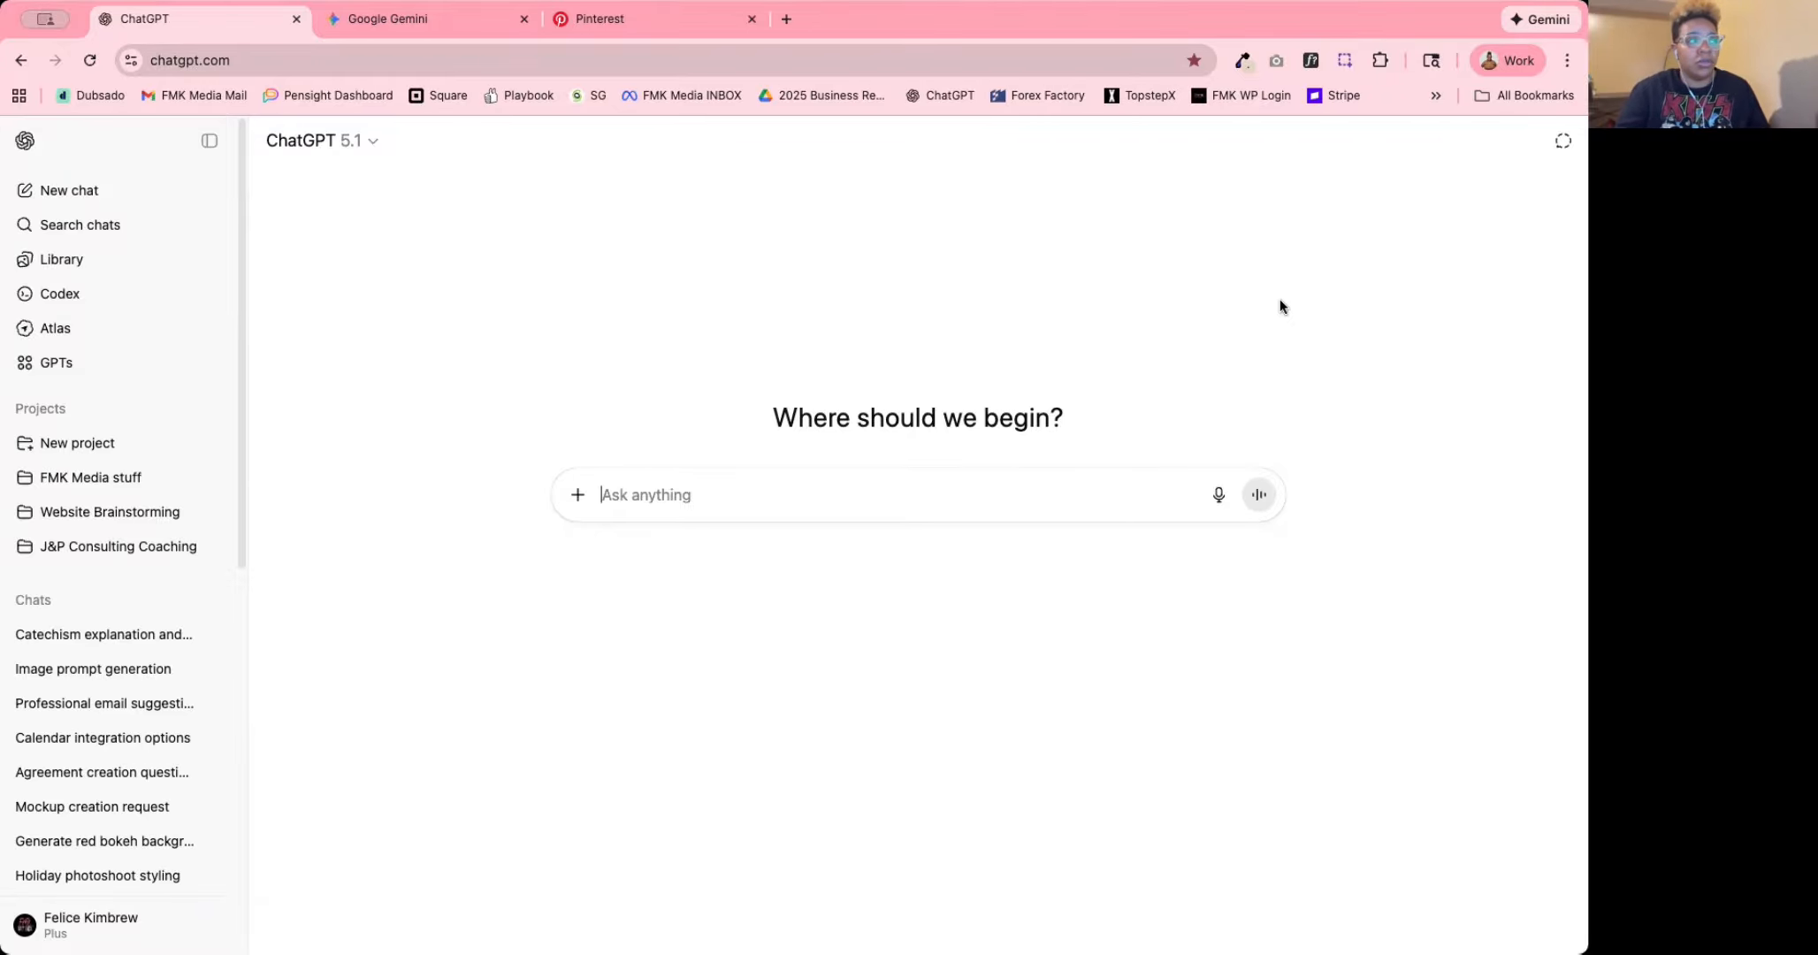
Switch to Gemini, dismiss the Nano Banana Pro announcement, and bring up the Pinterest home feed.
{"action": "left_click", "coordinate": [446, 22]}
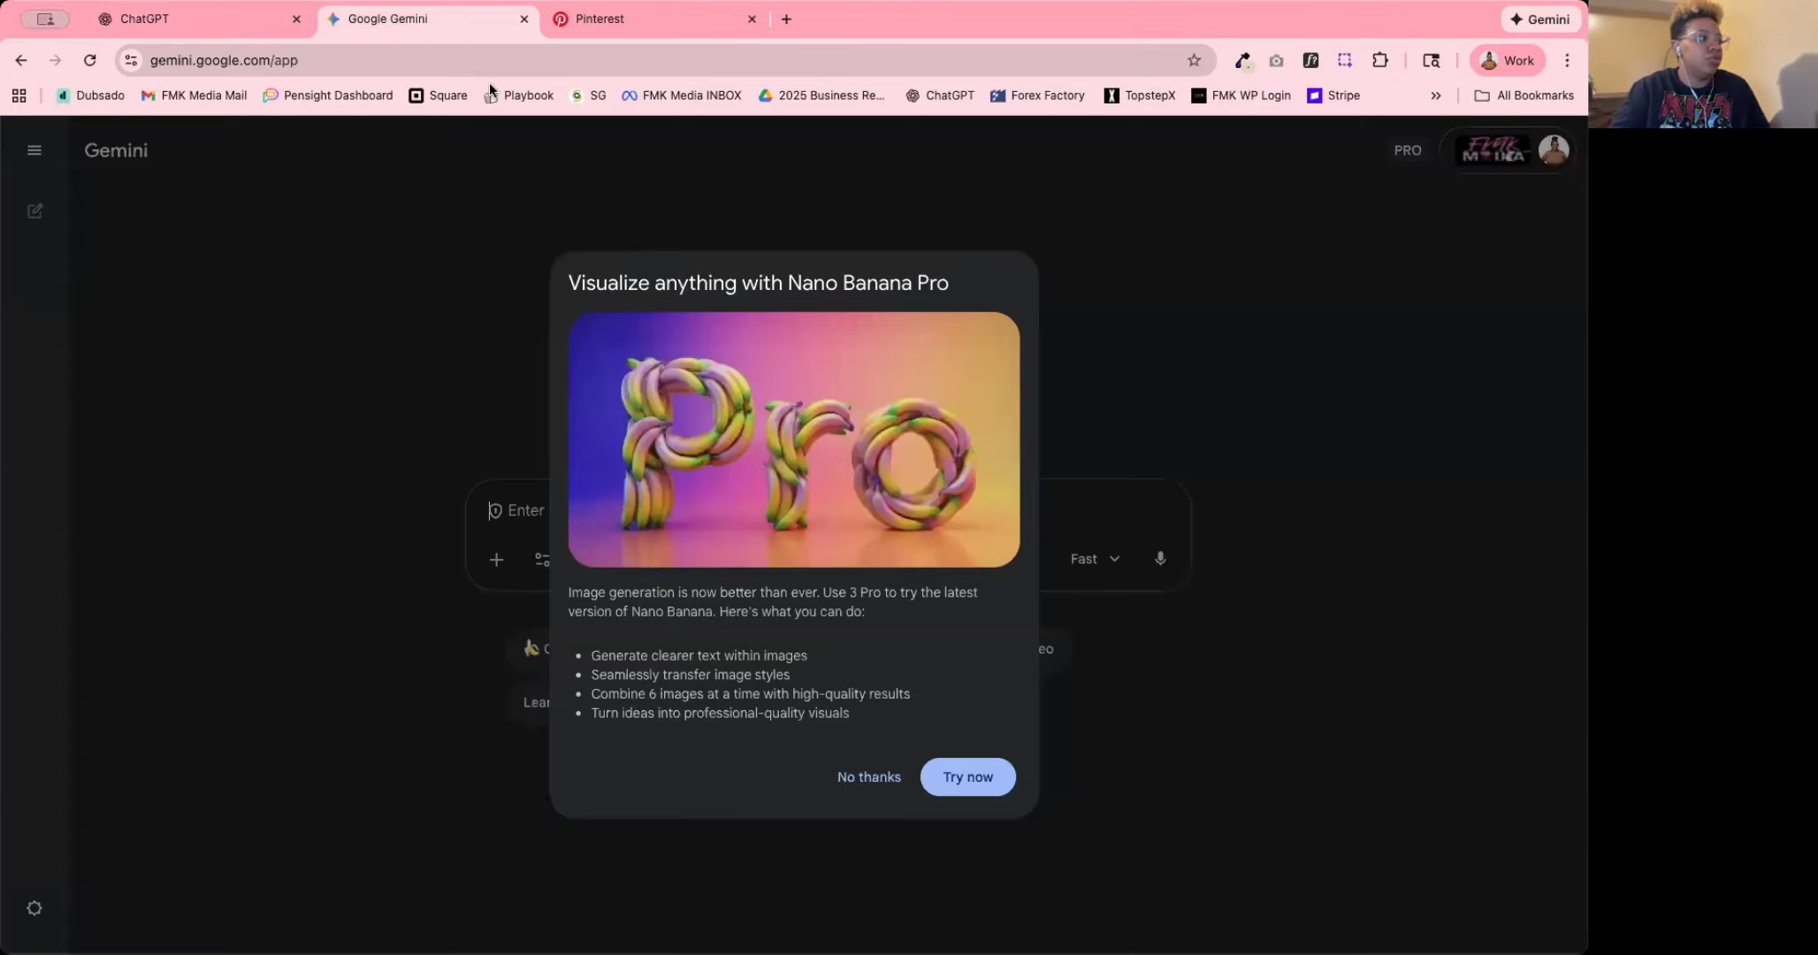
{"action": "left_click", "coordinate": [877, 780]}
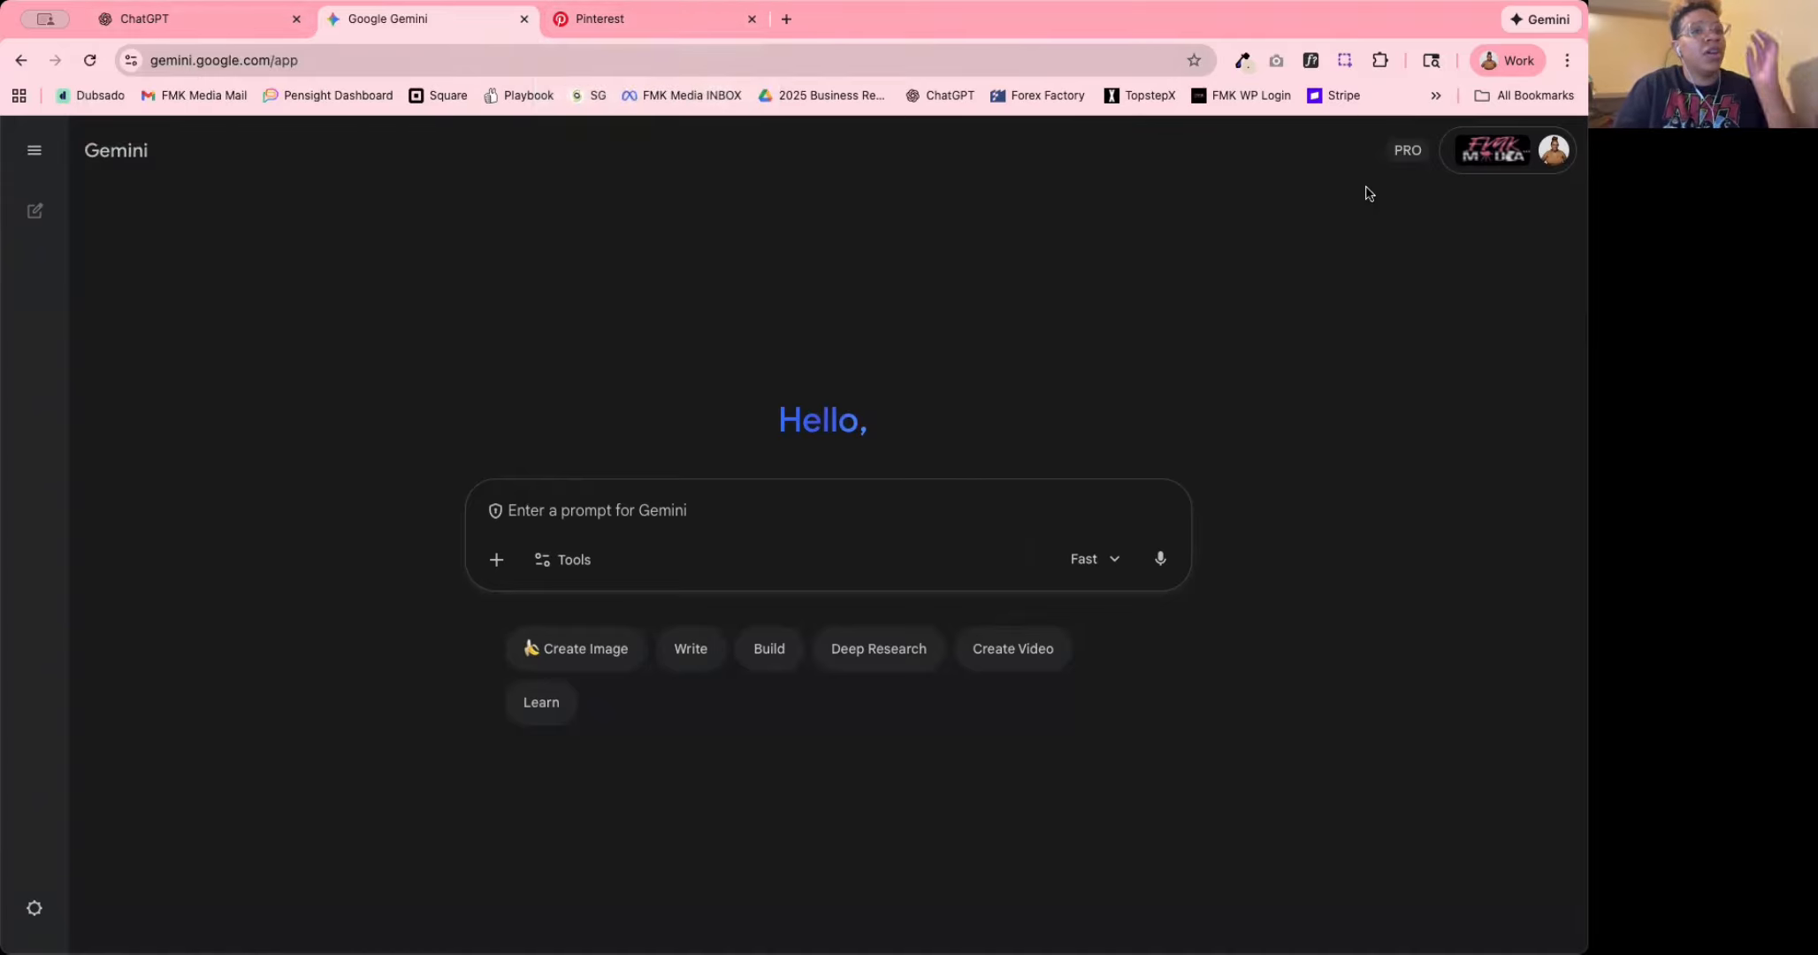
{"action": "left_click", "coordinate": [590, 24]}
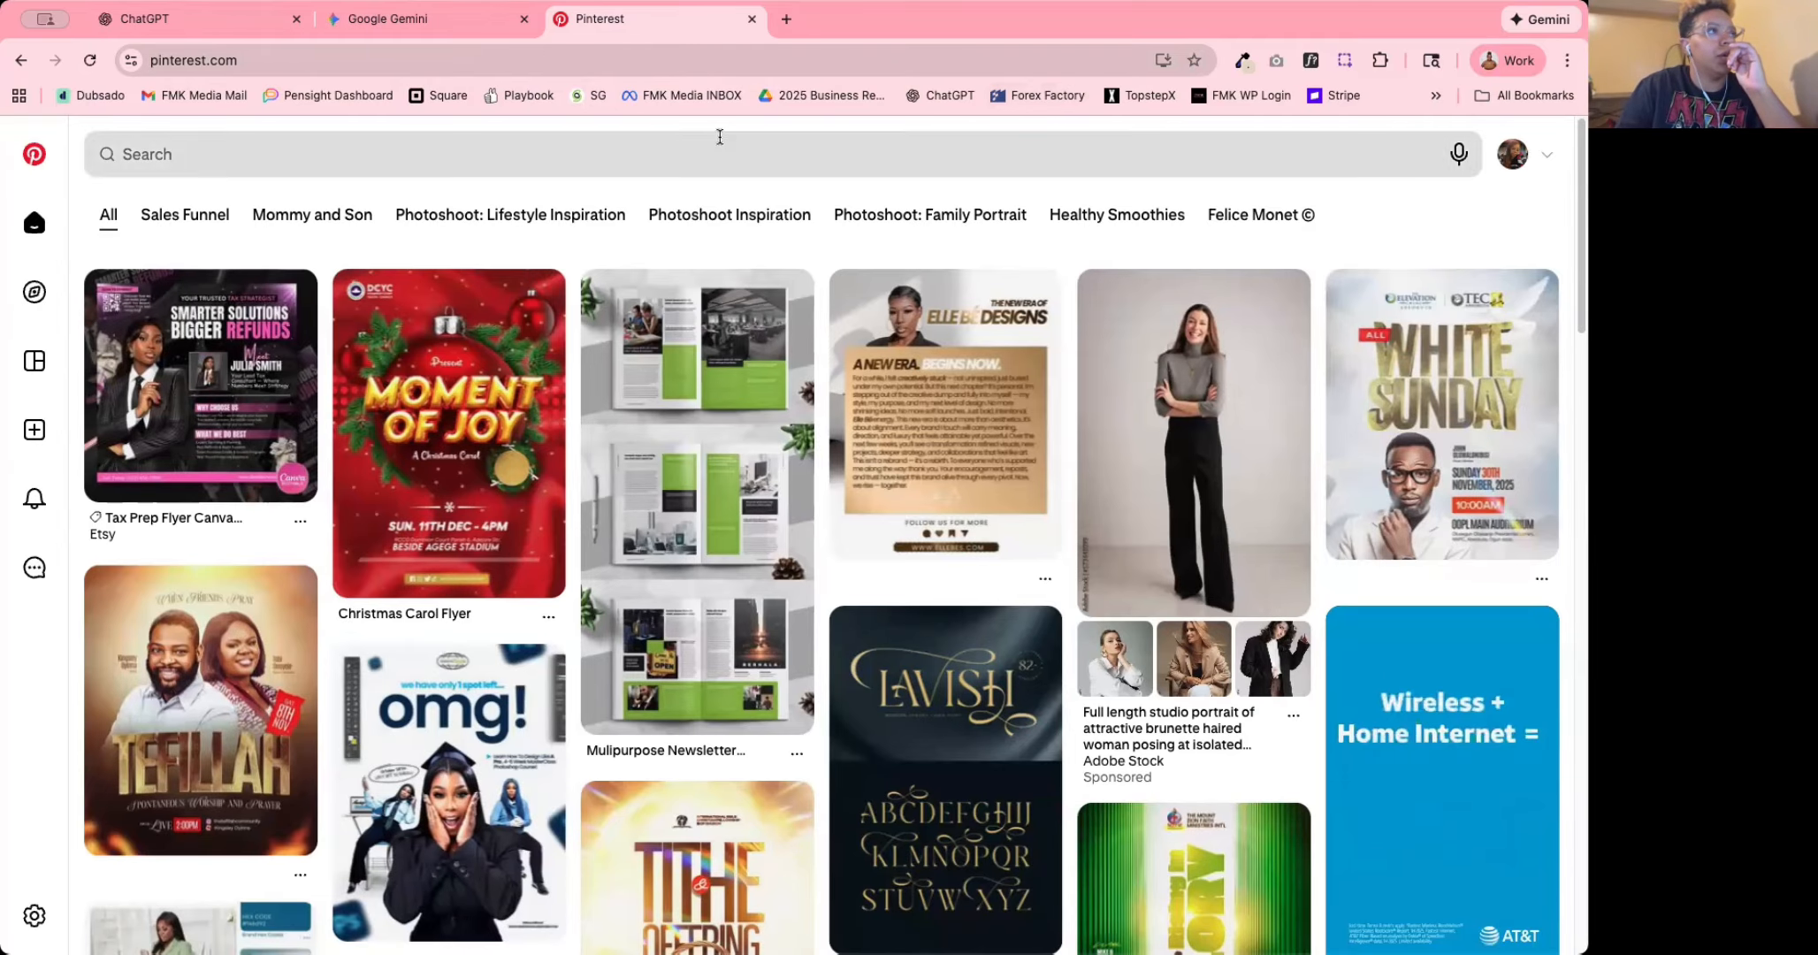
Open Google Images at google.com/images in a new browser tab.
{"action": "left_click", "coordinate": [786, 19]}
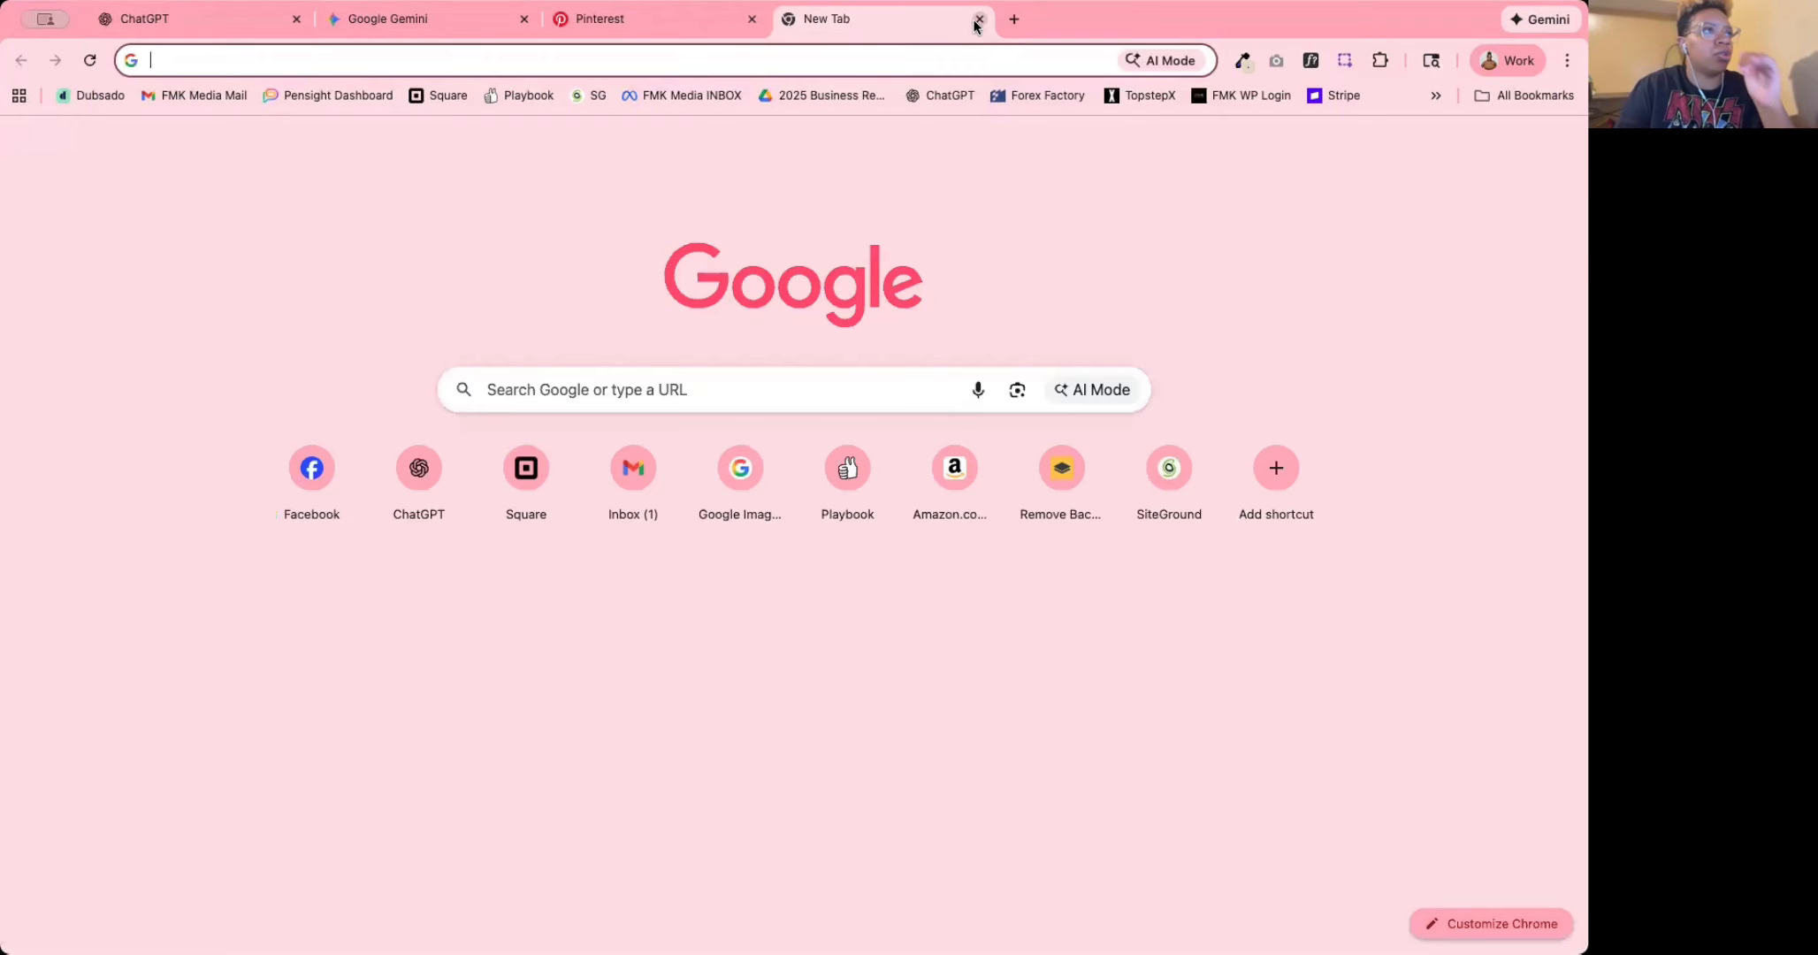
{"action": "type", "text": "google.com/"}
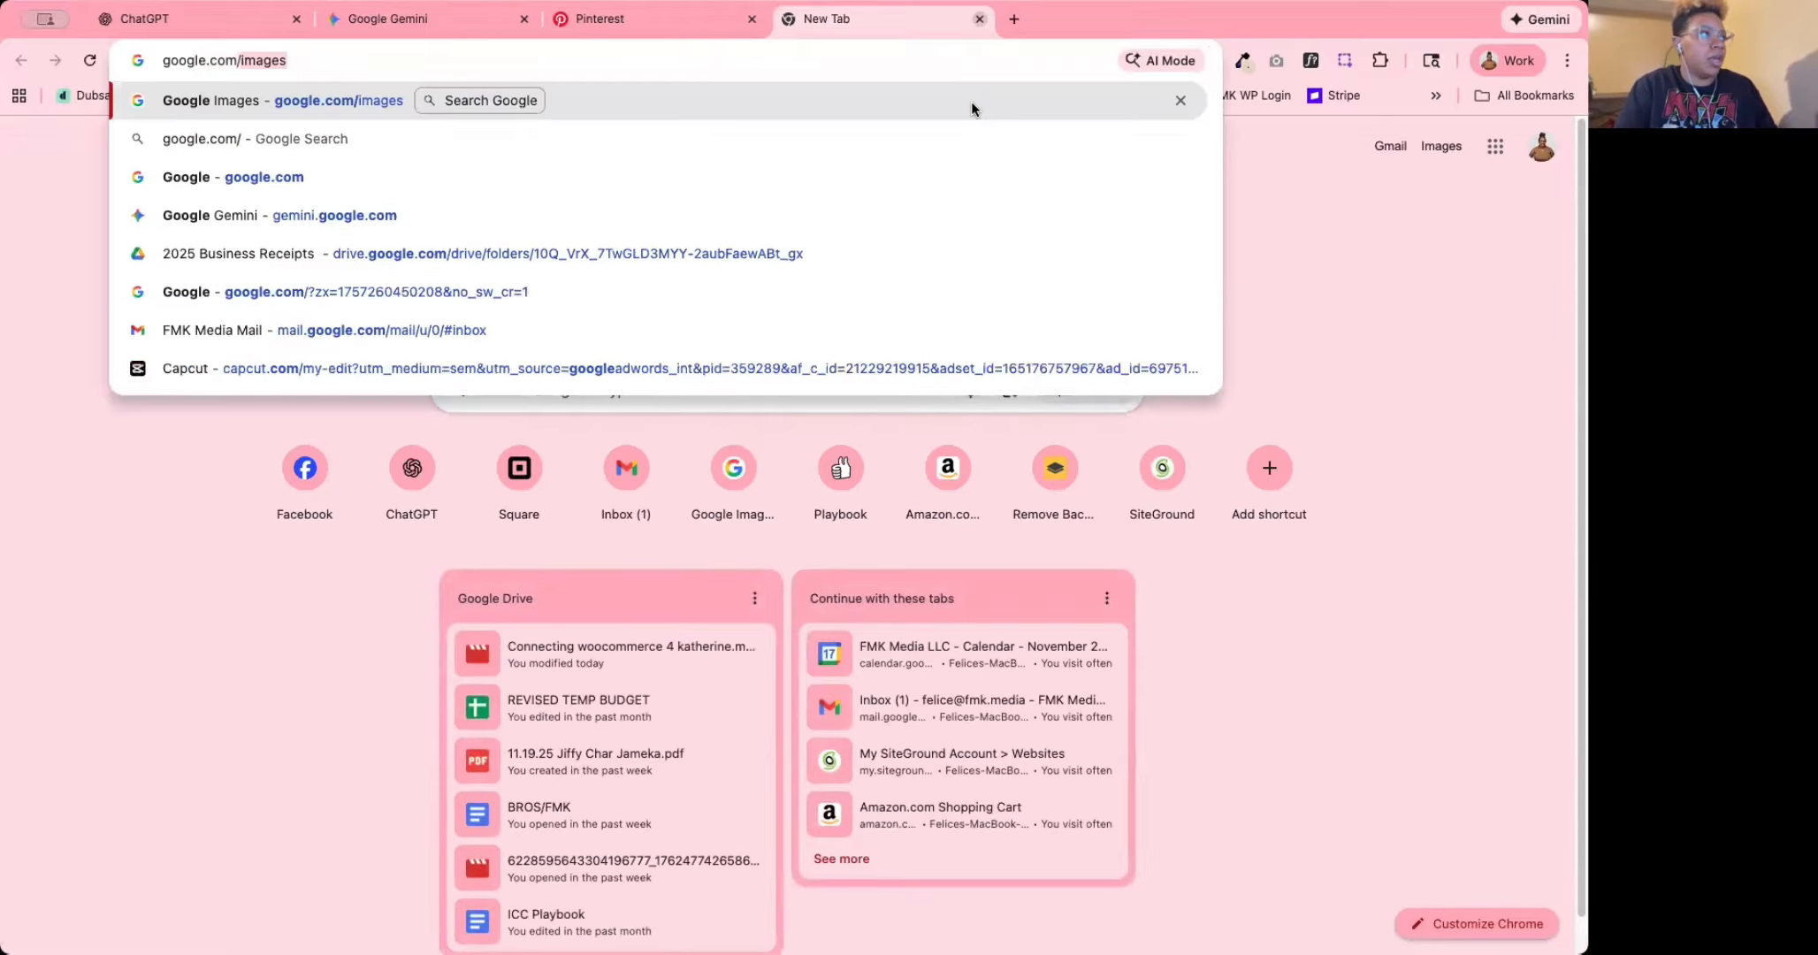
{"action": "type", "text": "images"}
{"action": "key", "text": "Return"}
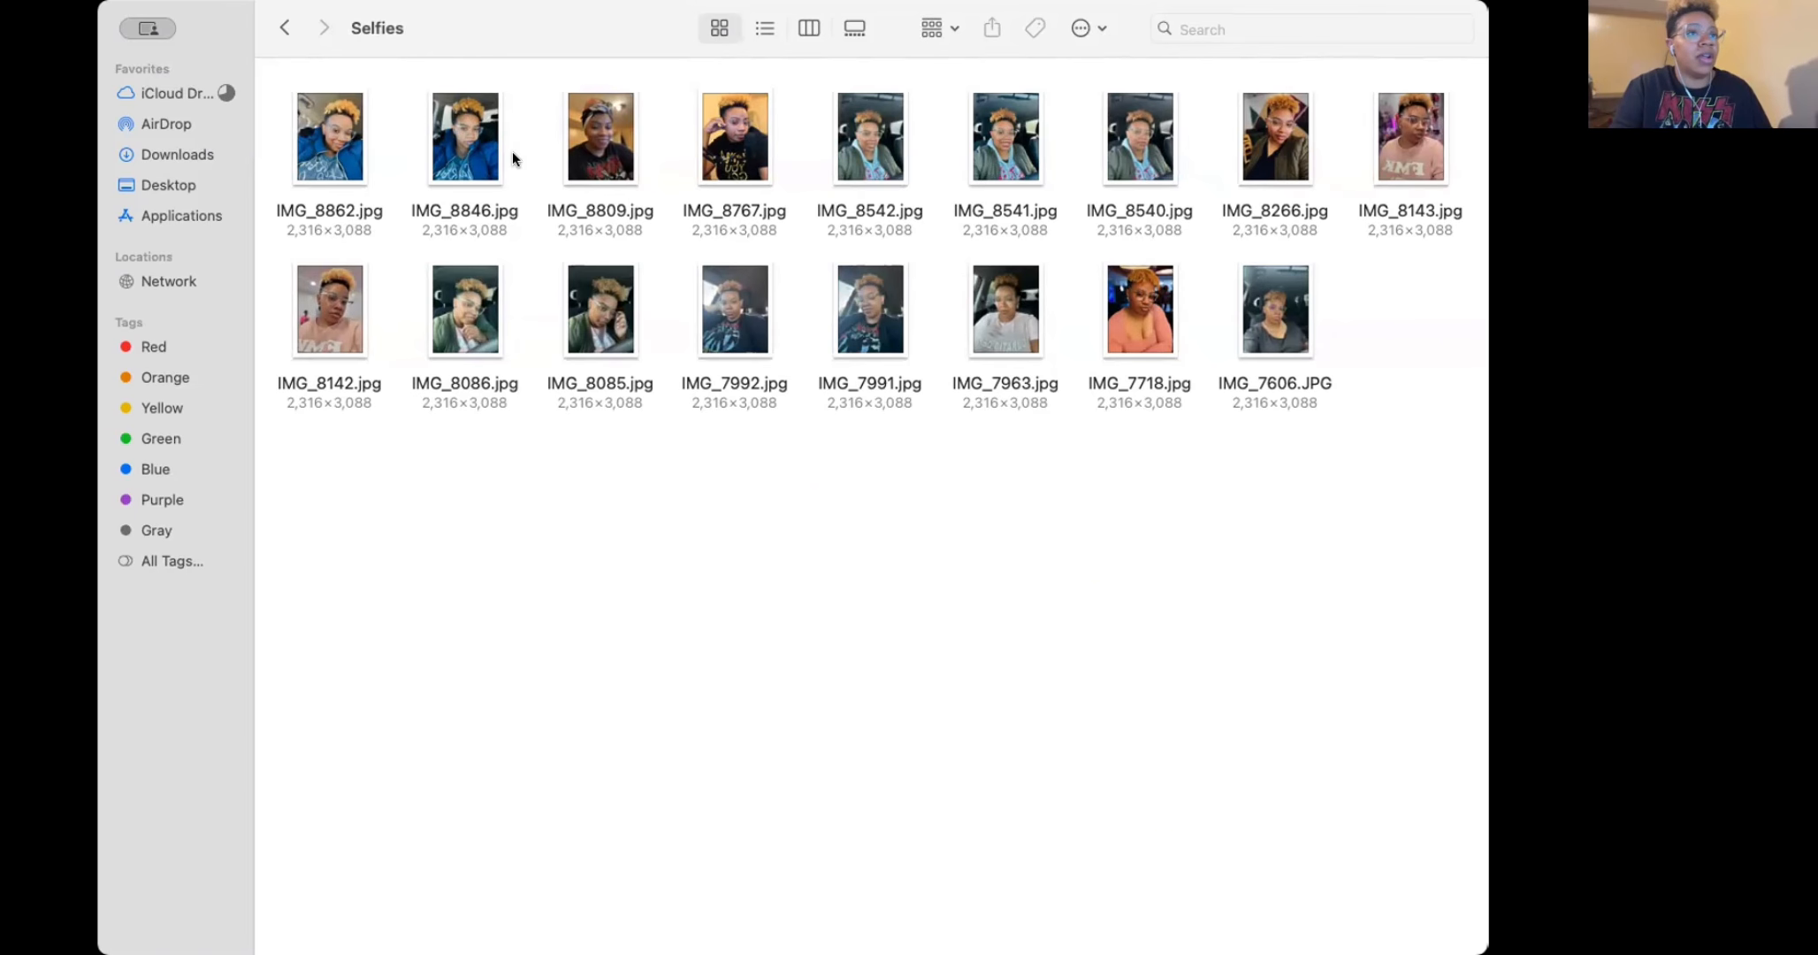
Preview the selfie IMG_8266.jpg in the Selfies folder and return to the browser.
{"action": "left_click", "coordinate": [1265, 150]}
{"action": "key", "text": "space"}
{"action": "key", "text": "space"}
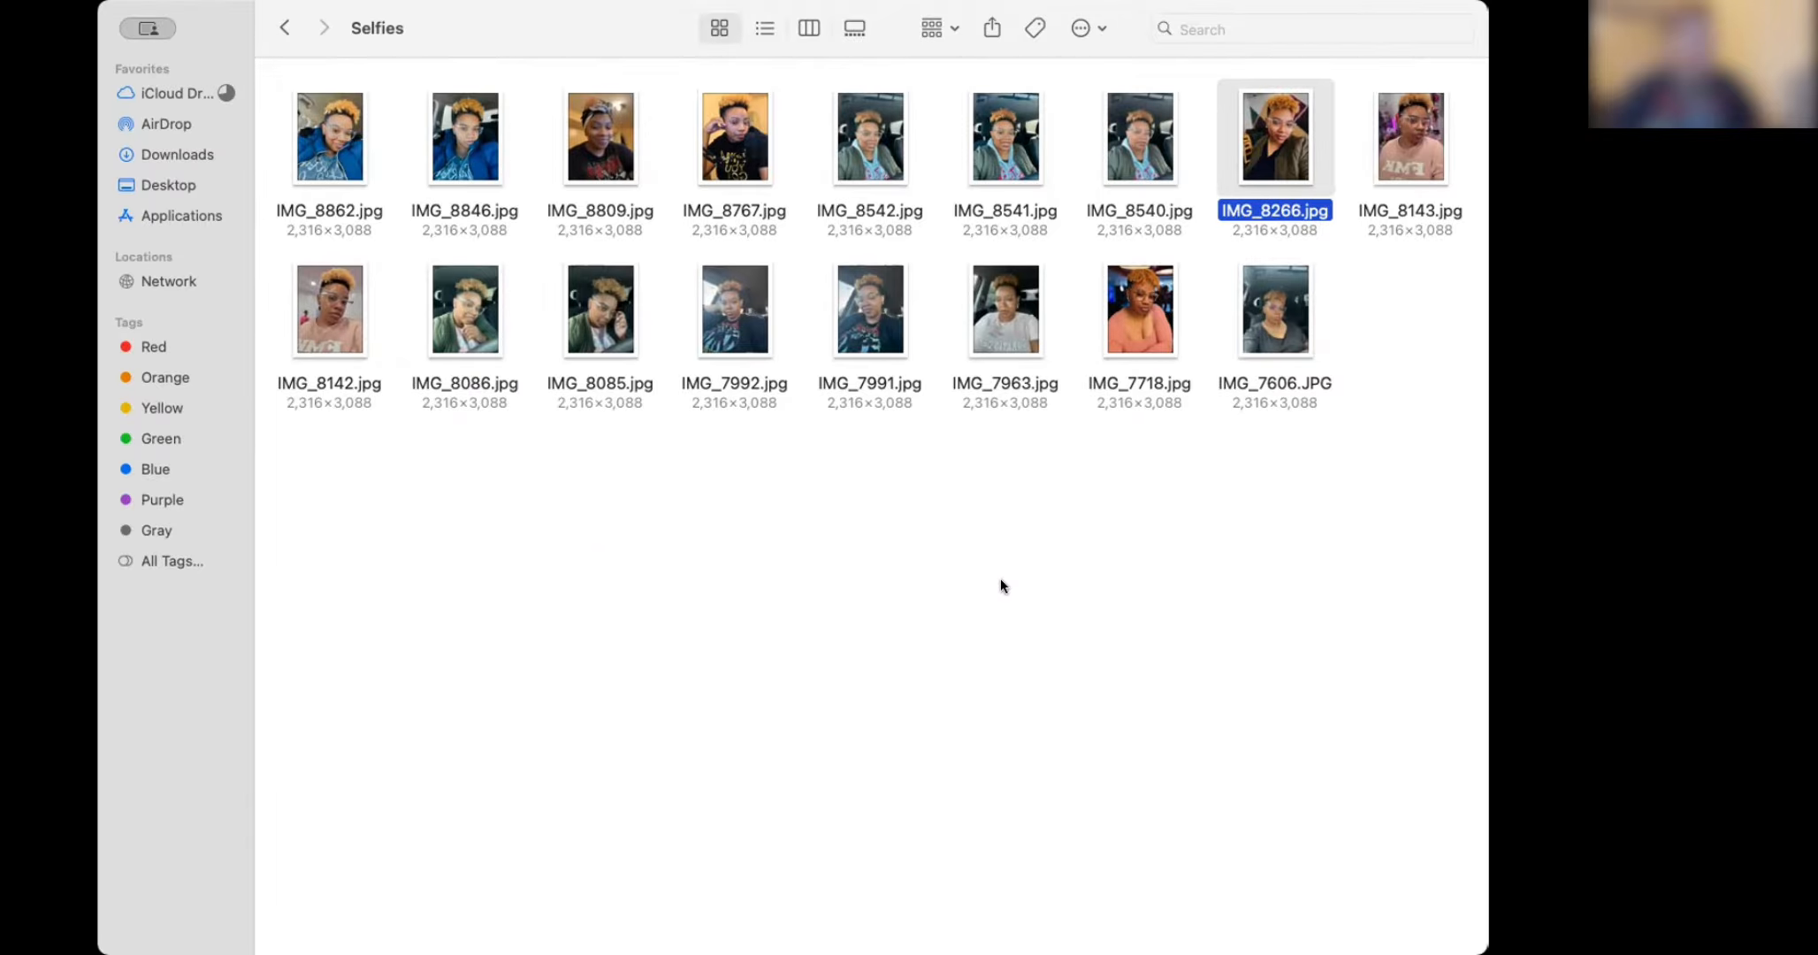
{"action": "left_click", "coordinate": [1499, 312]}
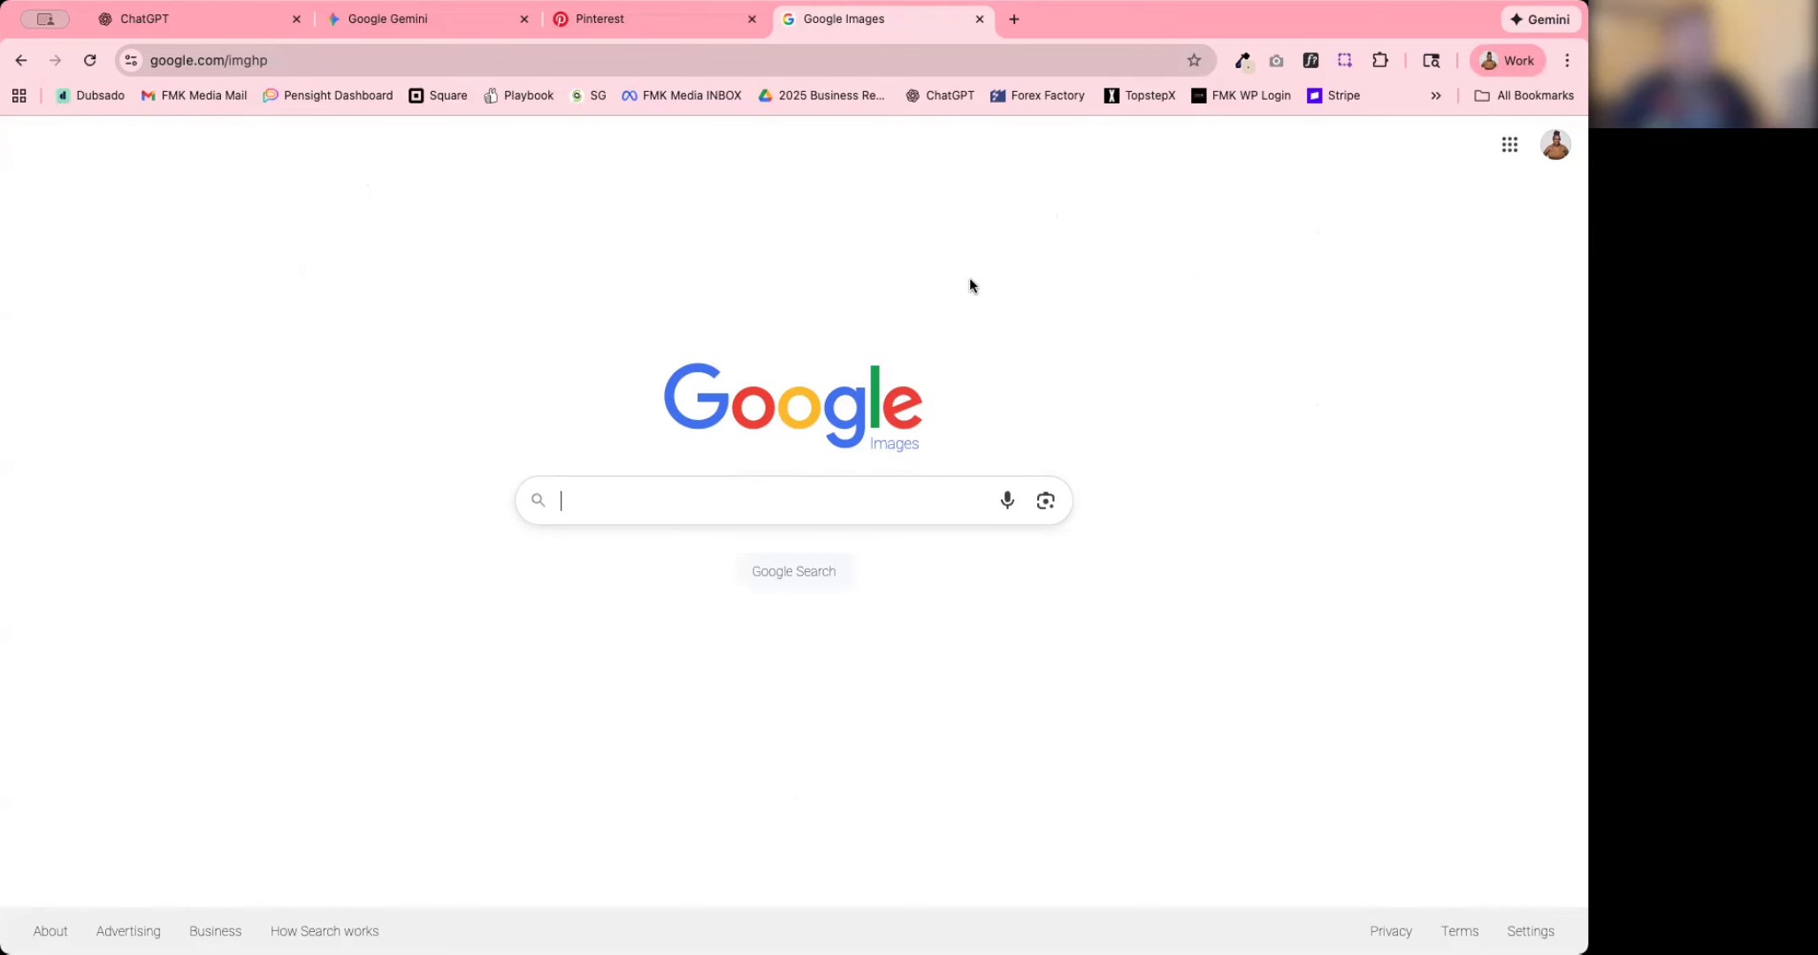
Search Google Images for "professional portrait desk" and browse the results for a suitable reference photo.
{"action": "type", "text": "professional portrait desk"}
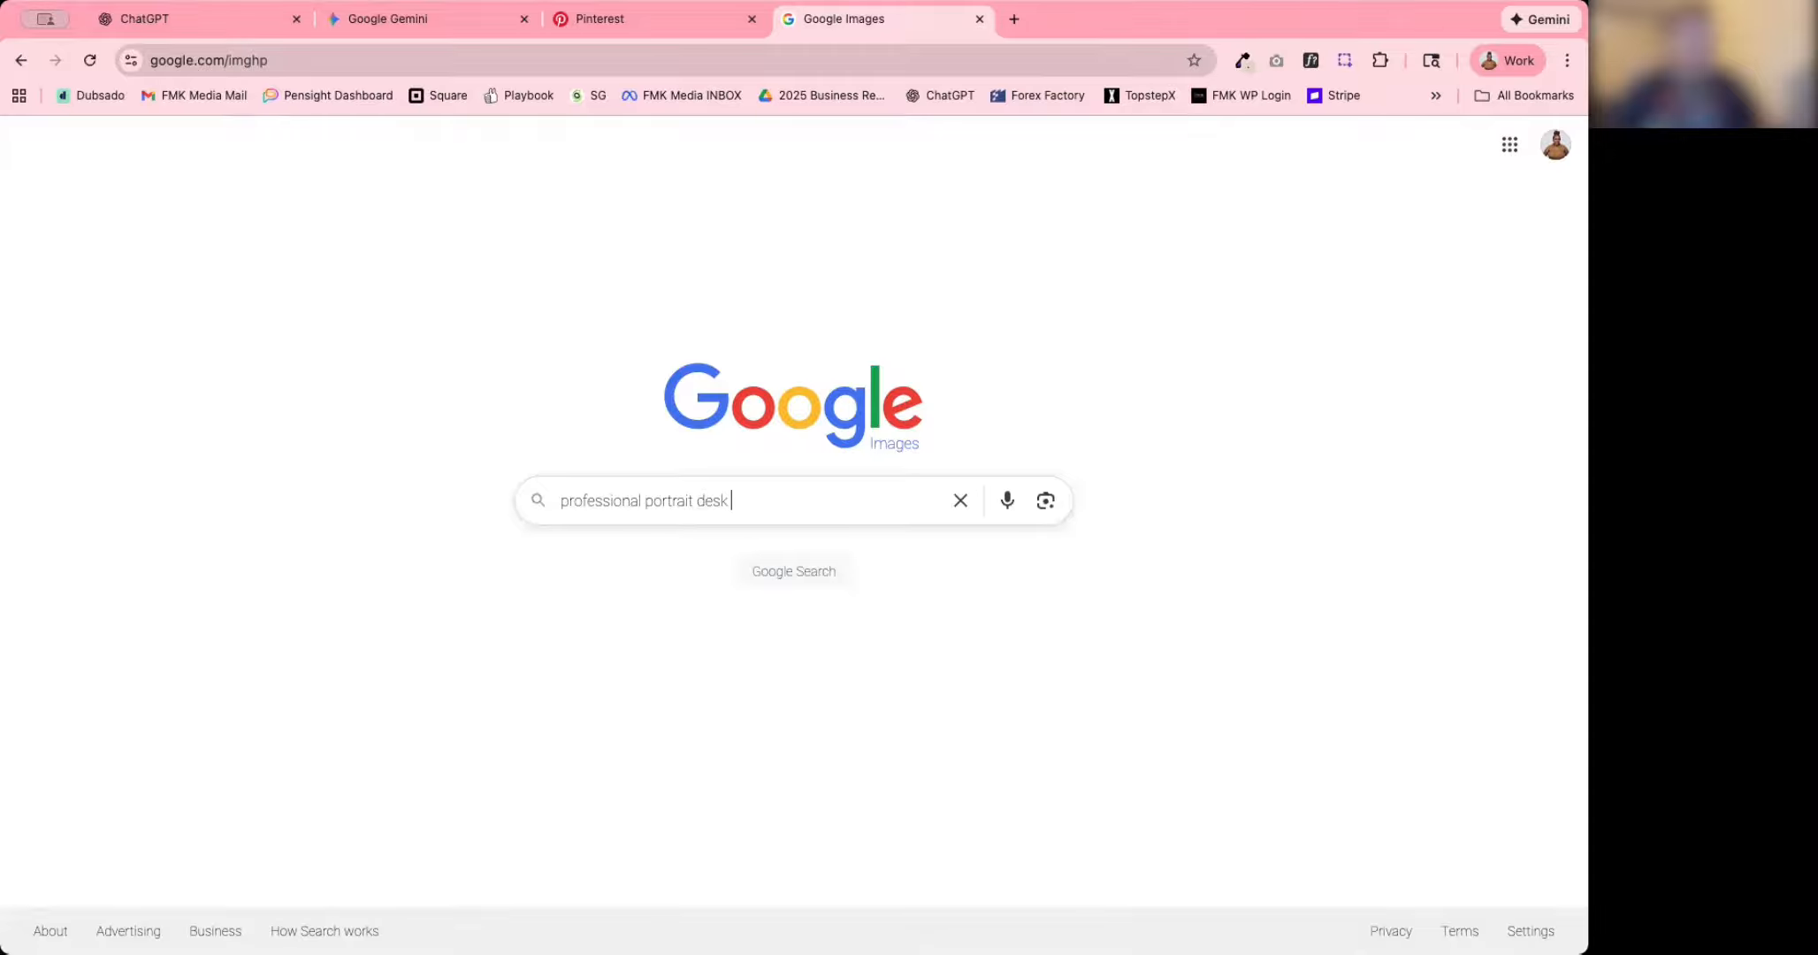
{"action": "key", "text": "Return"}
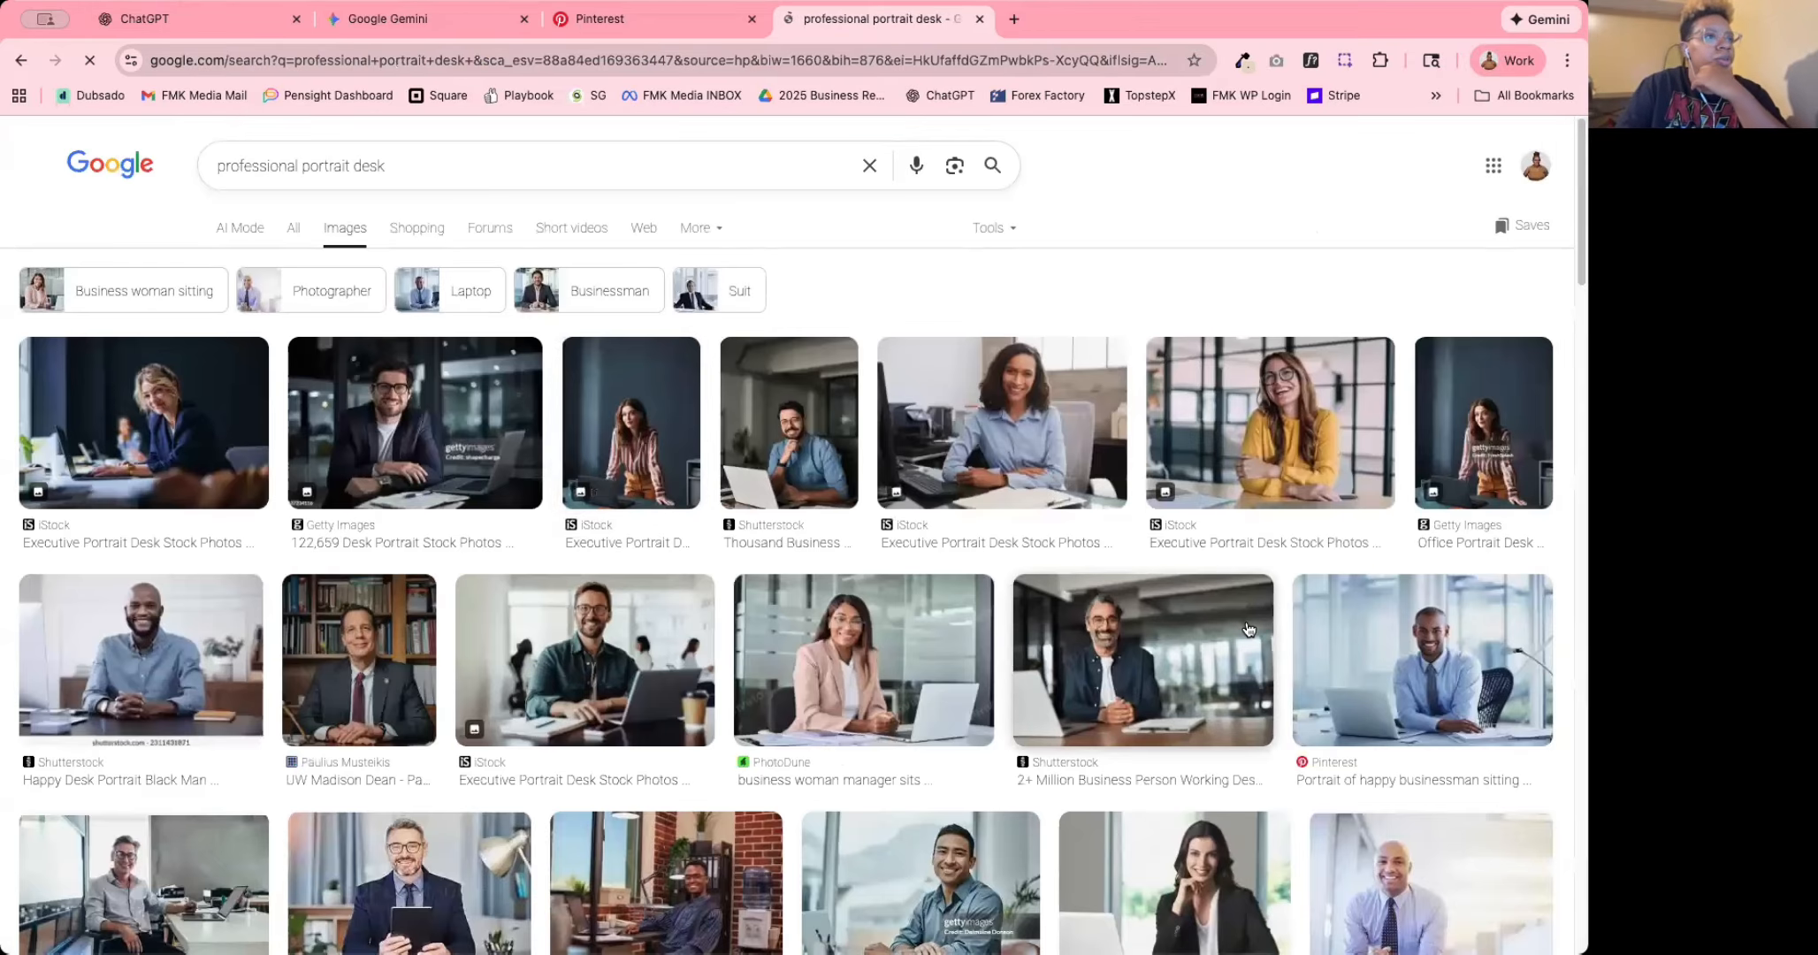
{"action": "scroll", "coordinate": [1249, 629], "scroll_direction": "down", "scroll_amount": 1}
{"action": "scroll", "coordinate": [1249, 629], "scroll_direction": "down", "scroll_amount": 3}
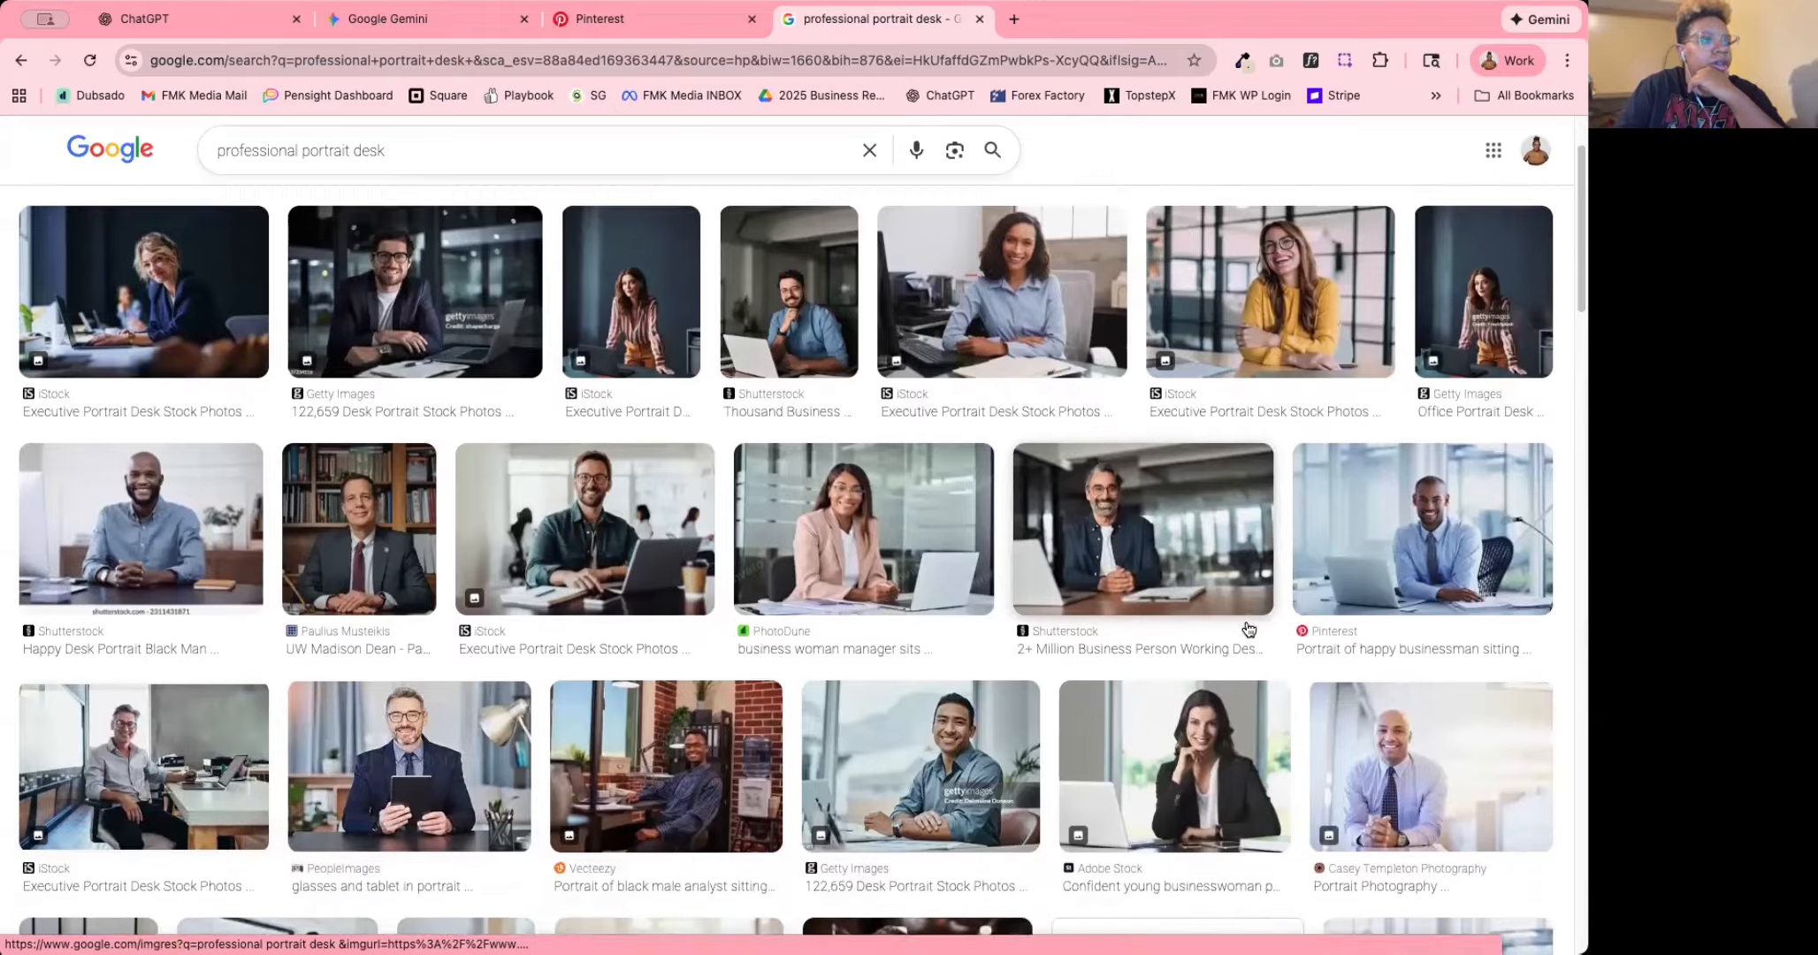
{"action": "scroll", "coordinate": [1247, 630], "scroll_direction": "down", "scroll_amount": 6}
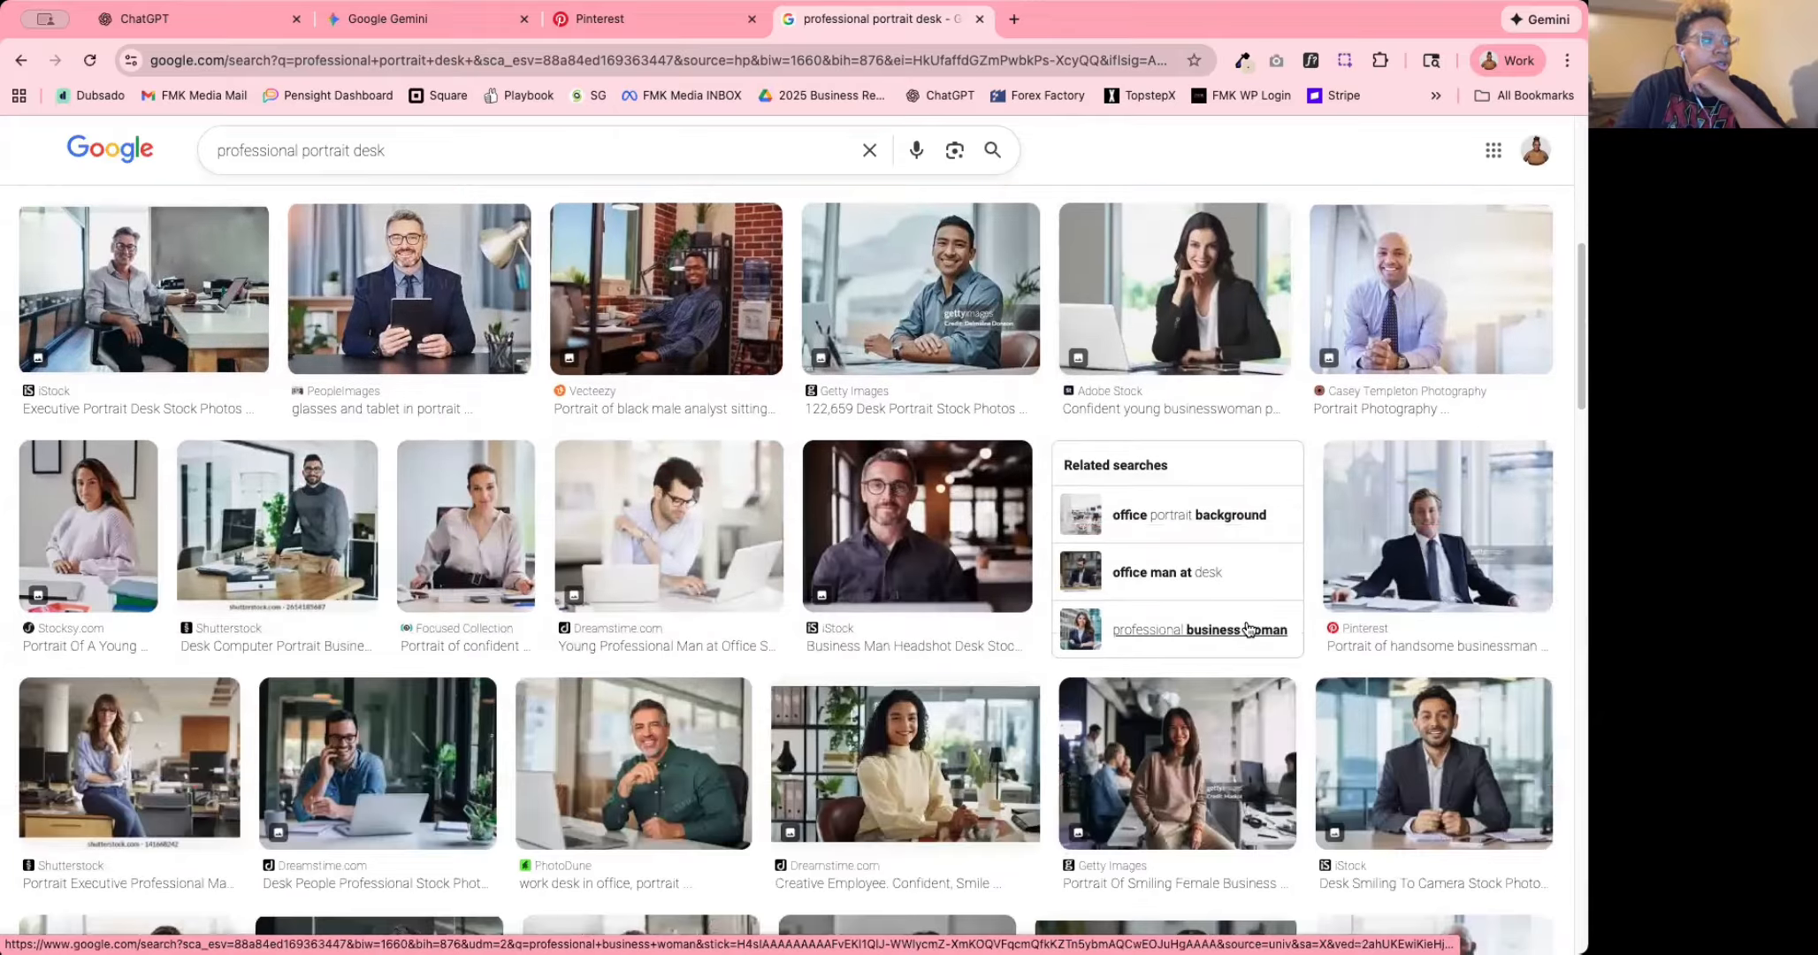
{"action": "scroll", "coordinate": [1247, 630], "scroll_direction": "down", "scroll_amount": 2}
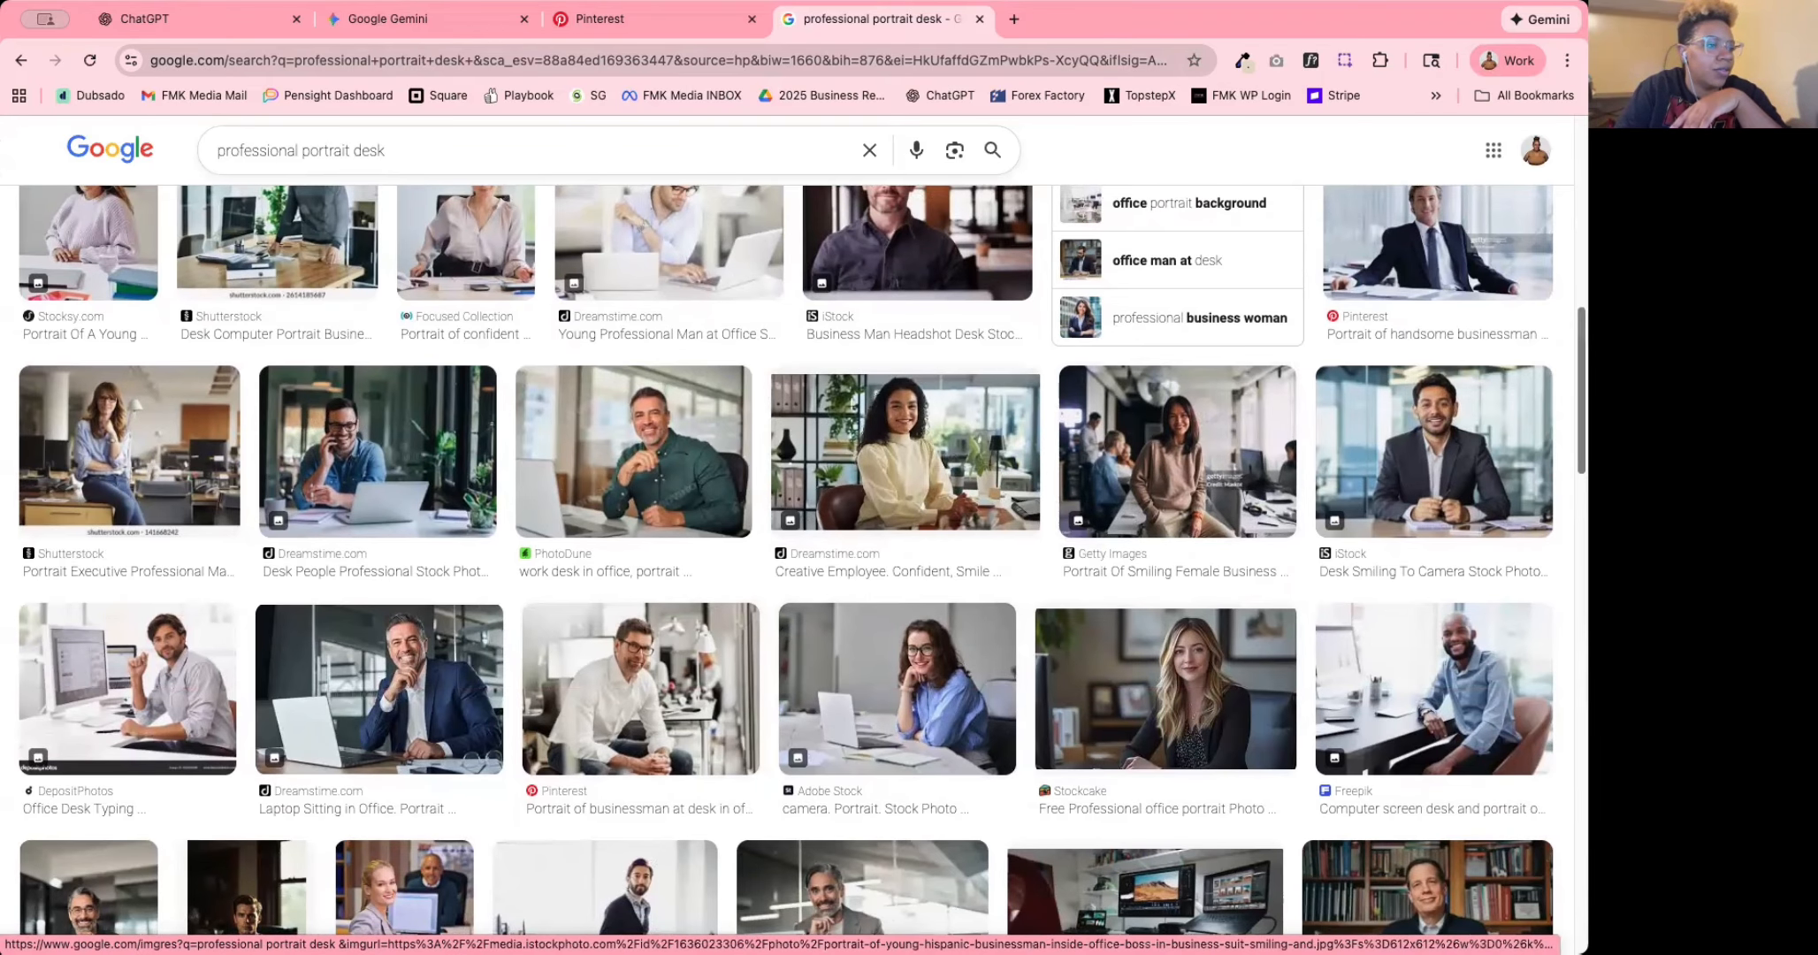
{"action": "scroll", "coordinate": [1025, 387], "scroll_direction": "down", "scroll_amount": 5}
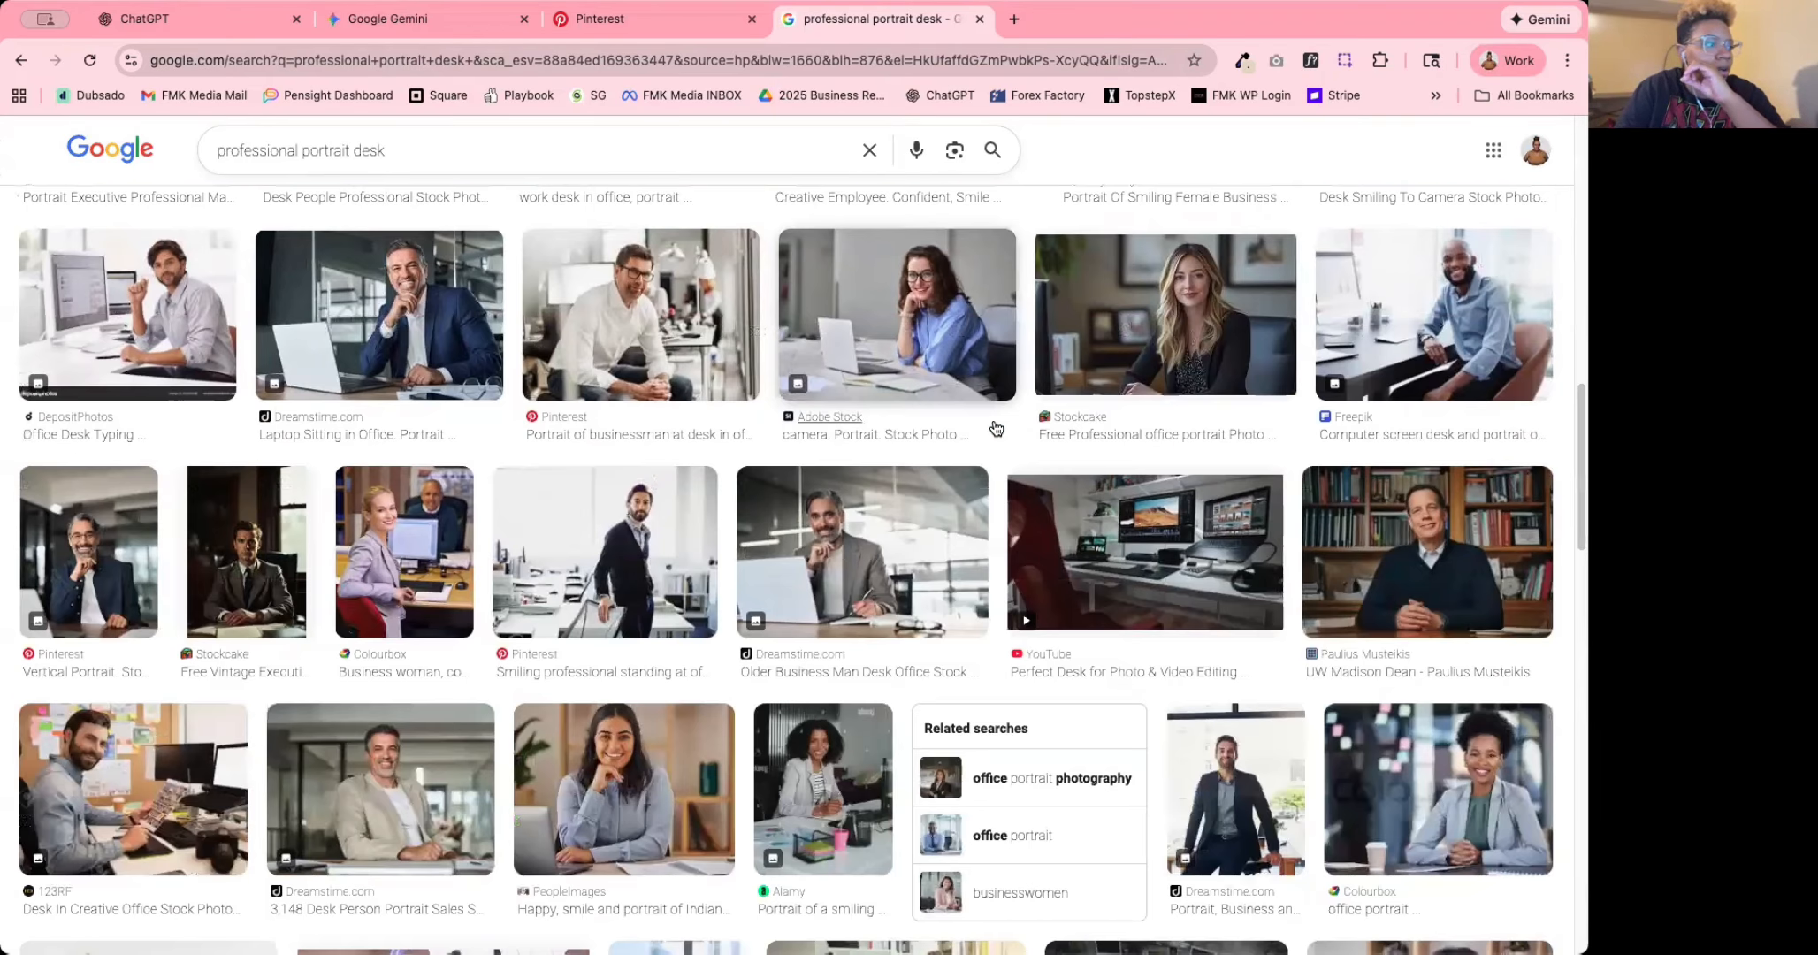
{"action": "scroll", "coordinate": [1105, 424], "scroll_direction": "down", "scroll_amount": 2}
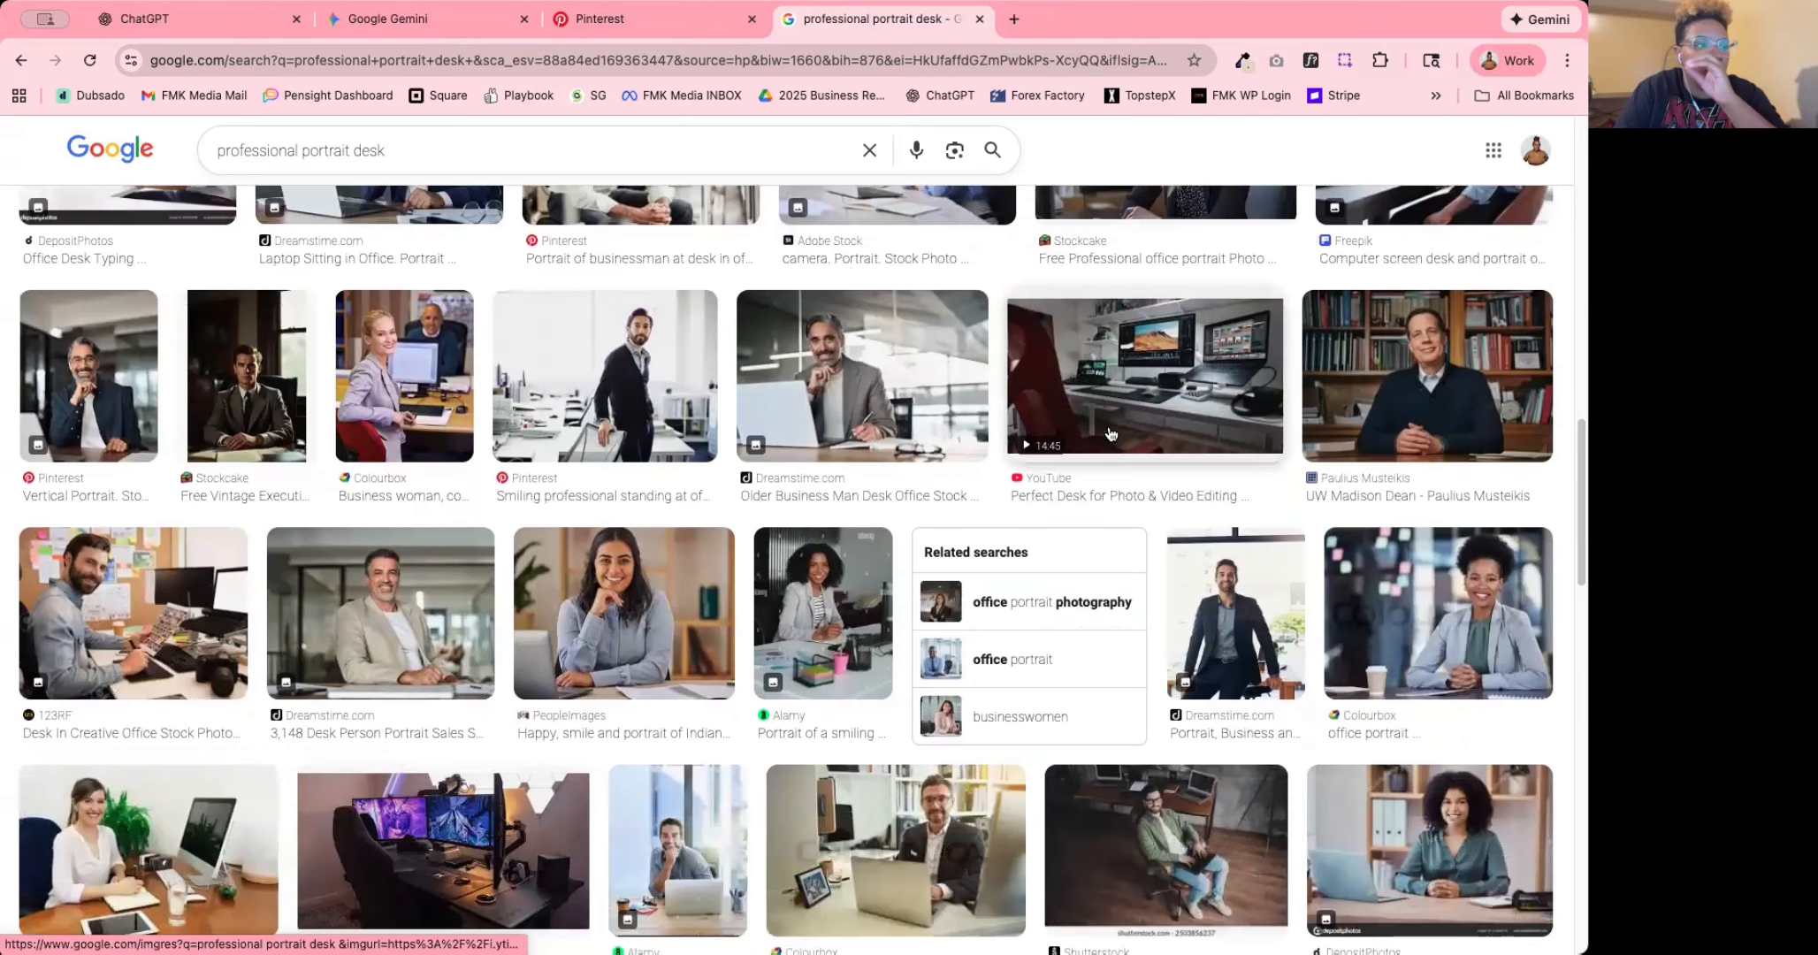
{"action": "scroll", "coordinate": [1115, 432], "scroll_direction": "down", "scroll_amount": 4}
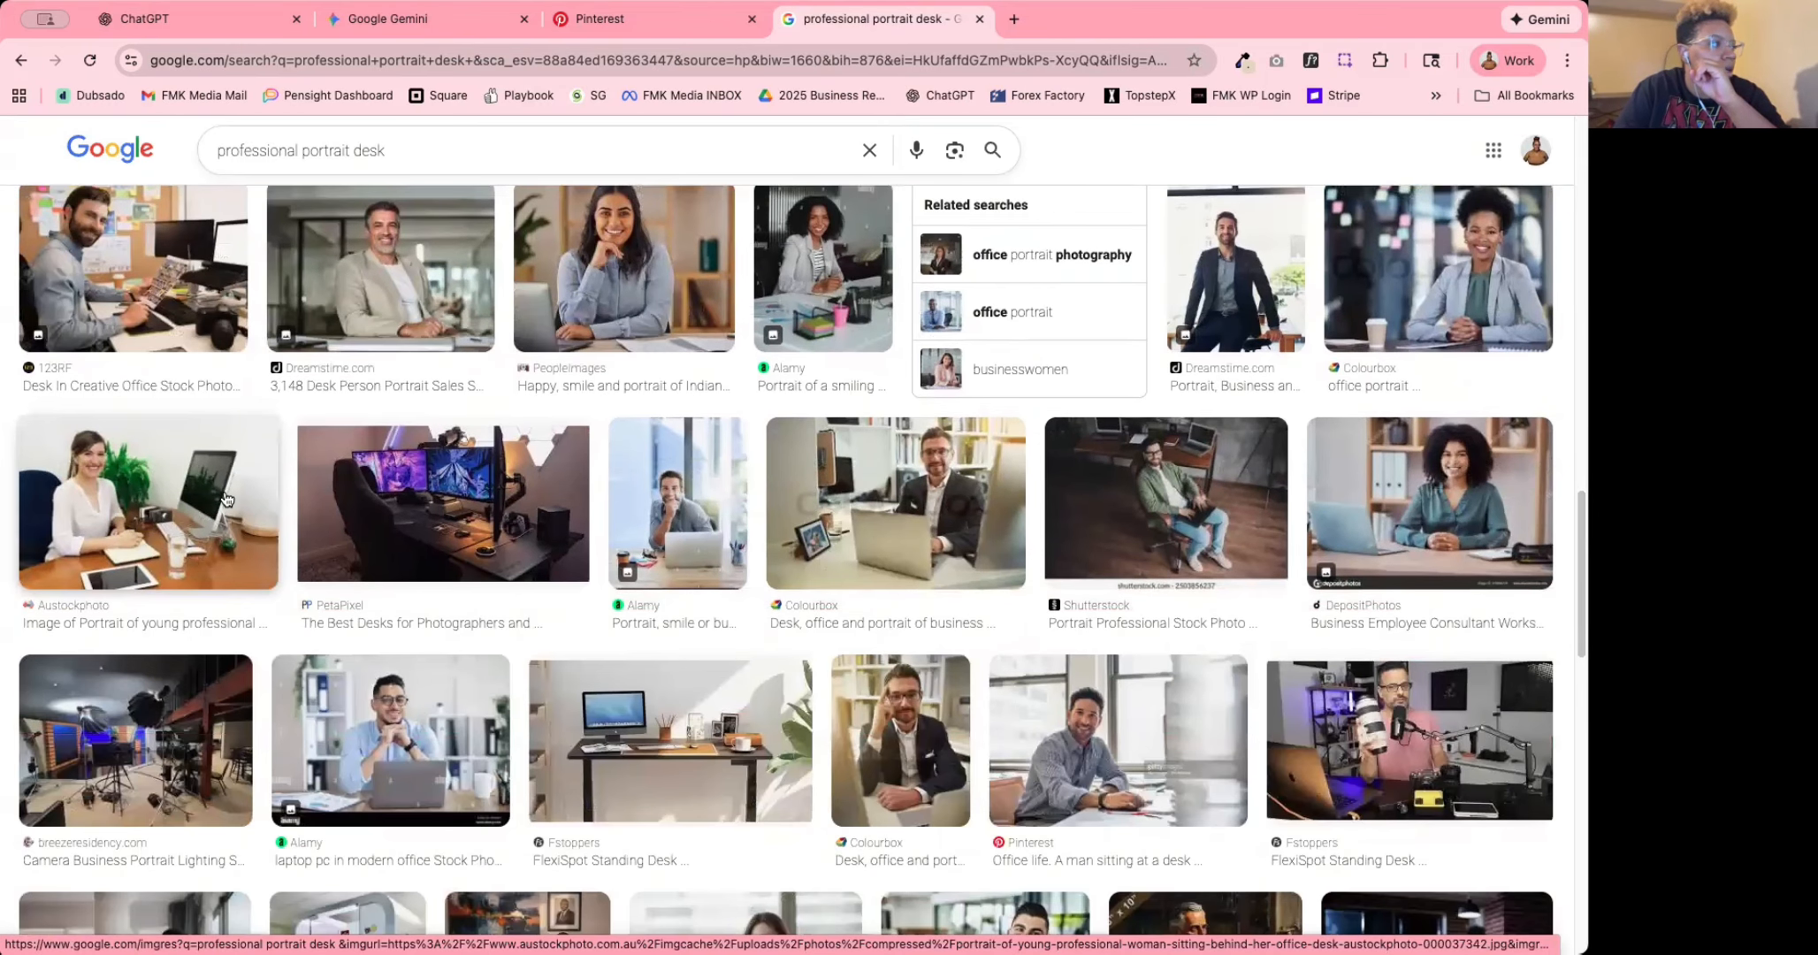
Open the Austockphoto portrait of the young professional woman behind her office desk and save the image to the computer.
{"action": "left_click", "coordinate": [227, 499]}
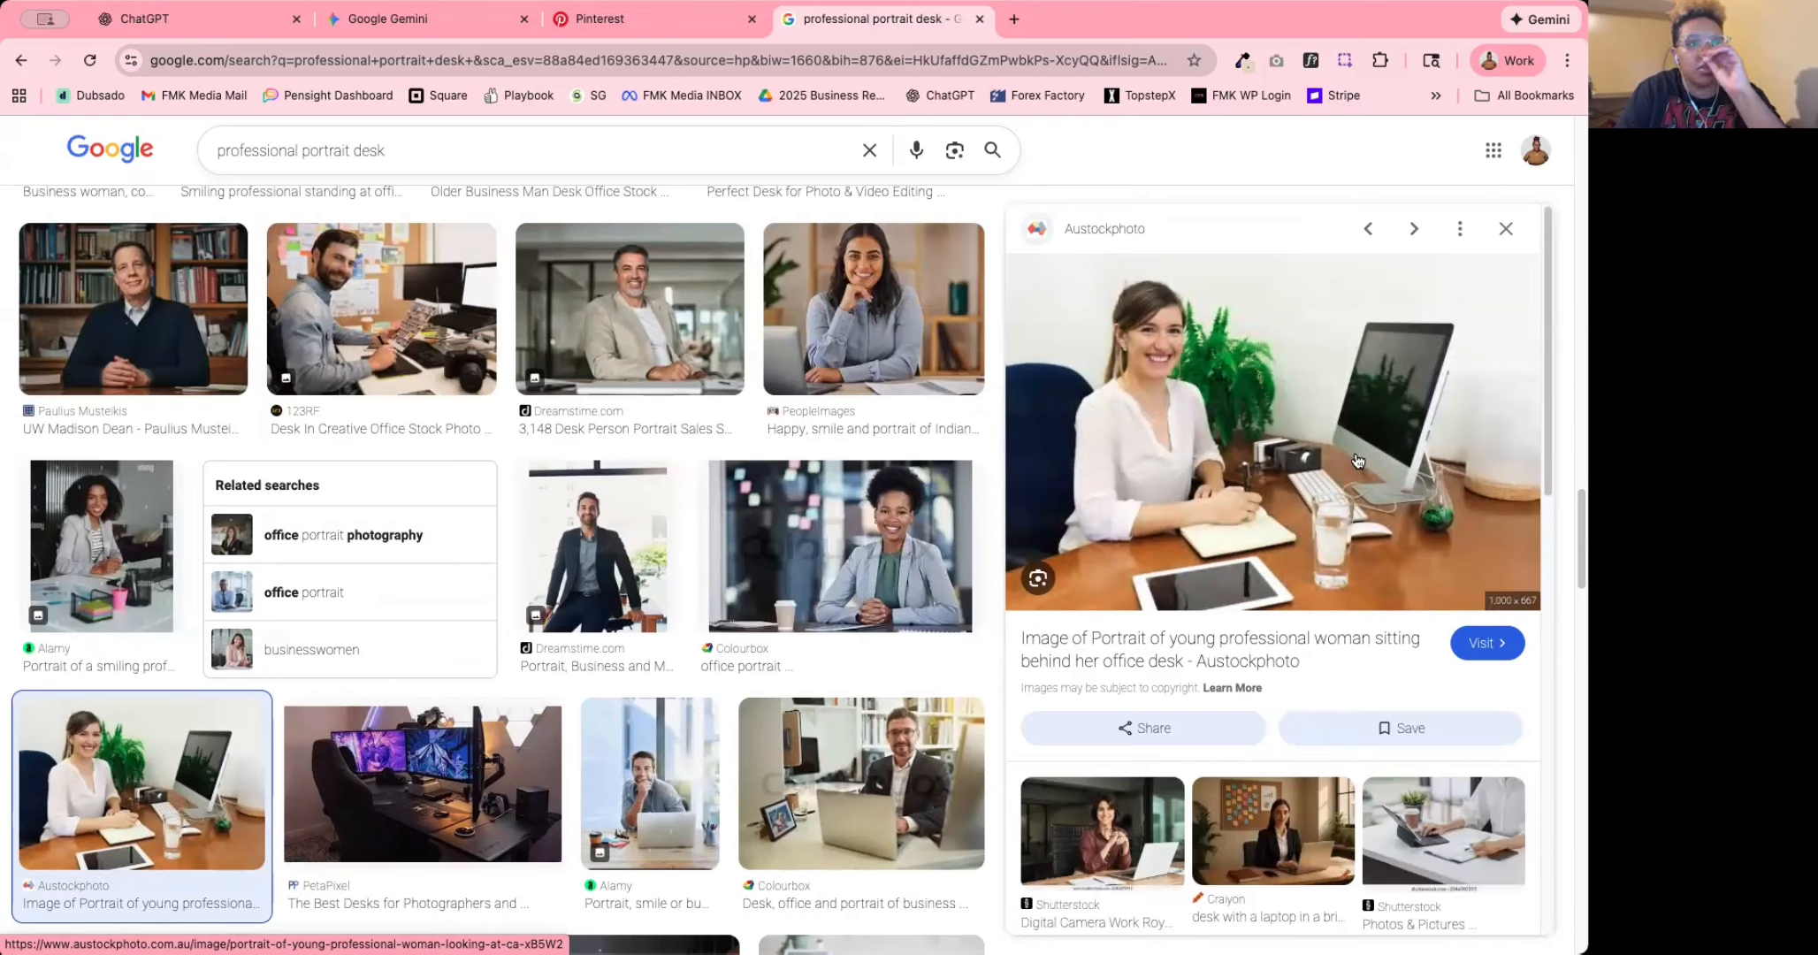
{"action": "right_click", "coordinate": [1225, 390]}
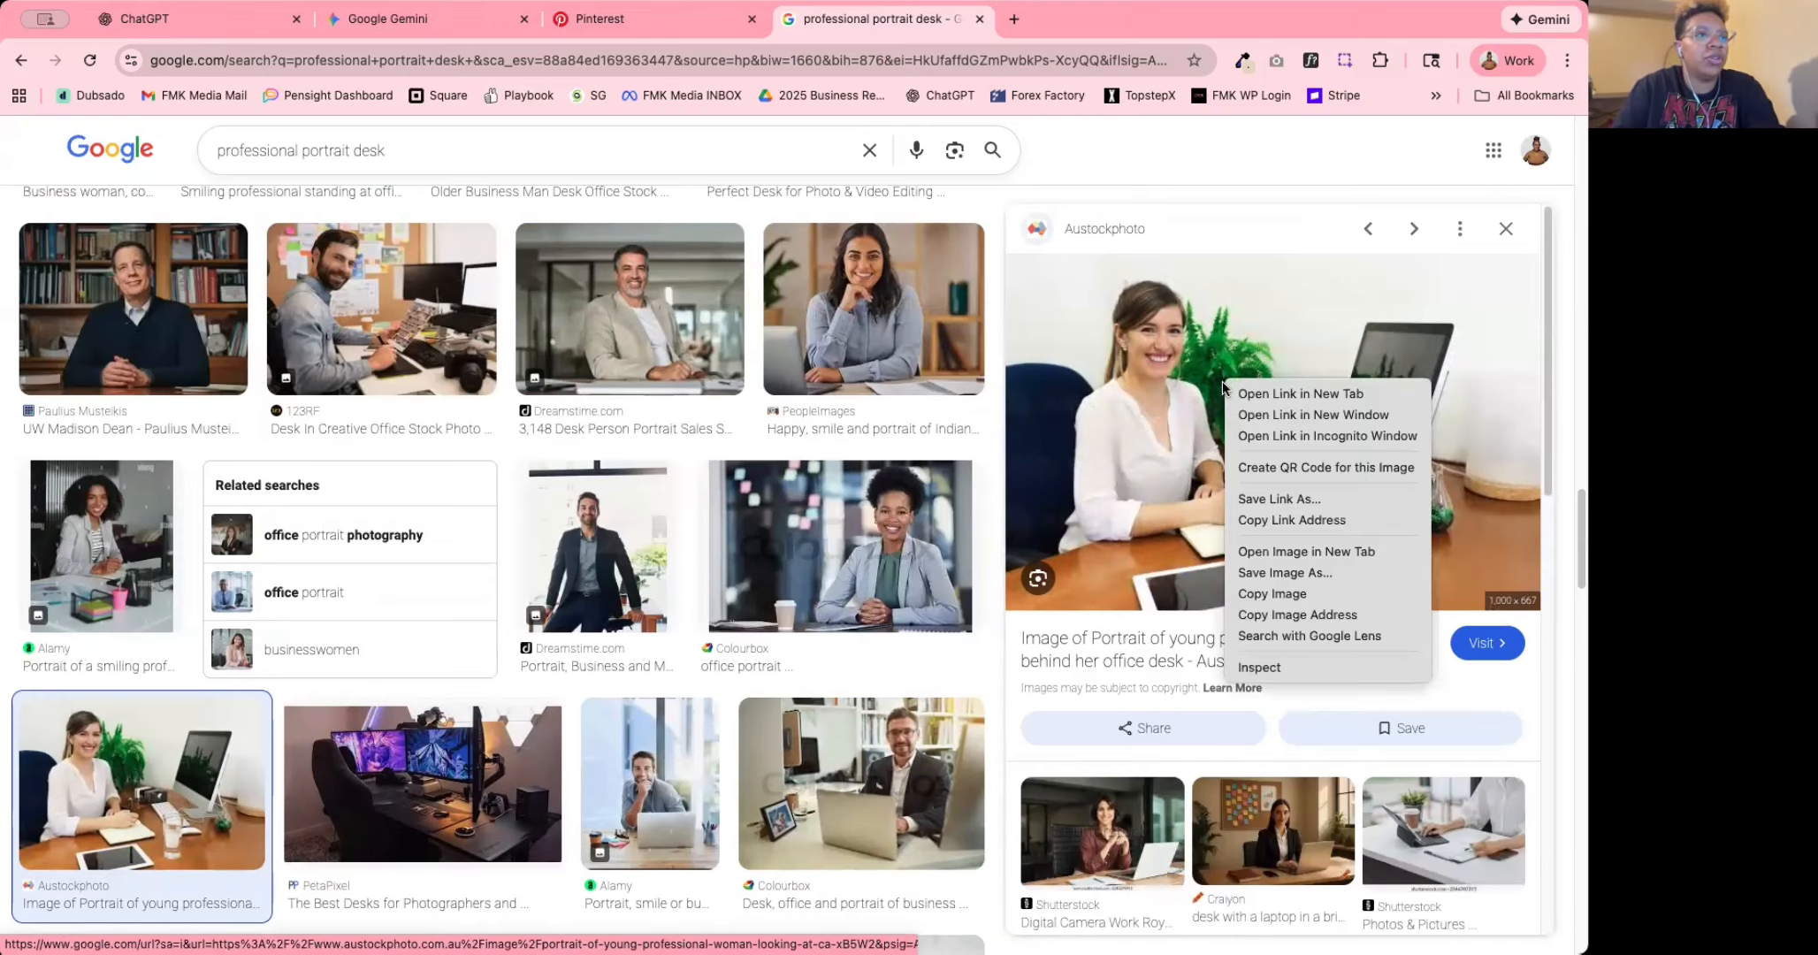
{"action": "left_click", "coordinate": [1314, 572]}
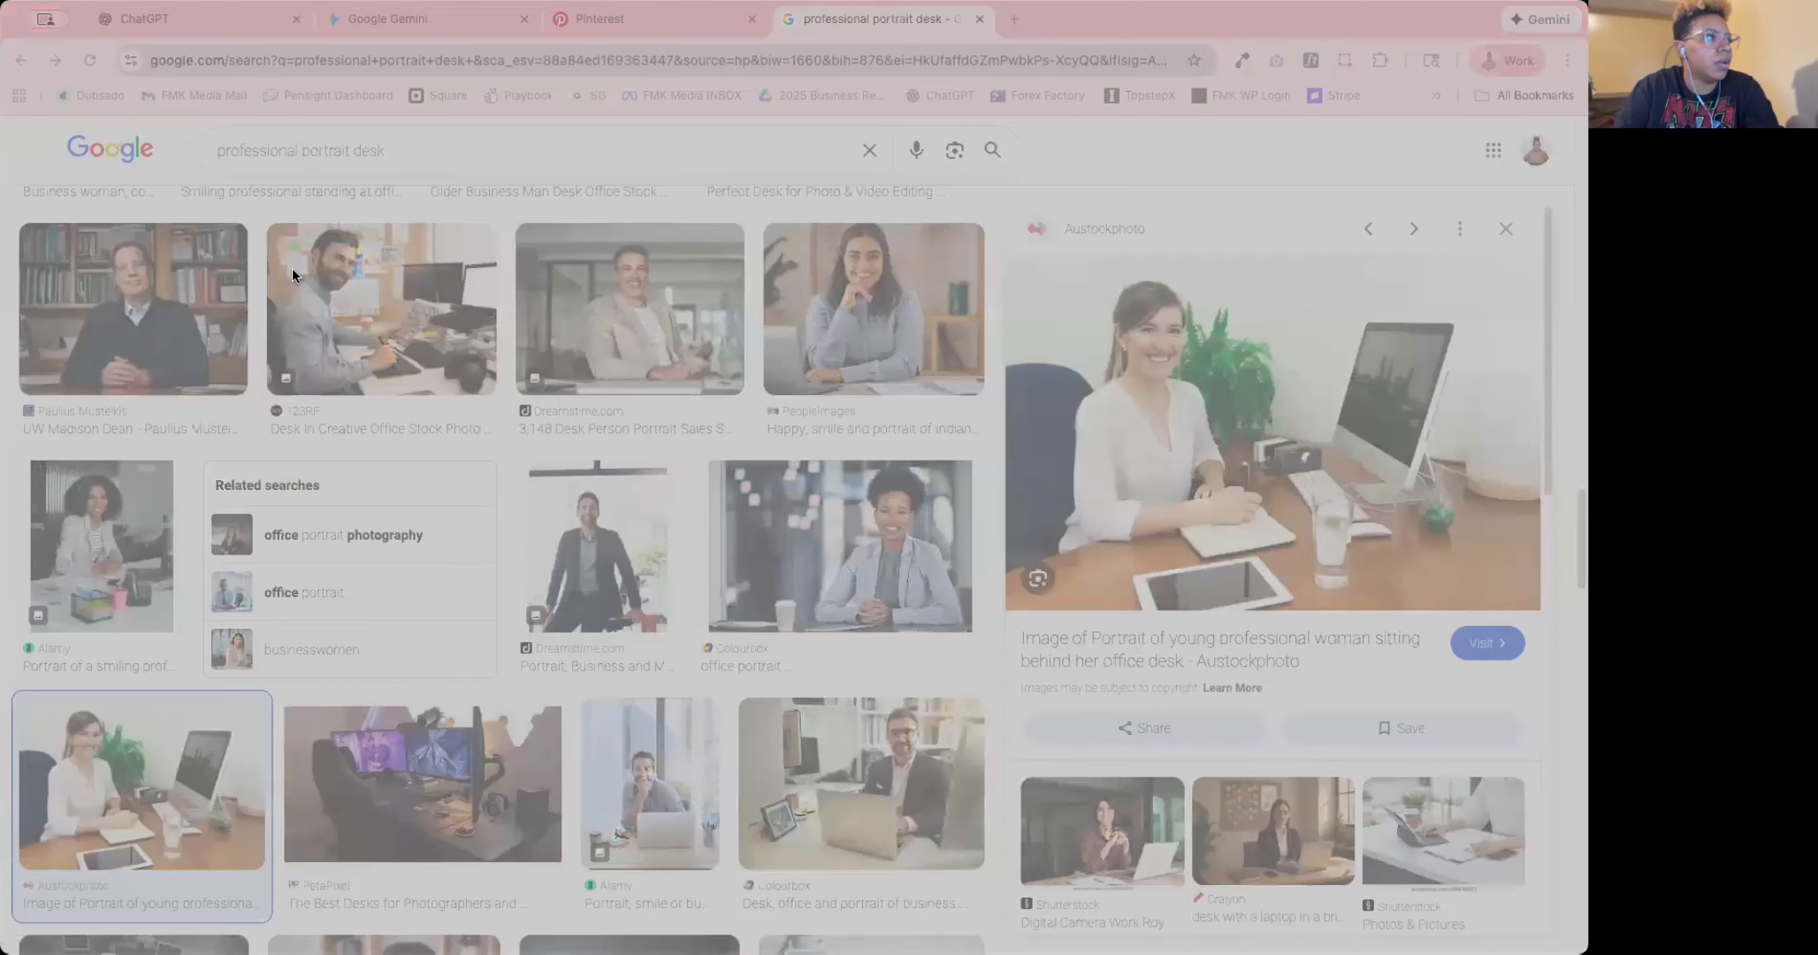
{"action": "key", "text": "Return"}
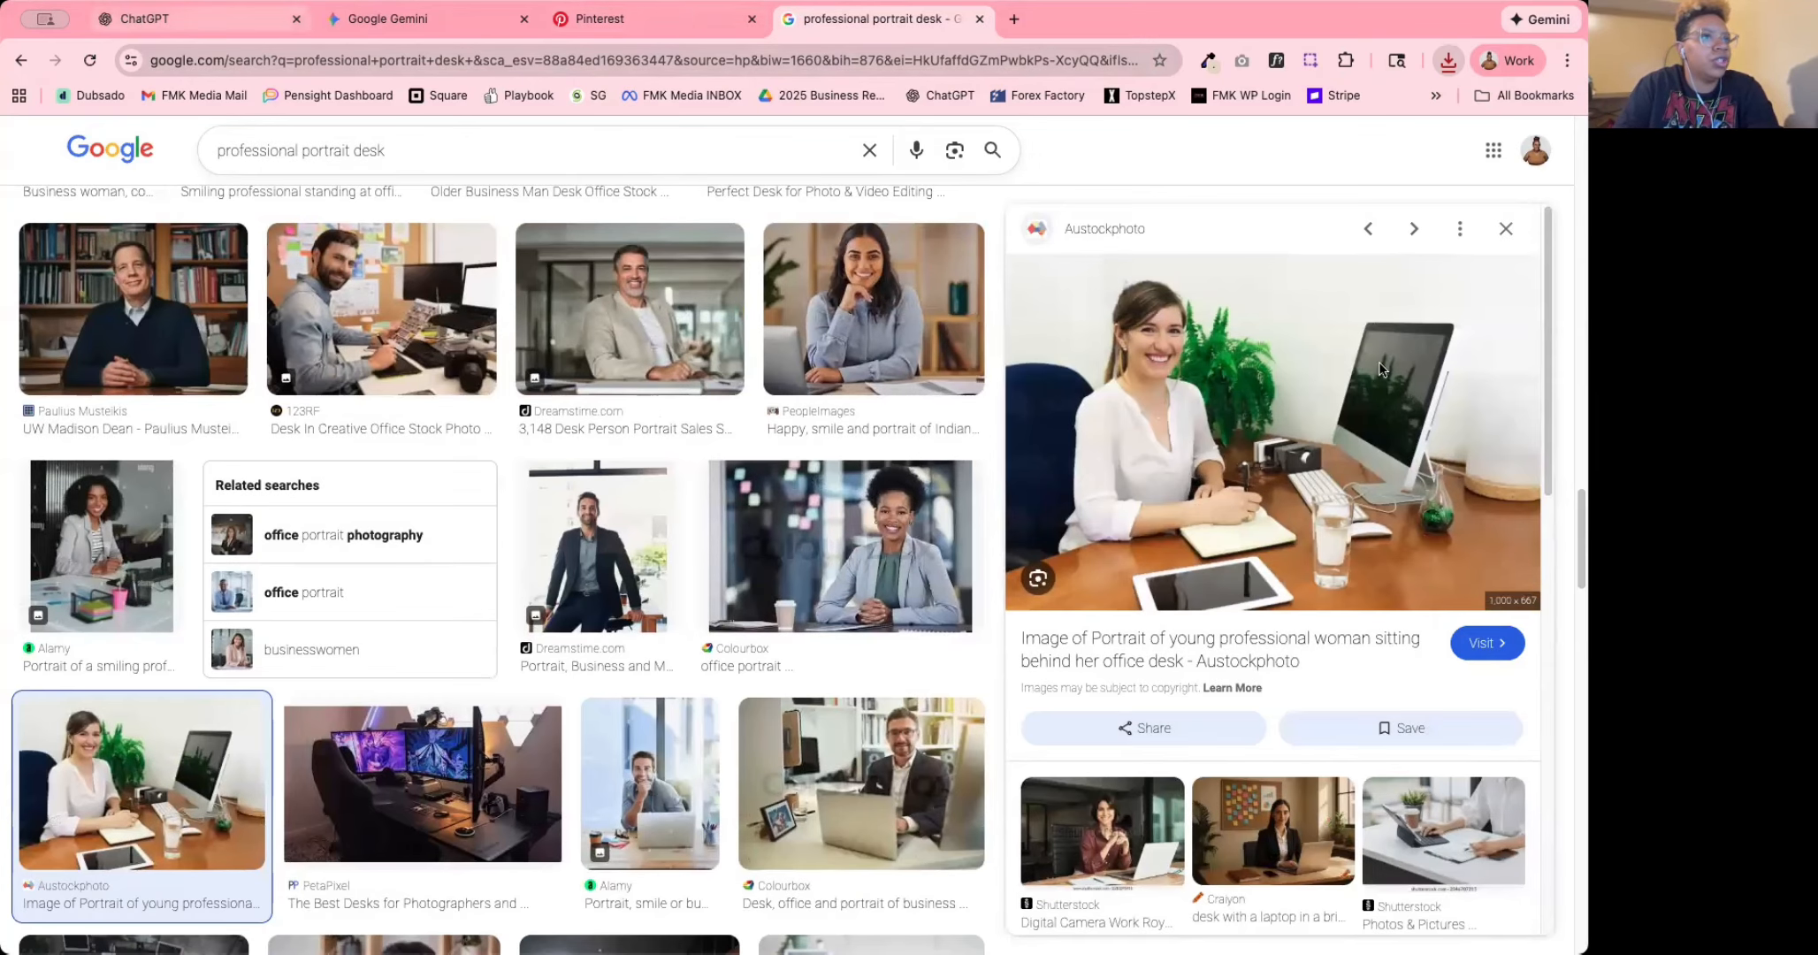
Switch to ChatGPT and collapse its sidebar.
{"action": "left_click", "coordinate": [177, 21]}
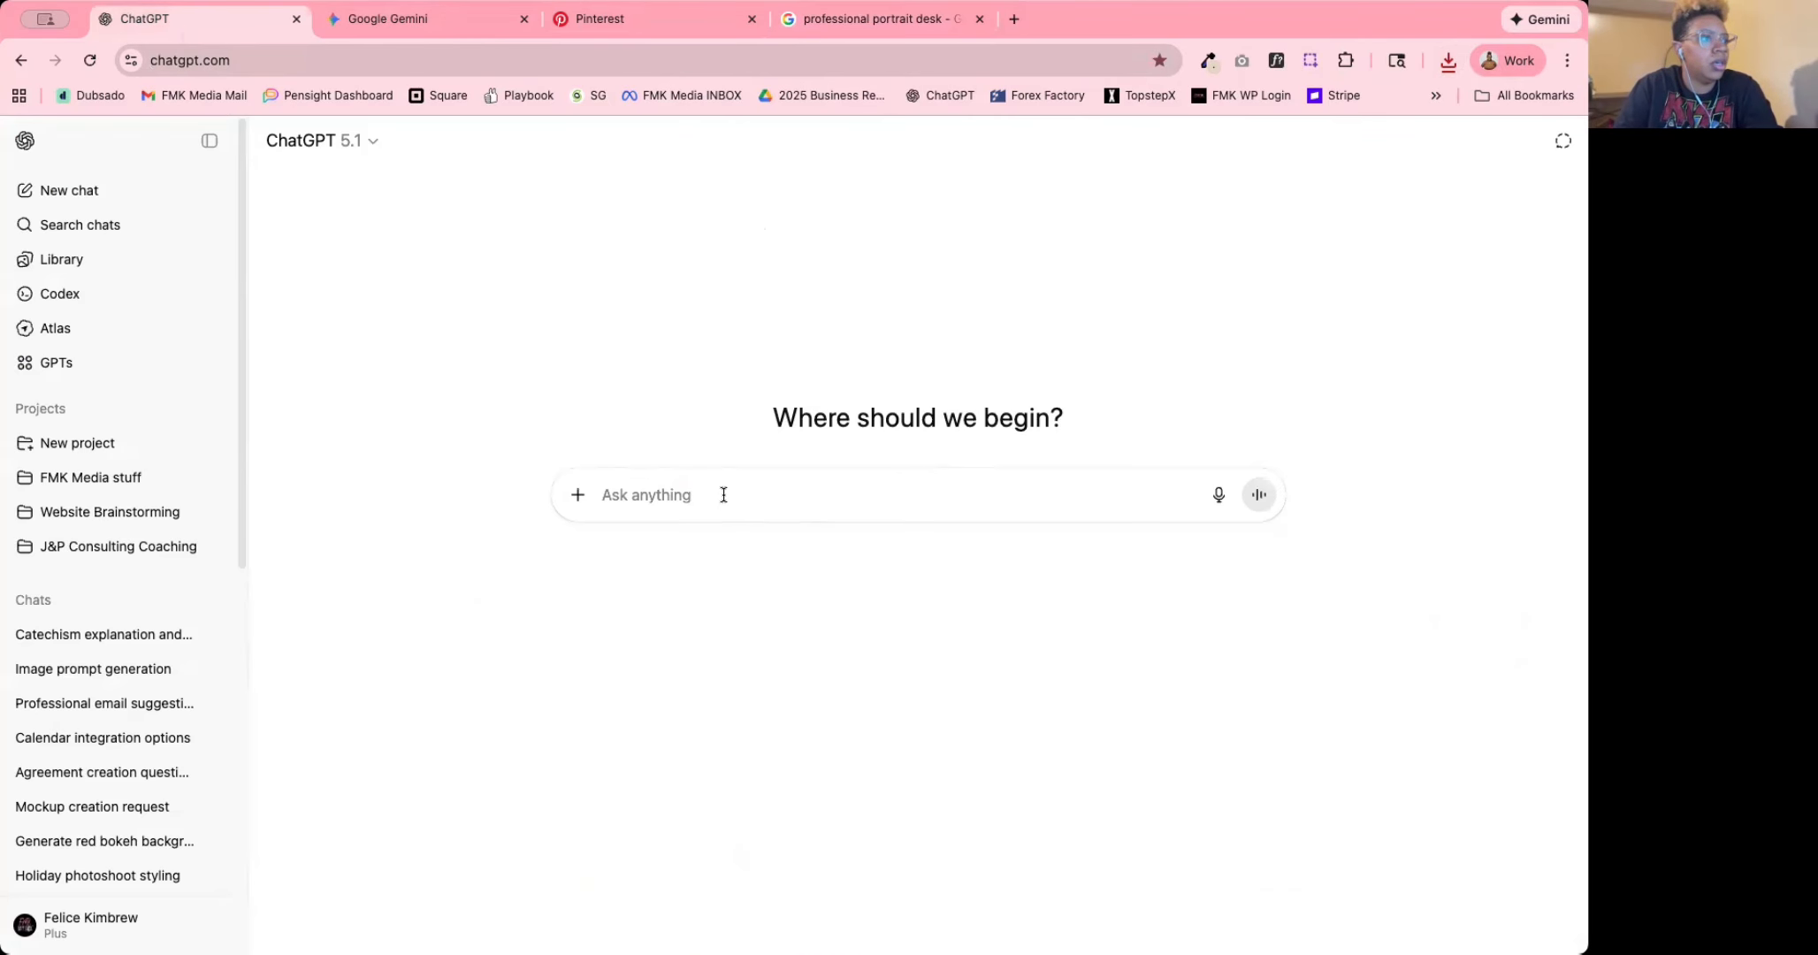
{"action": "left_click", "coordinate": [574, 497]}
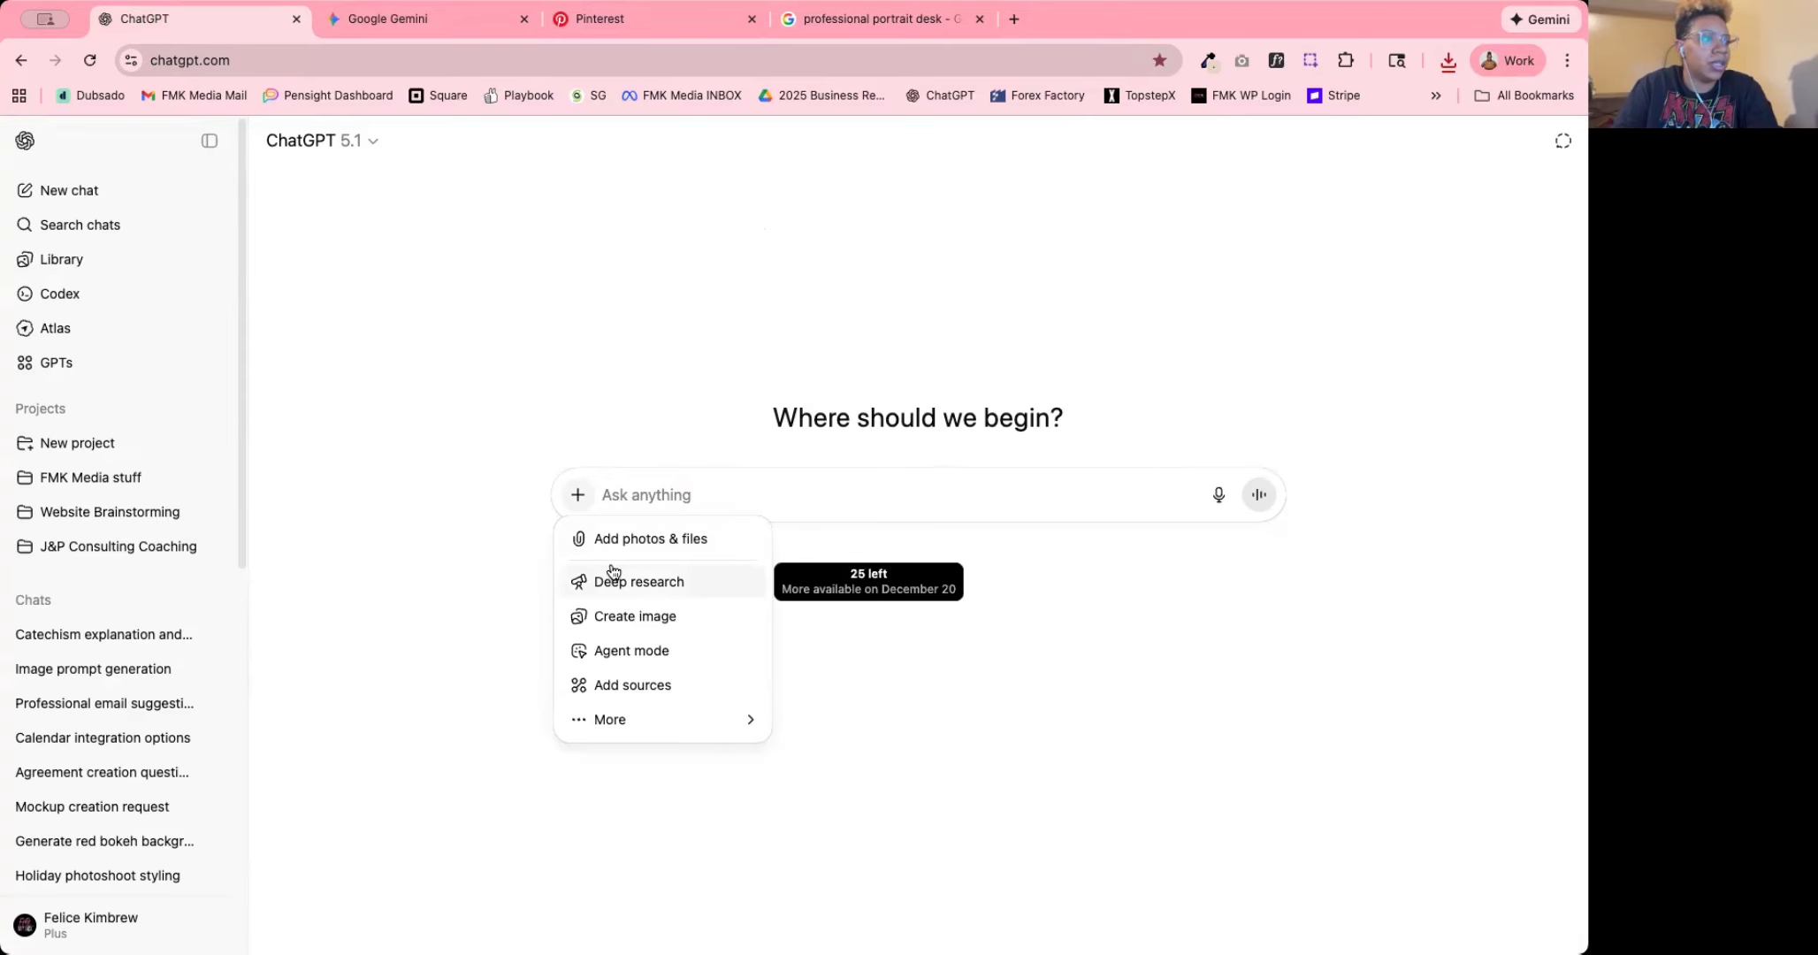
{"action": "left_click", "coordinate": [650, 493]}
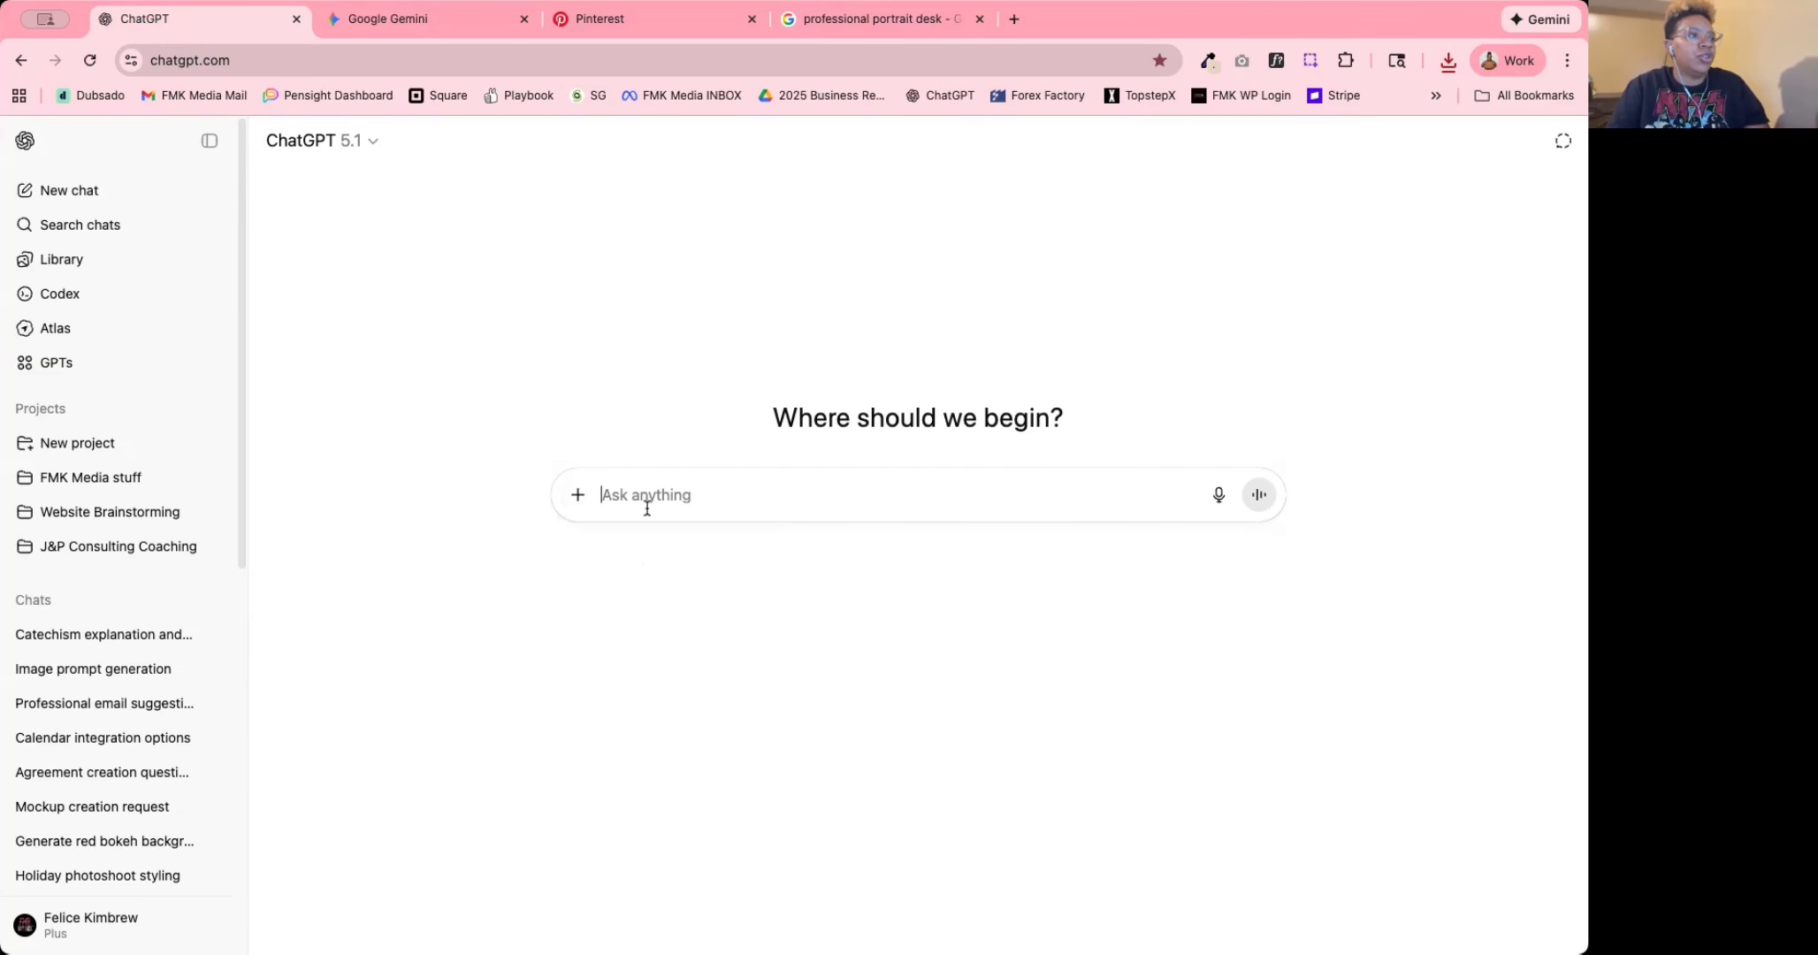
{"action": "left_click", "coordinate": [209, 140]}
Write the message "Hey Chat! Please create me a detailed image prompt for this image." without sending it.
{"action": "left_click", "coordinate": [546, 497]}
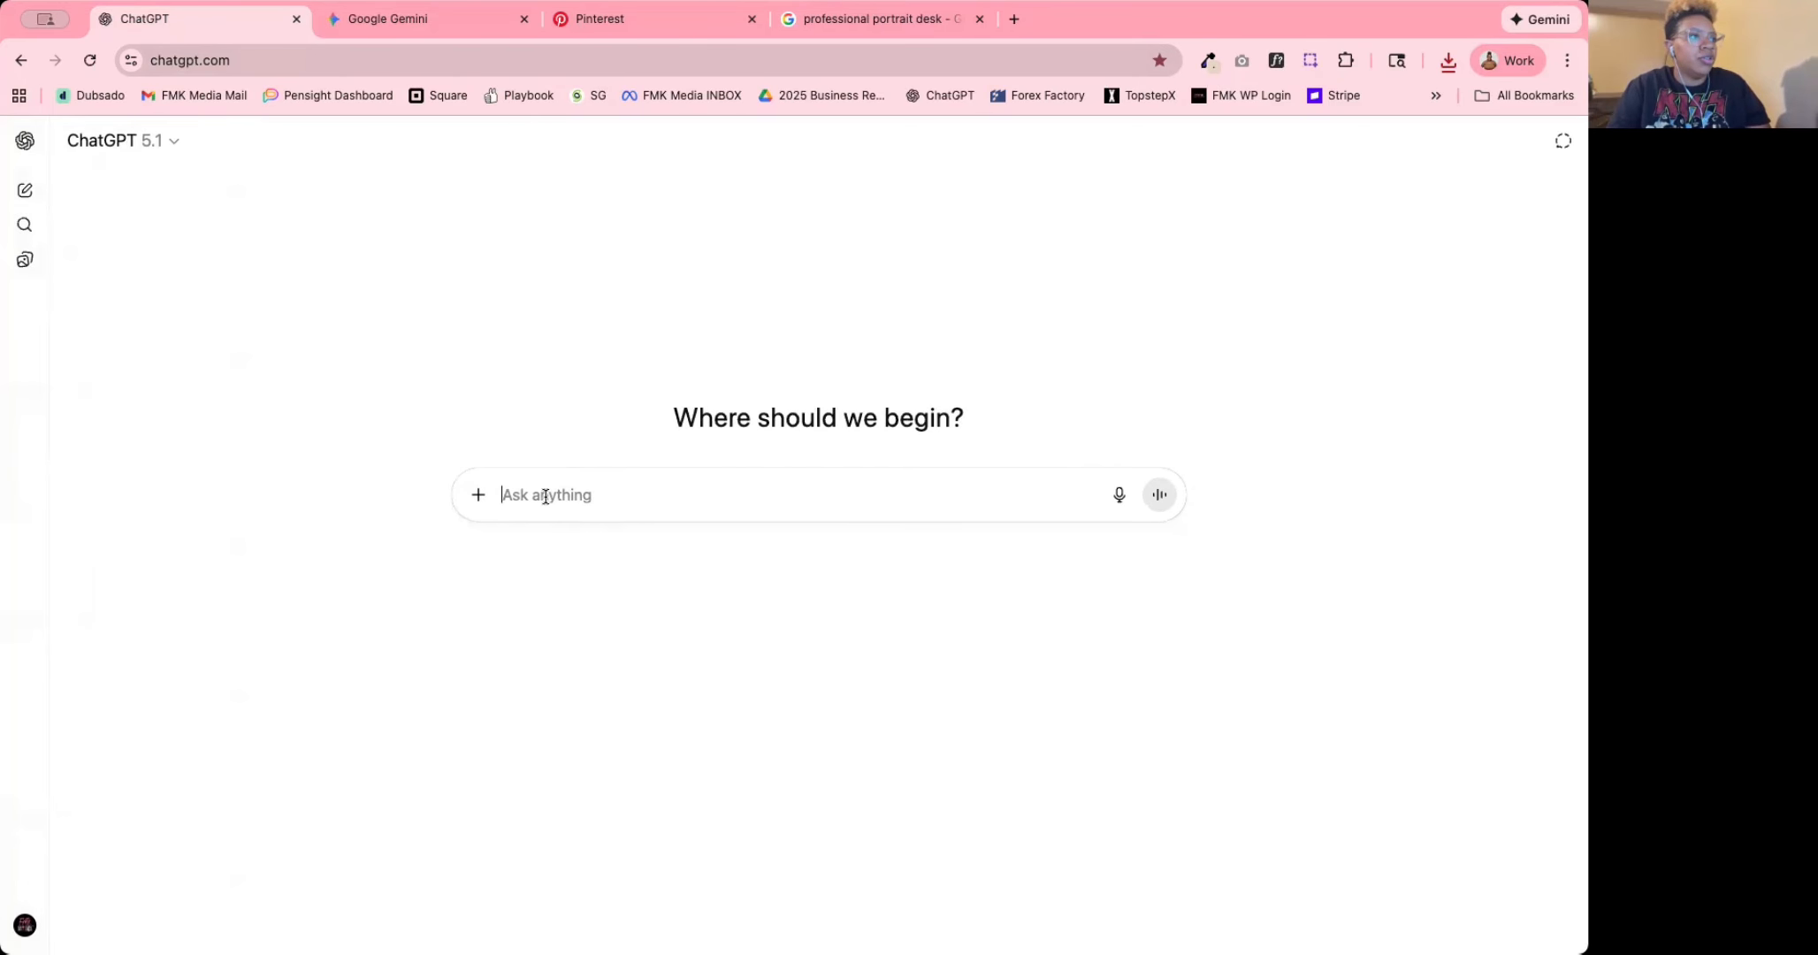
{"action": "type", "text": "He"}
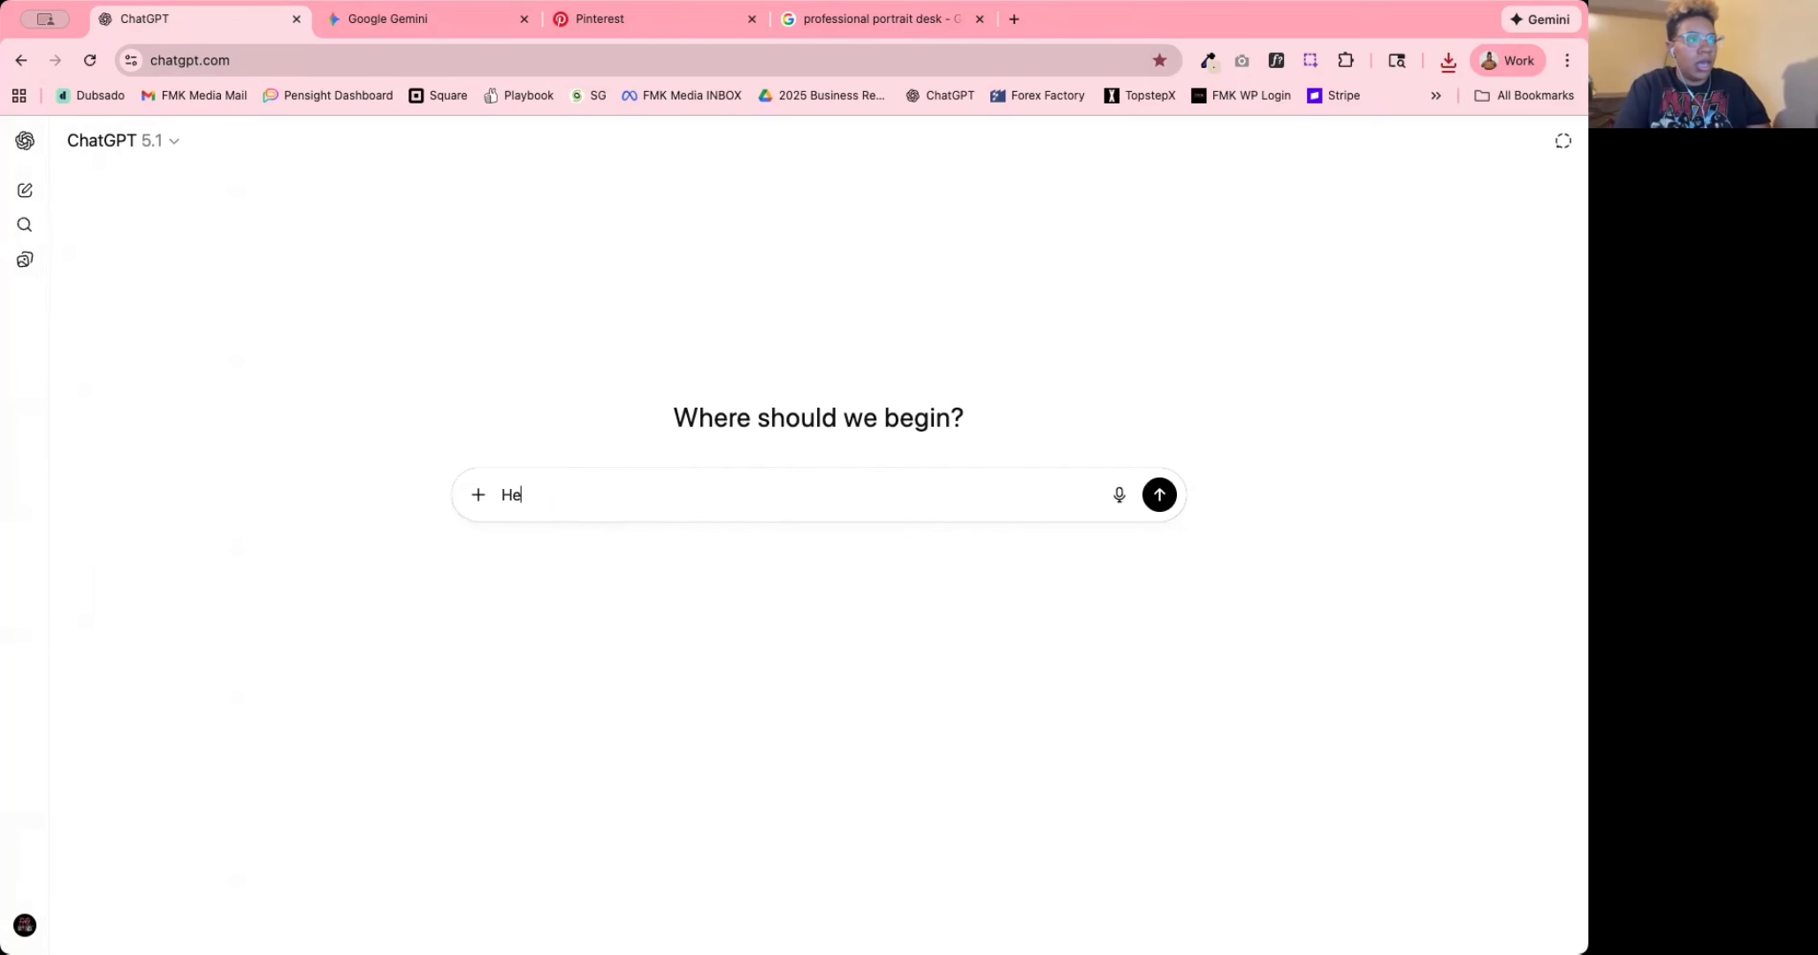
{"action": "type", "text": "y Chat!"}
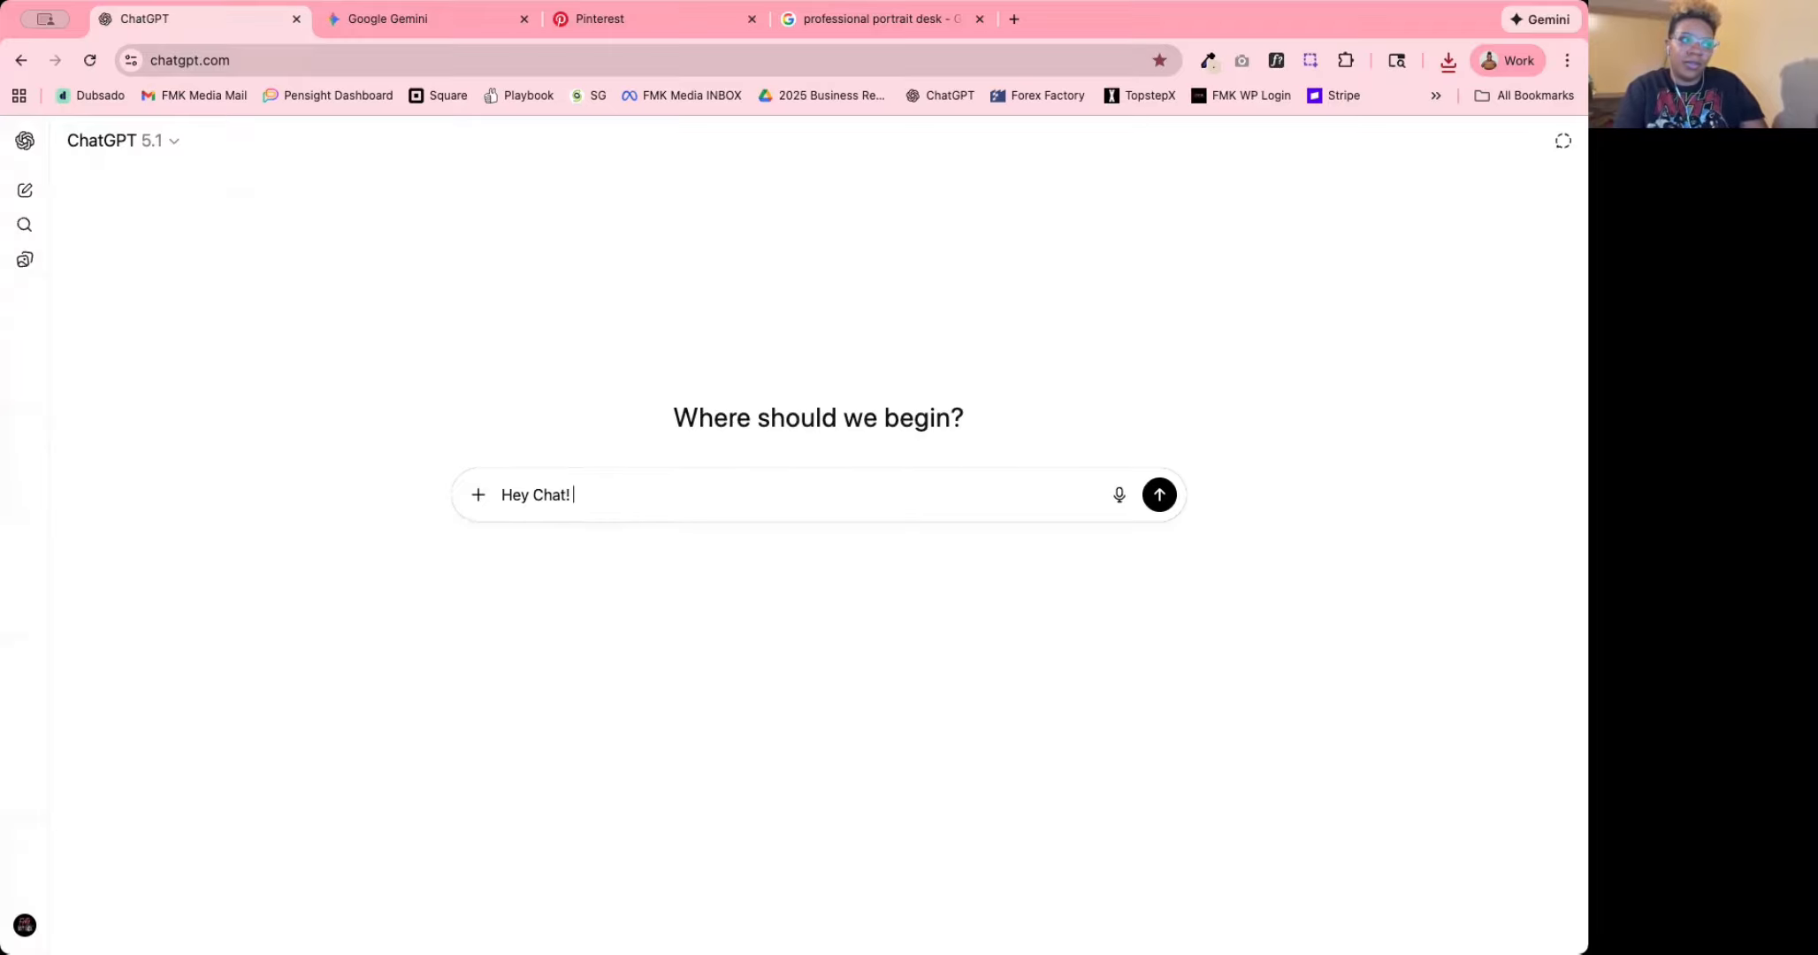
{"action": "type", "text": " Please c"}
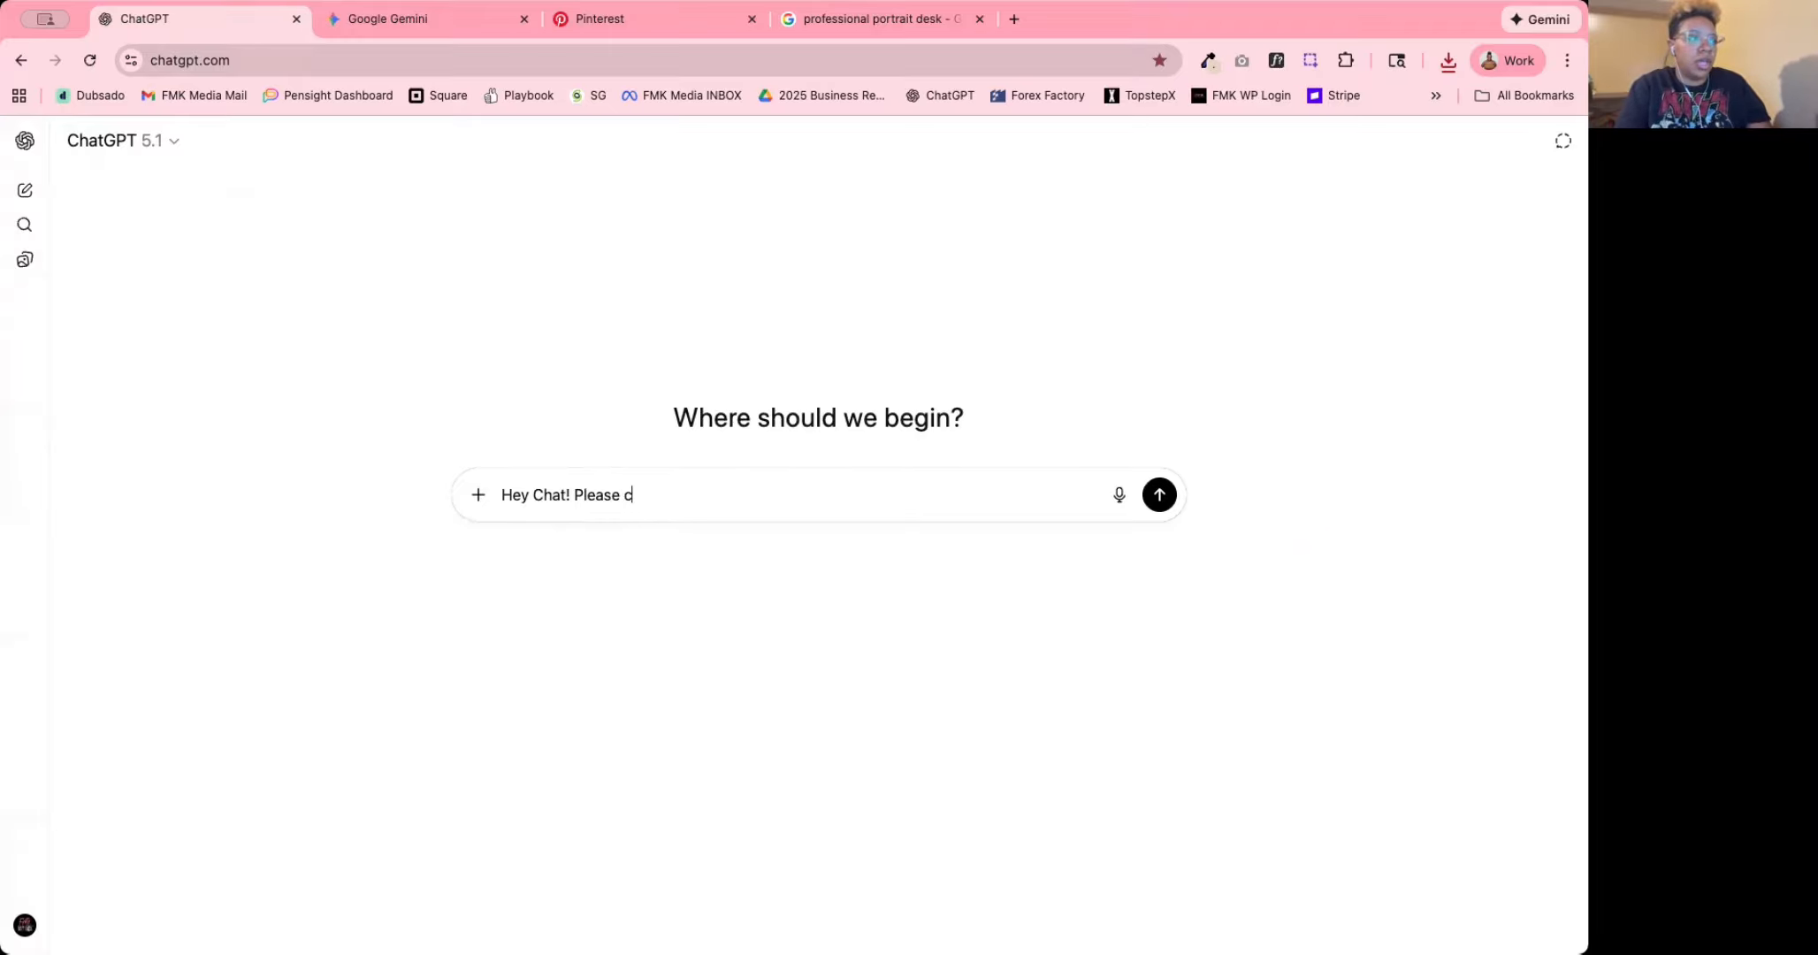
{"action": "type", "text": "reate me a detailed "}
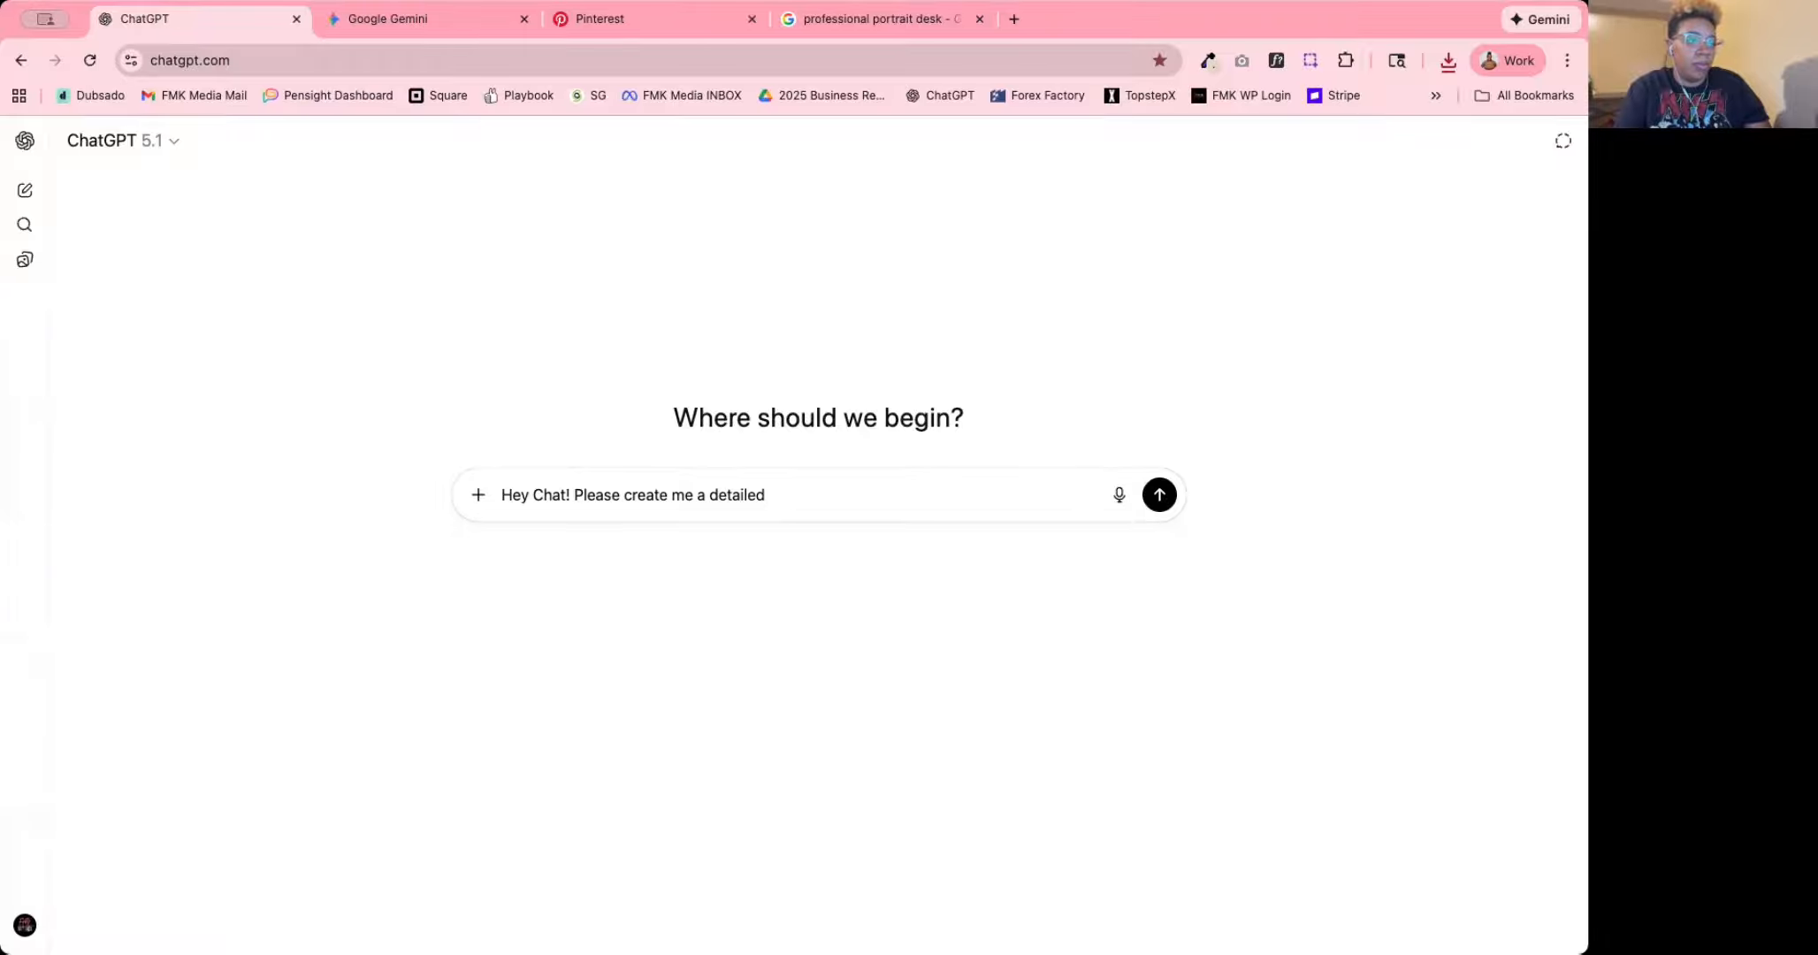
{"action": "type", "text": "image prompt for this image."}
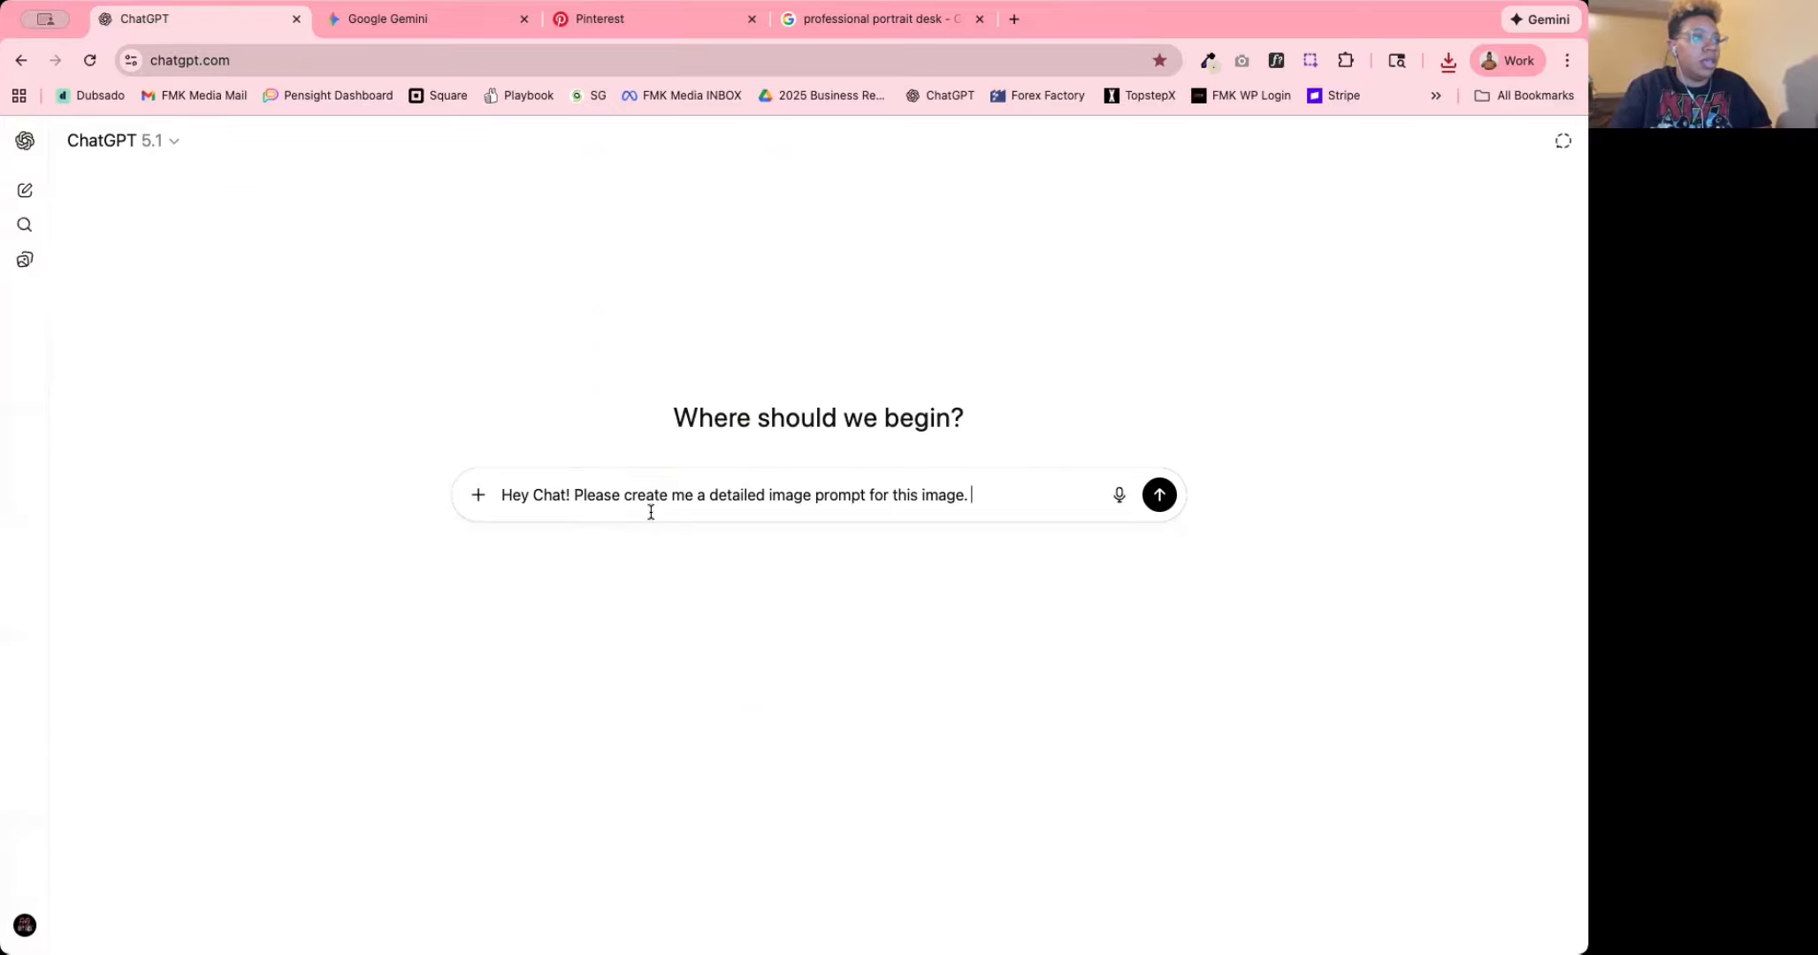
Attach the saved photo of the woman at her office desk to the message.
{"action": "left_click", "coordinate": [477, 495]}
{"action": "left_click", "coordinate": [506, 541]}
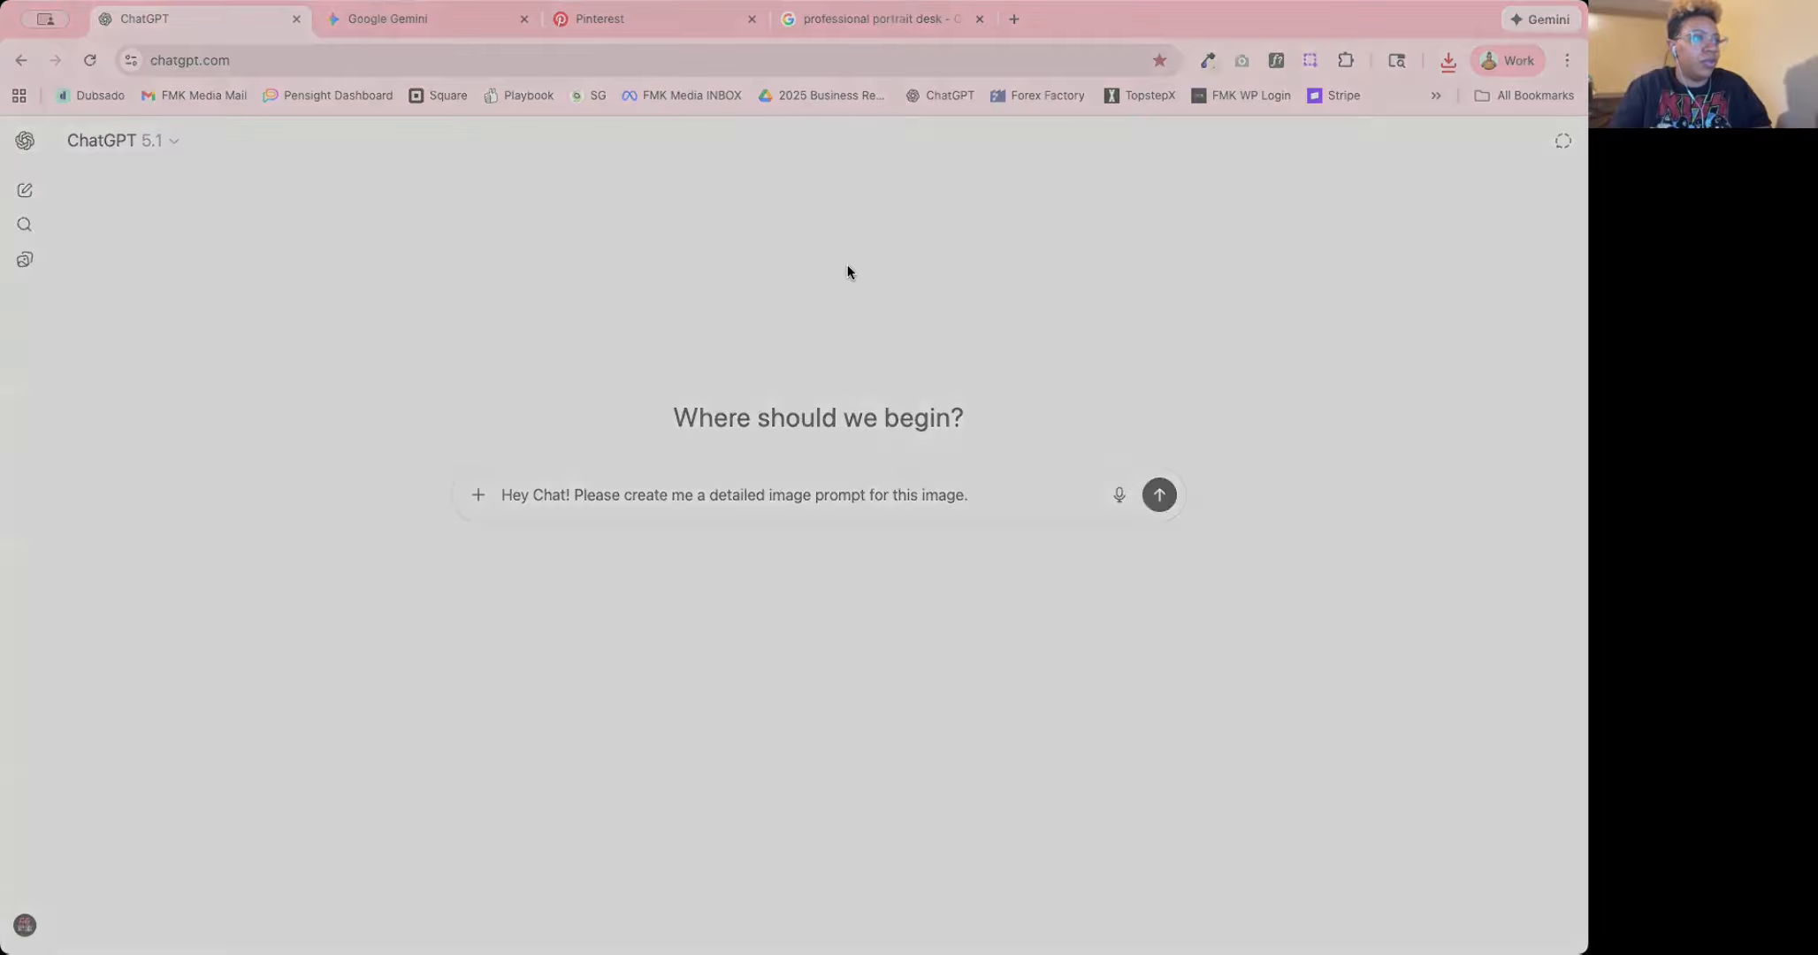
{"action": "double_click", "coordinate": [515, 219]}
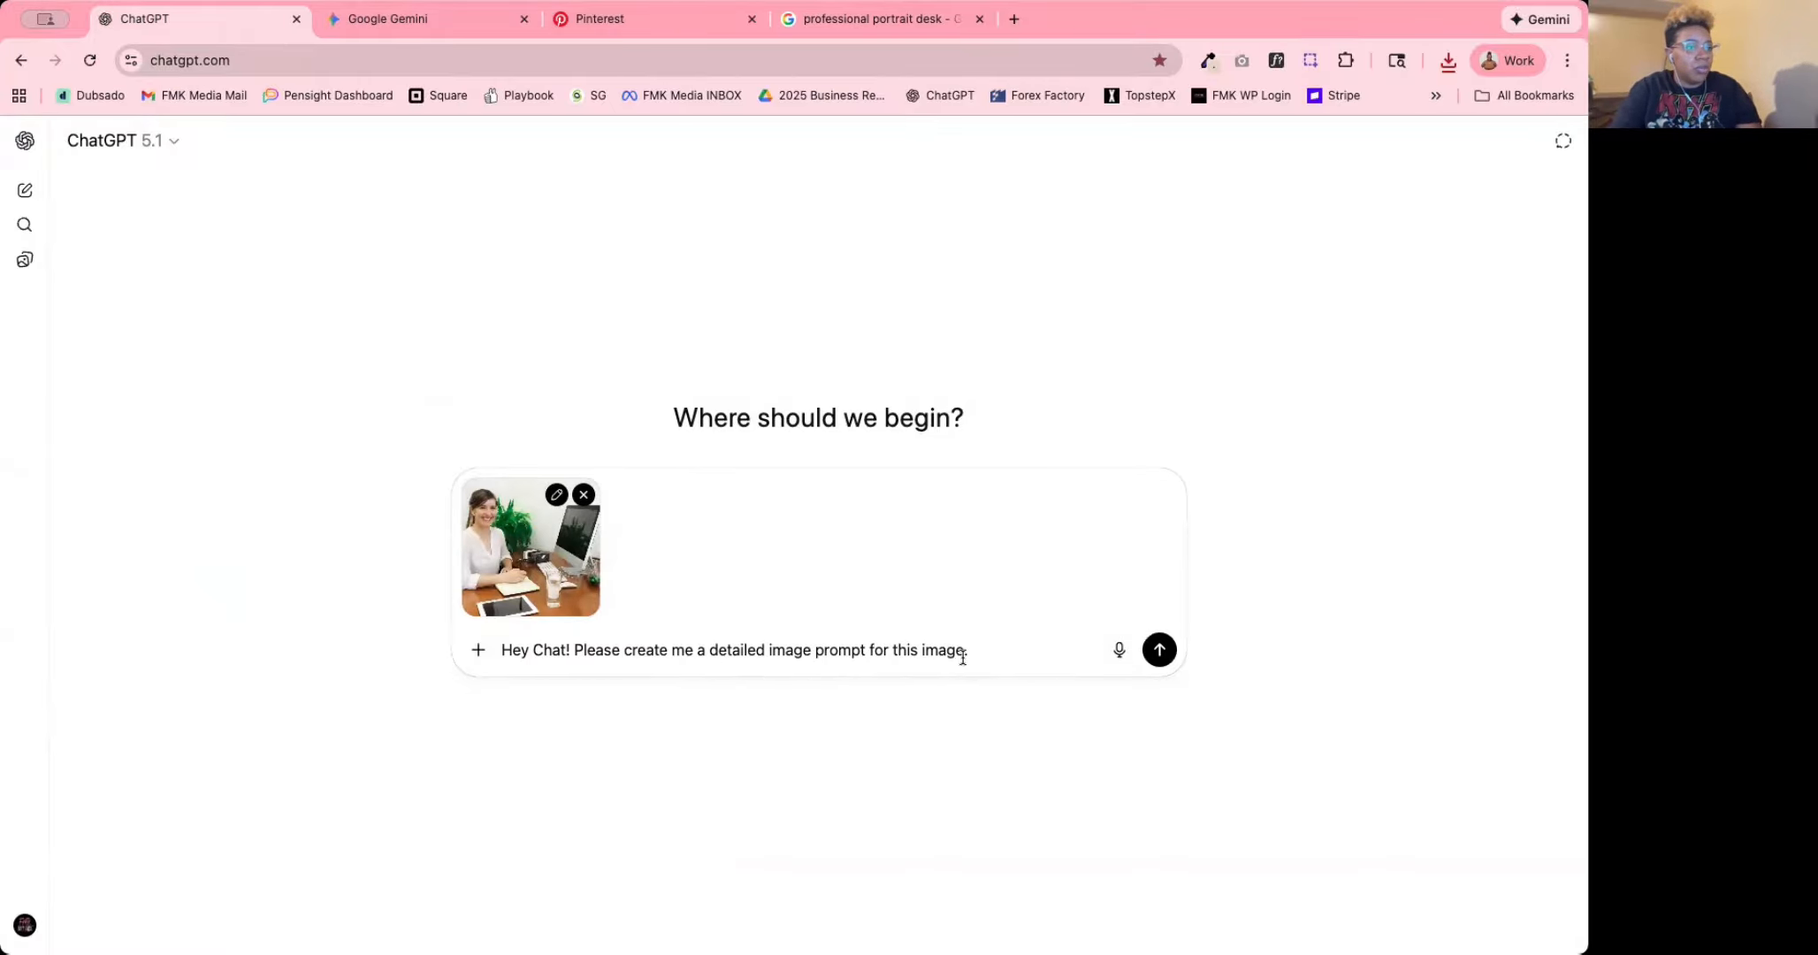
Extend the message with "Please exclude details about hair and makeup." and send it.
{"action": "type", "text": "ease "}
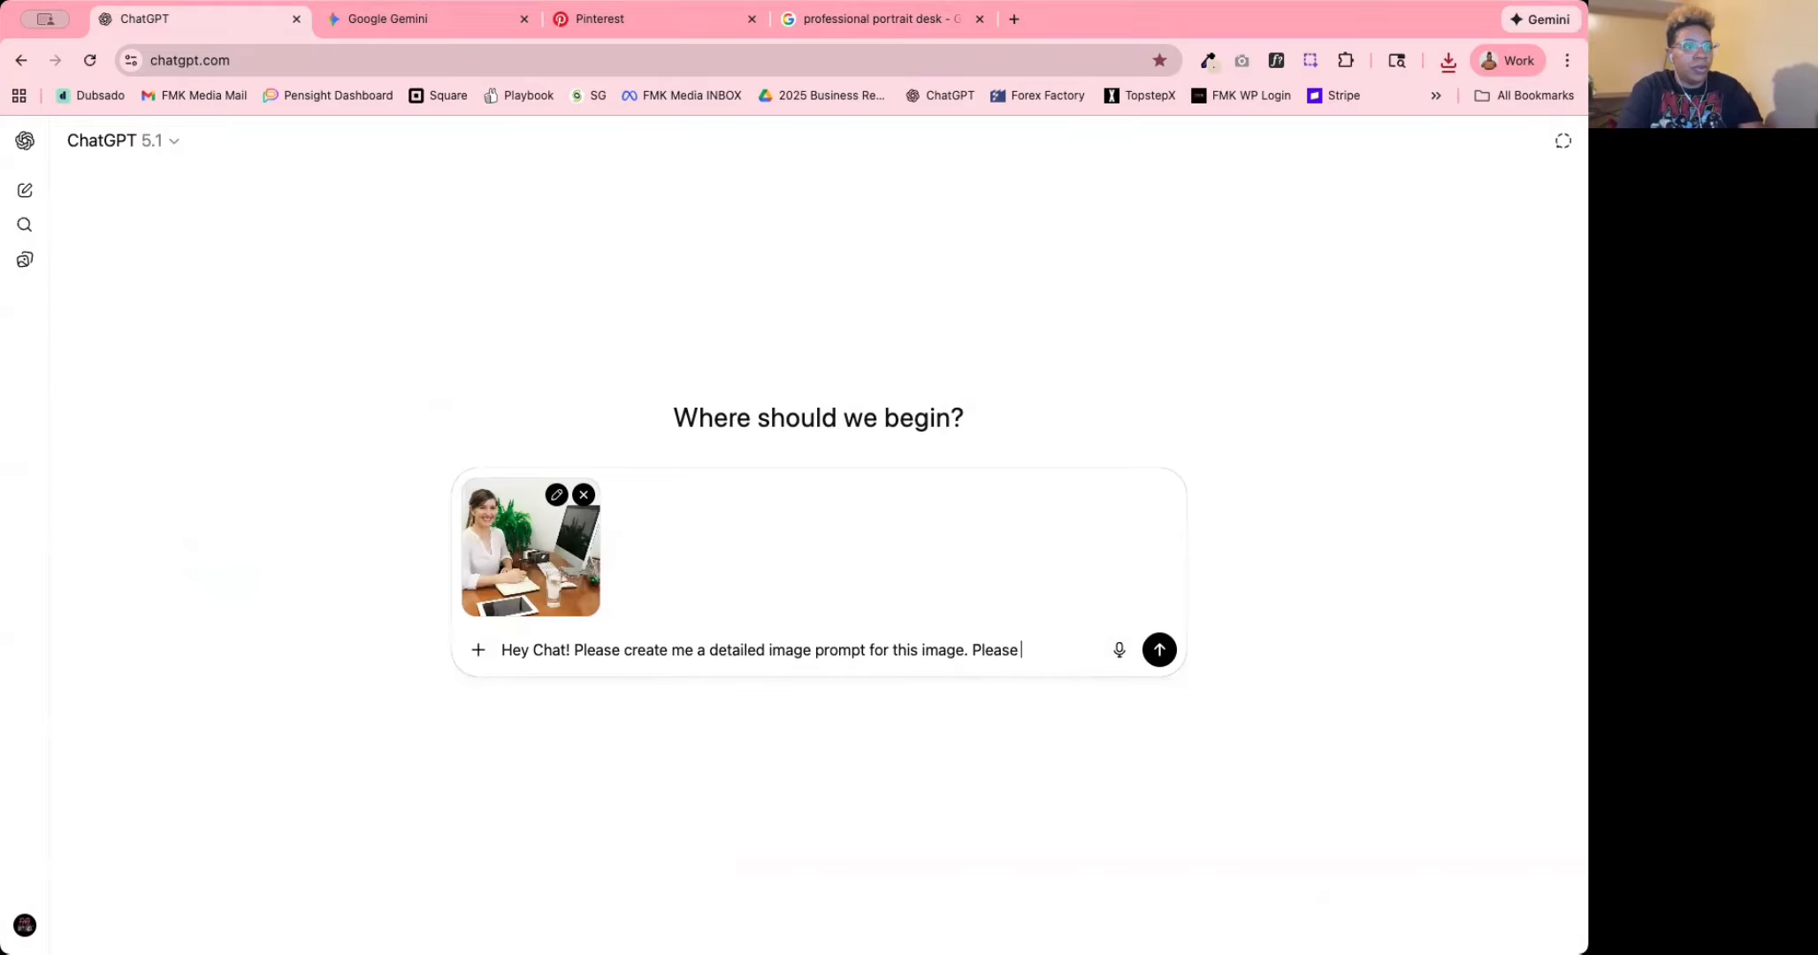
{"action": "type", "text": "exclude"}
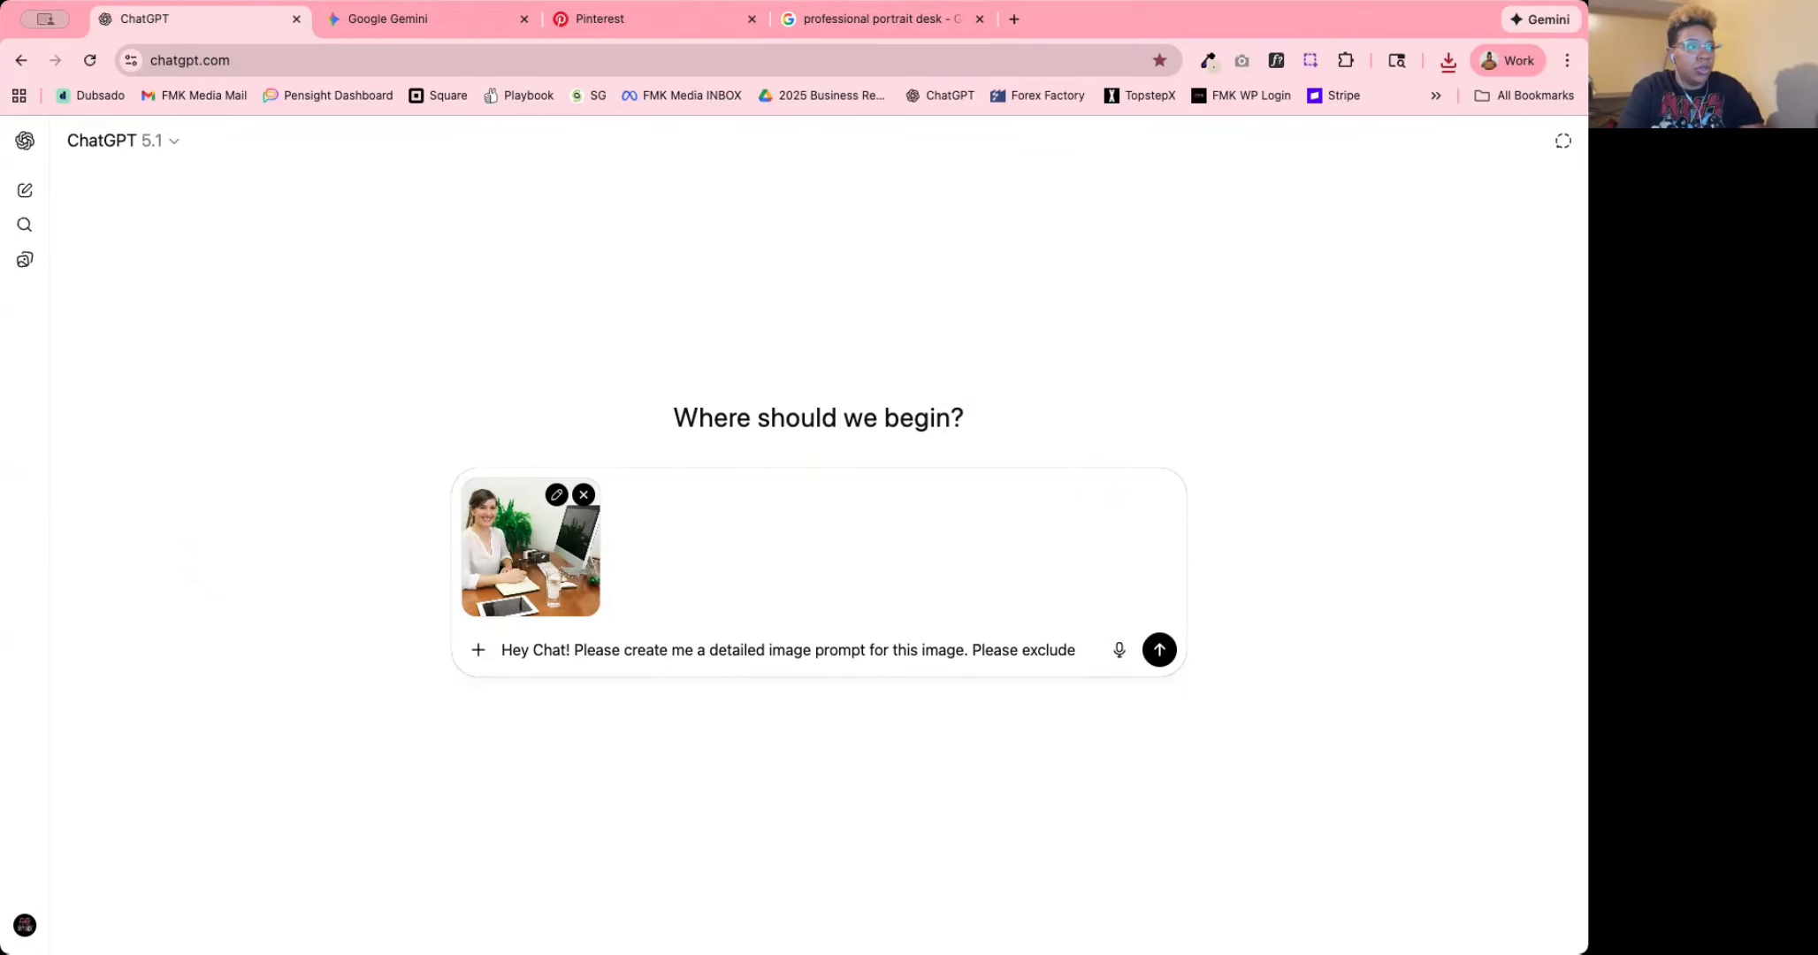
{"action": "type", "text": " details about hair"}
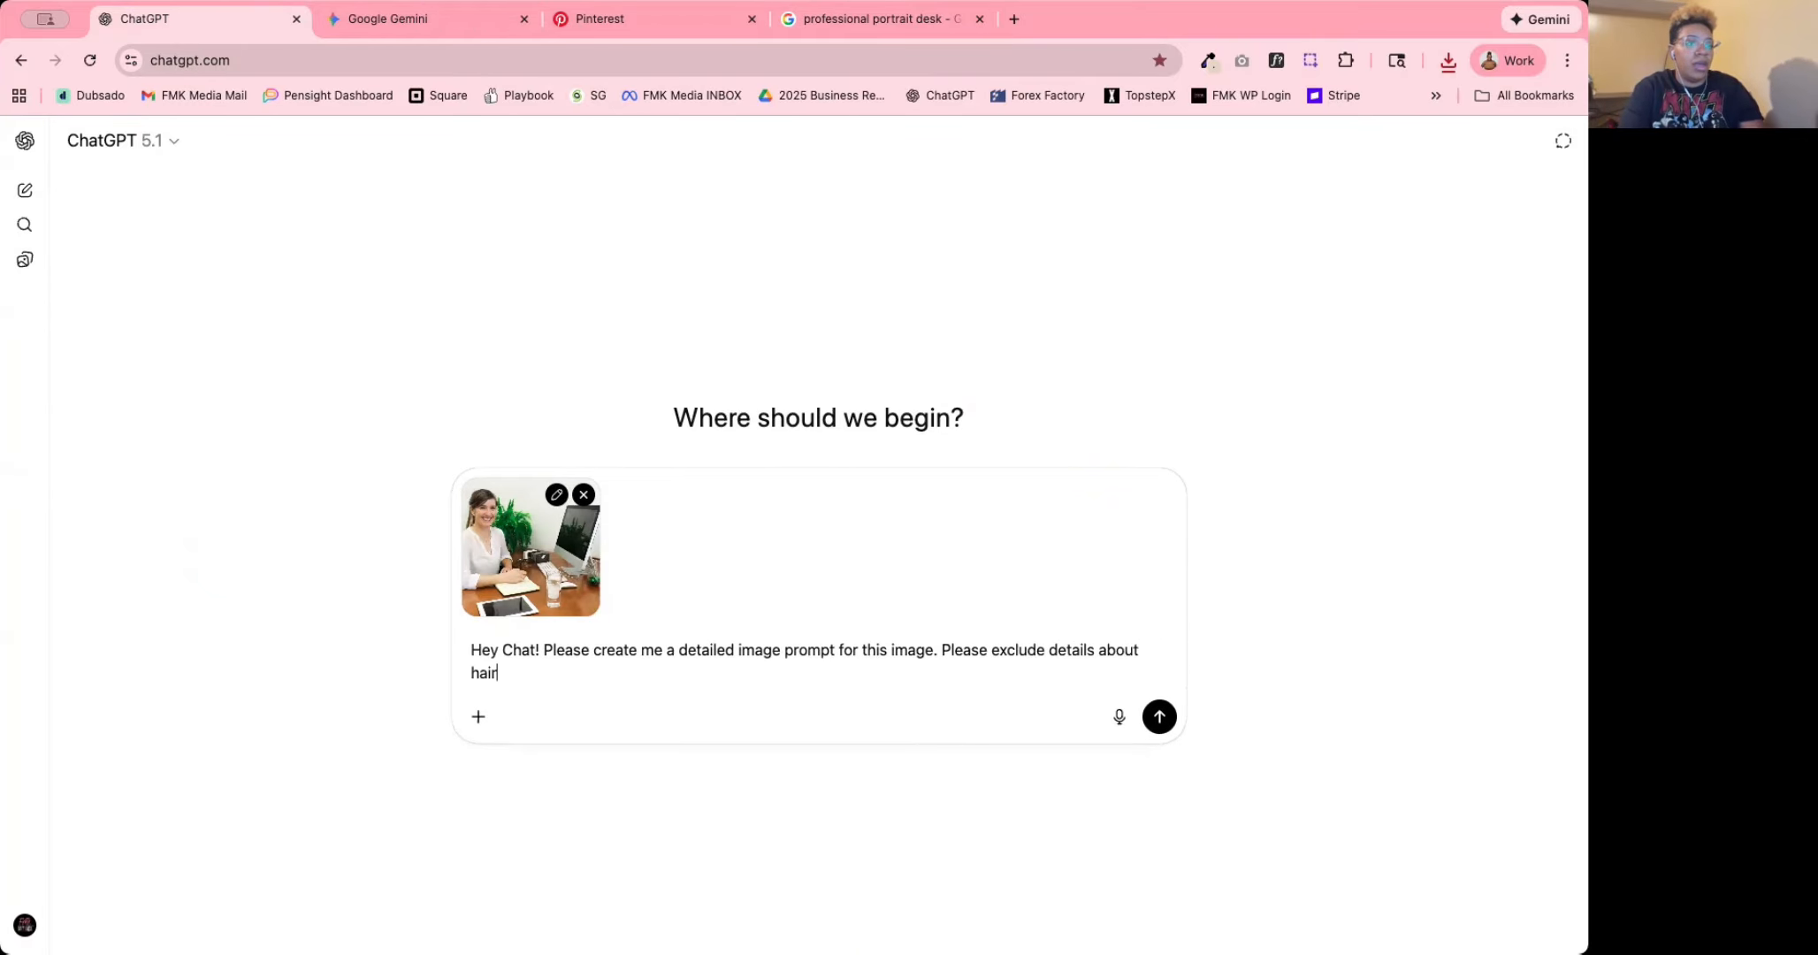
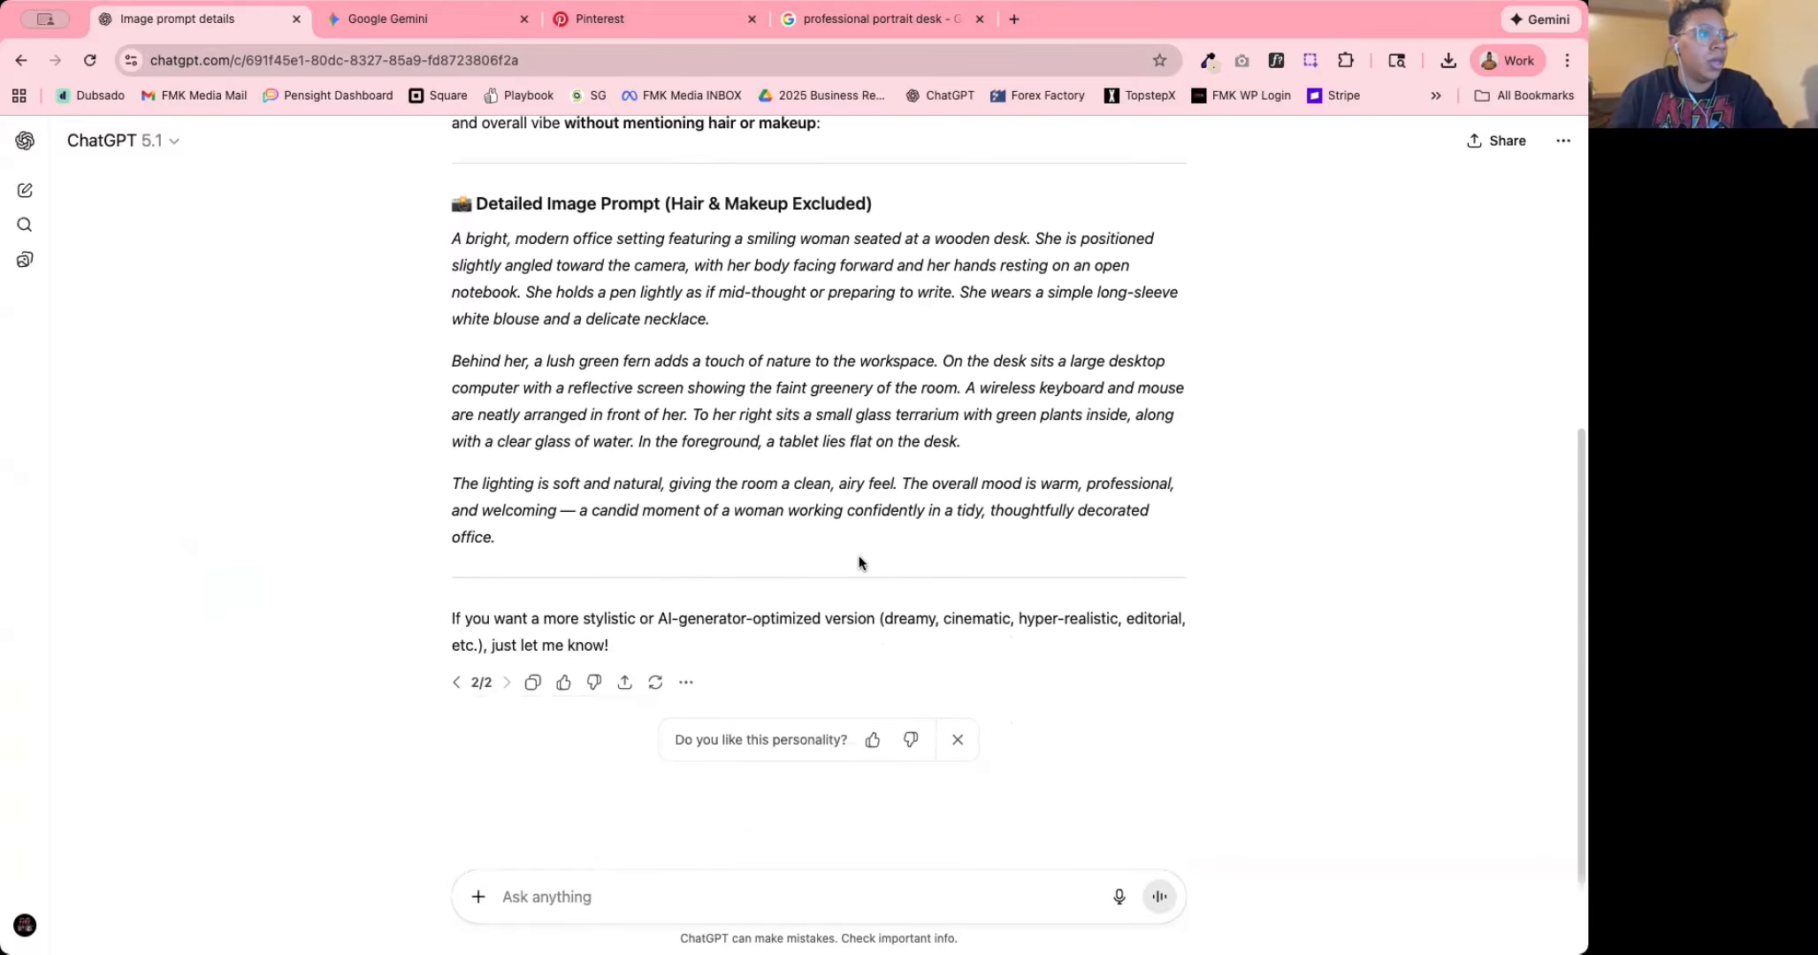
Read through the detailed image prompt in ChatGPT's reply.
{"action": "scroll", "coordinate": [982, 535], "scroll_direction": "up", "scroll_amount": 2}
{"action": "scroll", "coordinate": [859, 555], "scroll_direction": "up", "scroll_amount": 2}
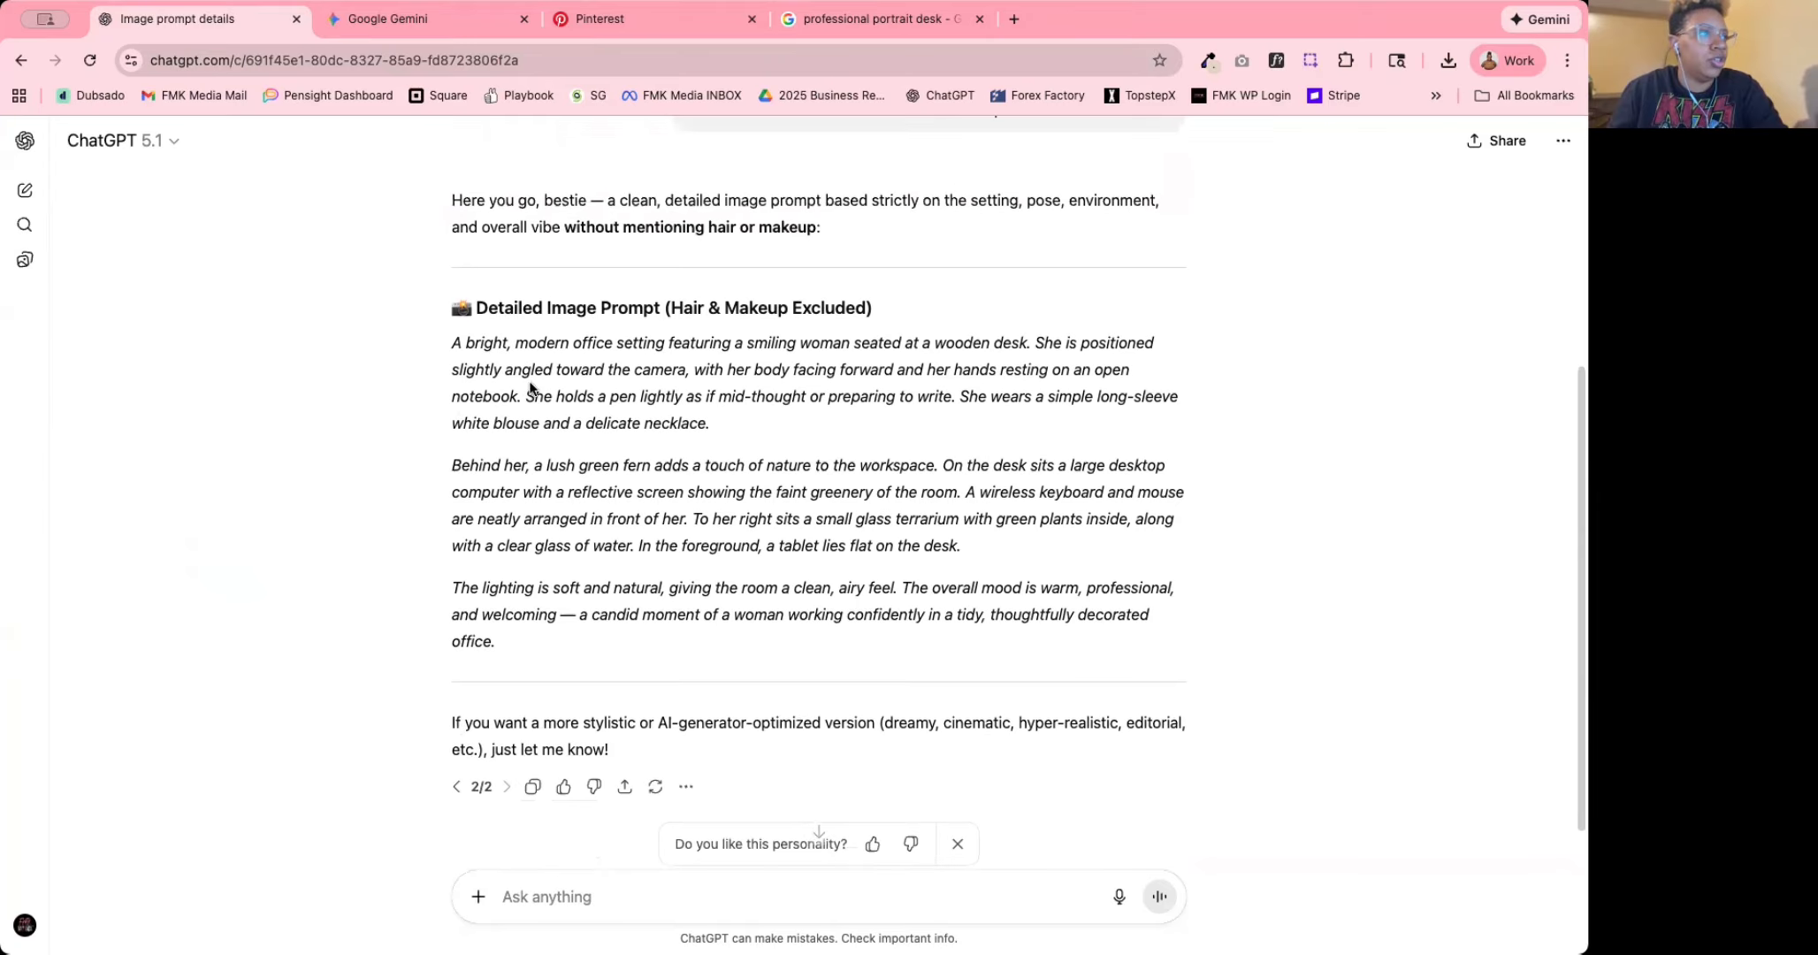
{"action": "scroll", "coordinate": [576, 353], "scroll_direction": "up", "scroll_amount": 1}
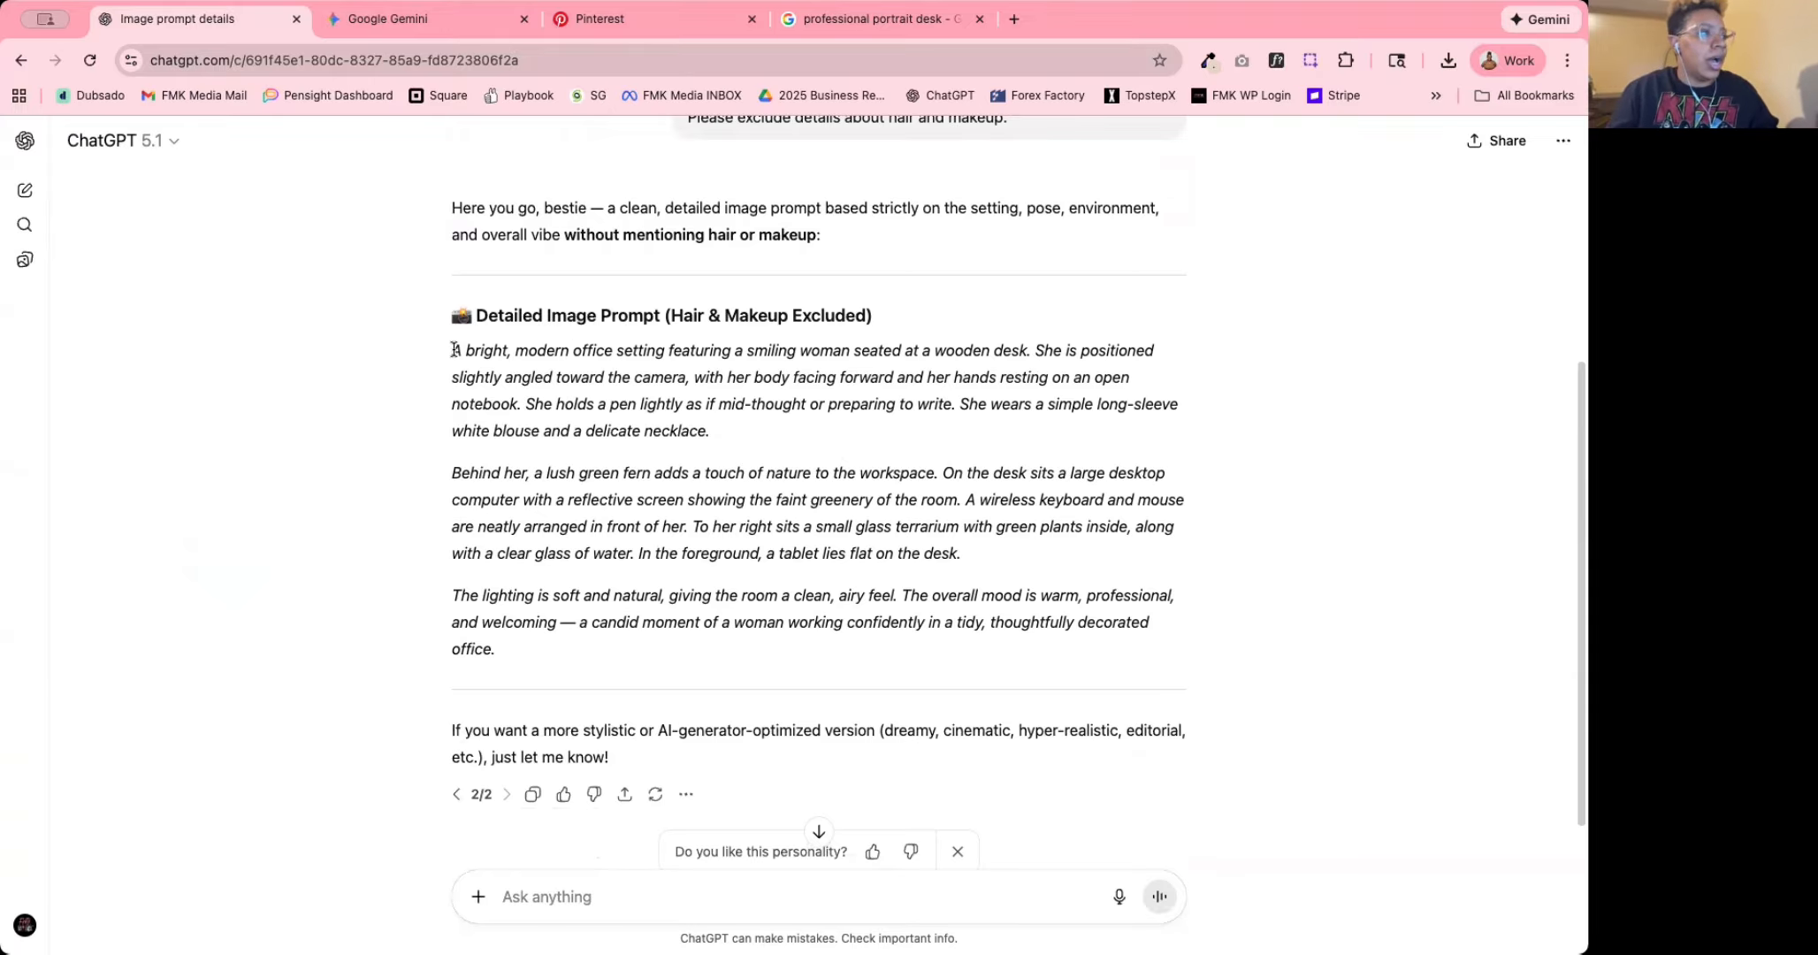
{"action": "left_click_drag", "start_coordinate": [454, 350], "coordinate": [1150, 623]}
{"action": "left_click", "coordinate": [619, 504]}
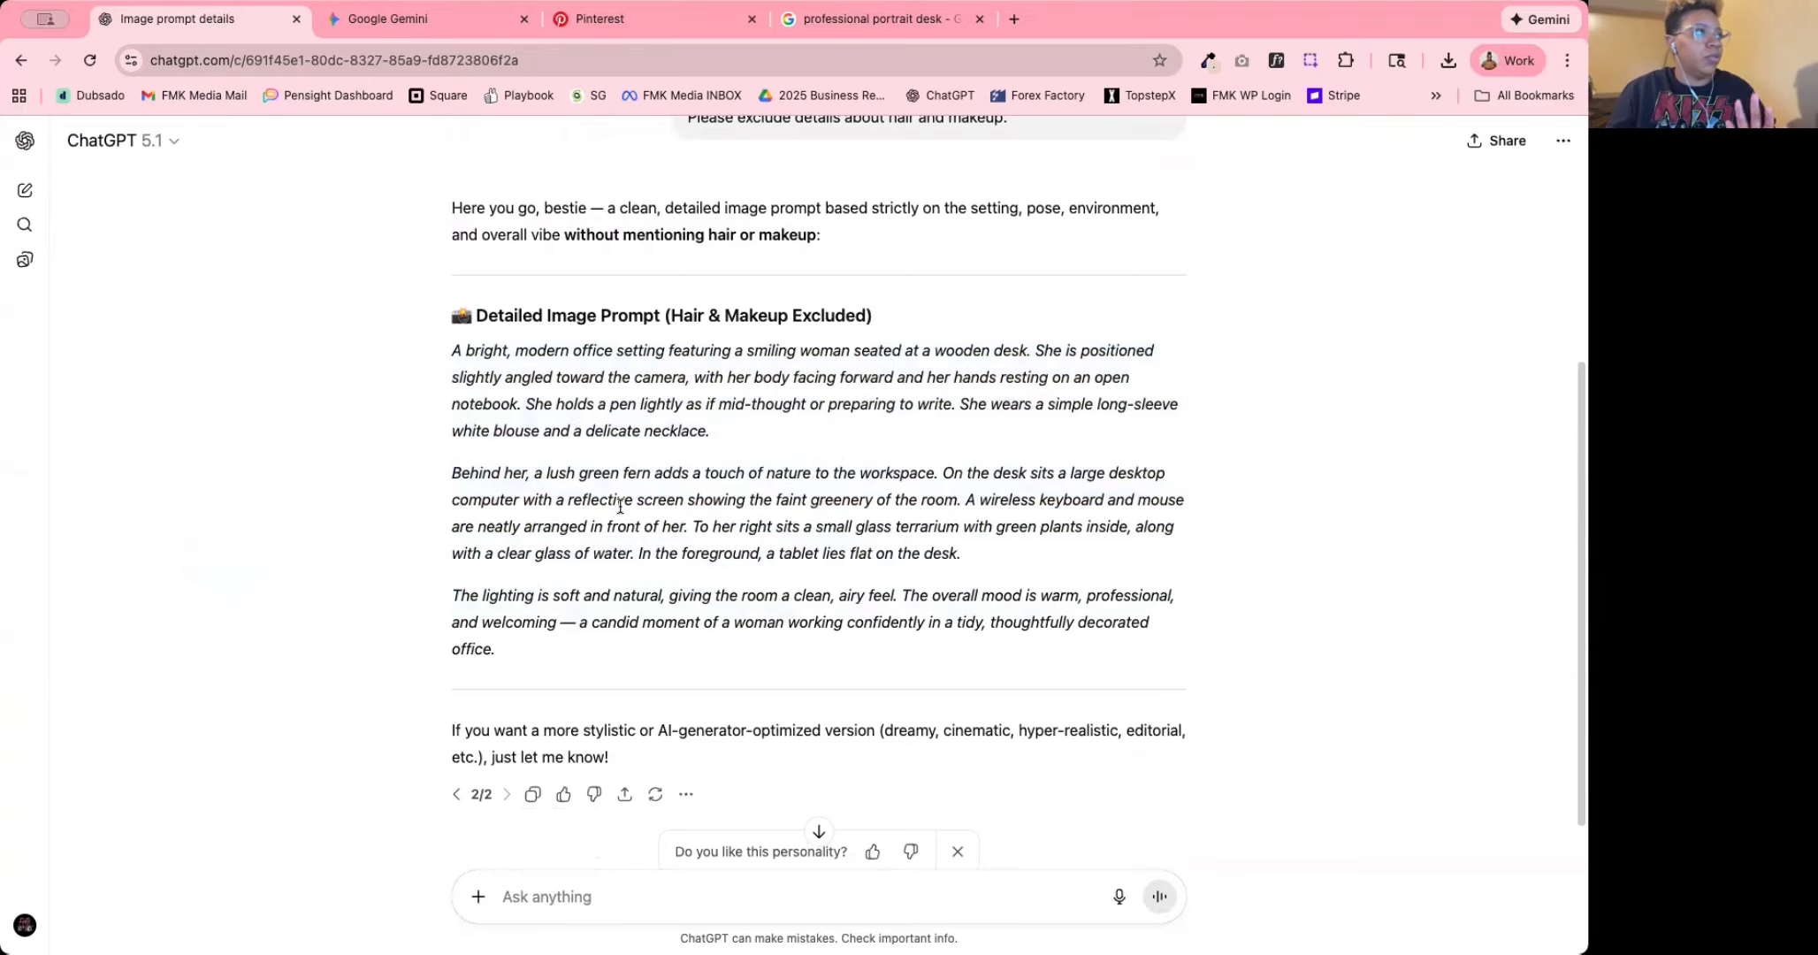
Switch to Google Gemini and turn on its Create images tool.
{"action": "left_click", "coordinate": [449, 19]}
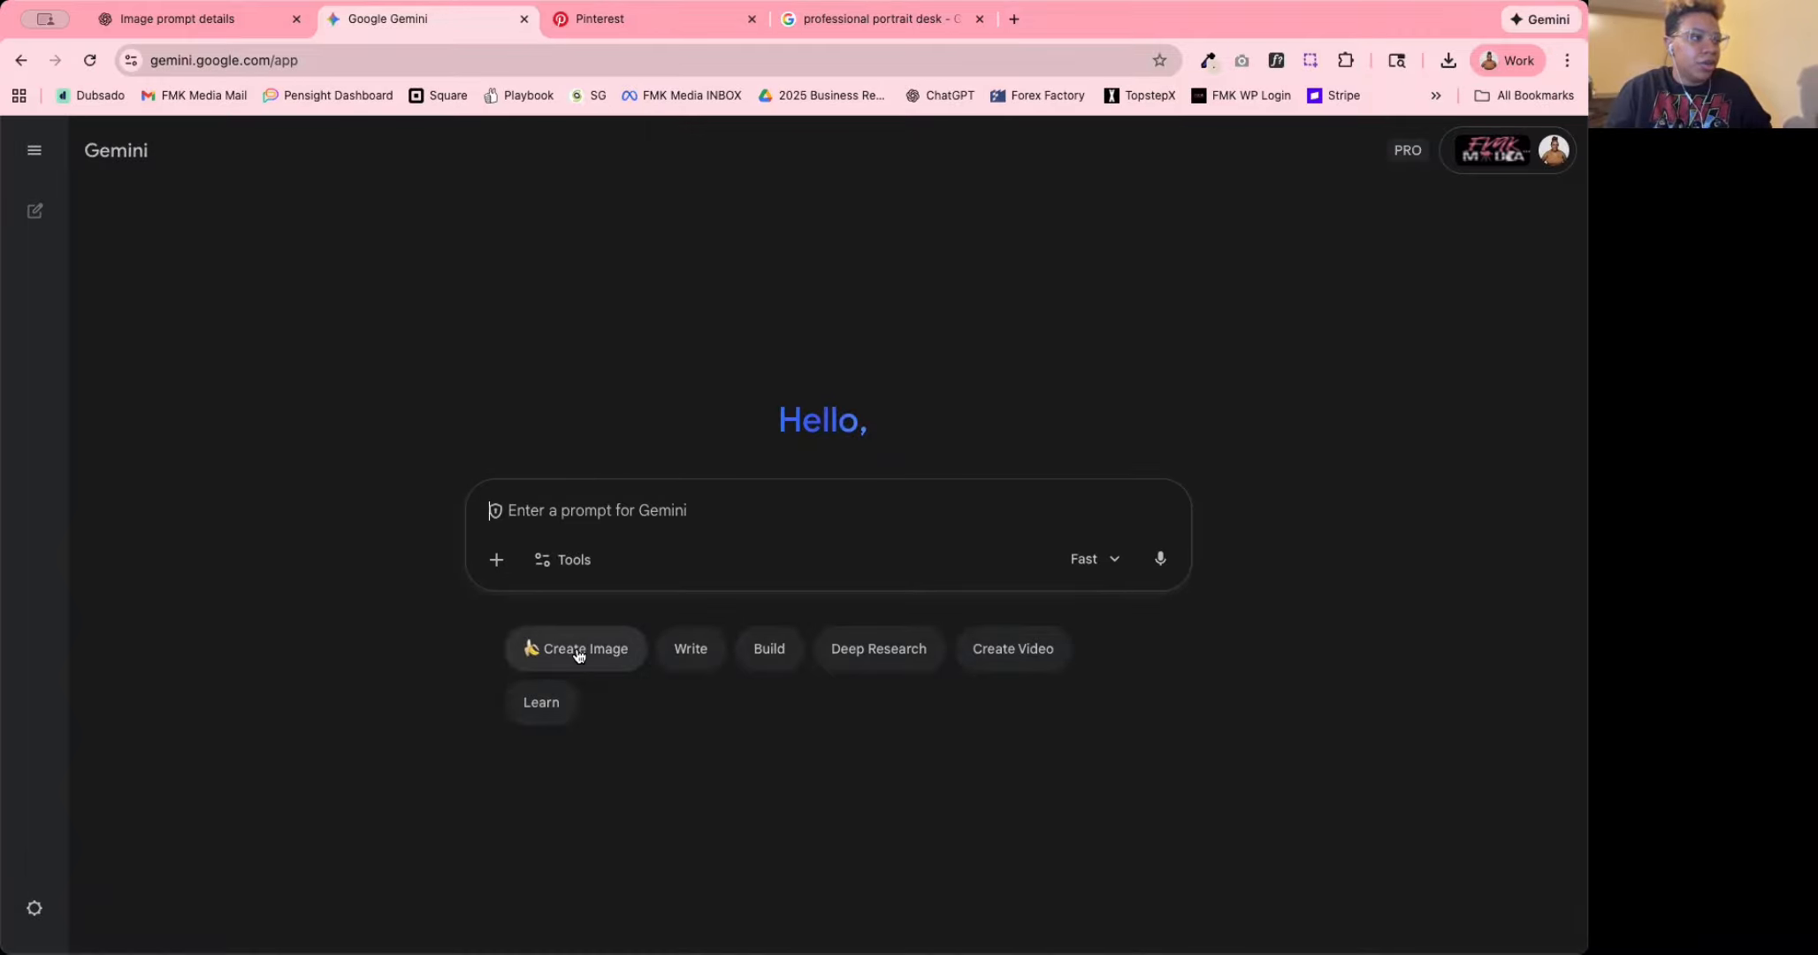
{"action": "left_click", "coordinate": [580, 571]}
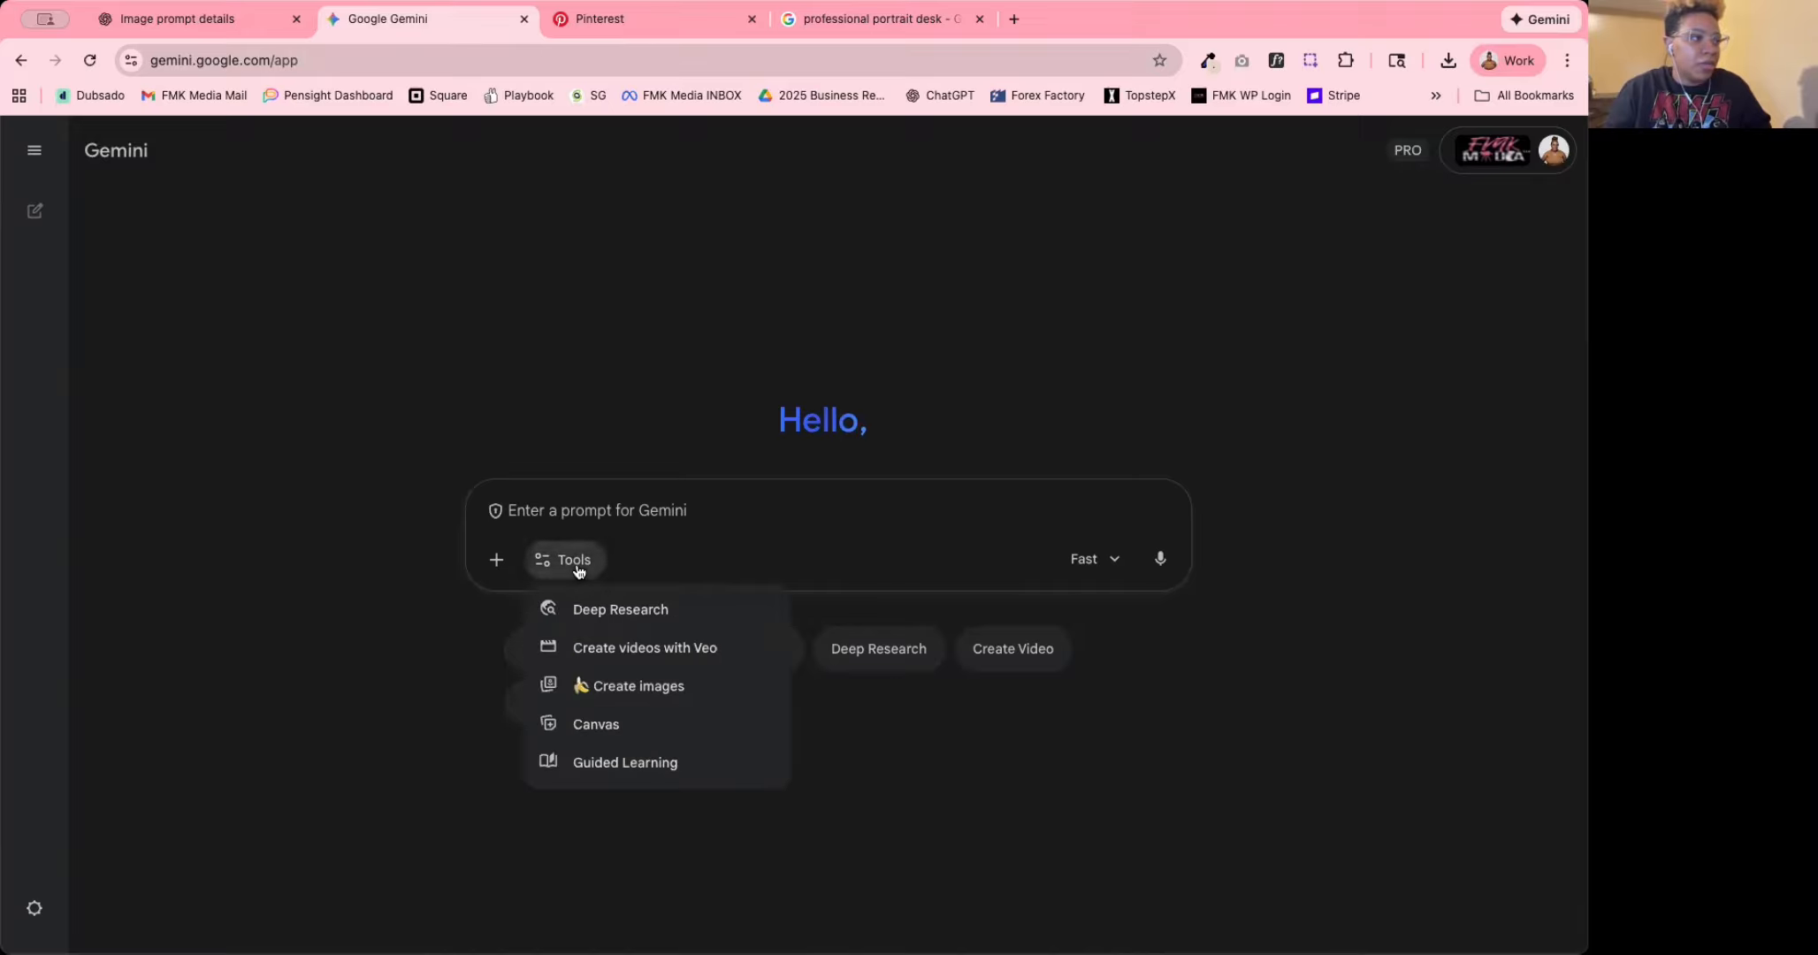
{"action": "left_click", "coordinate": [650, 690]}
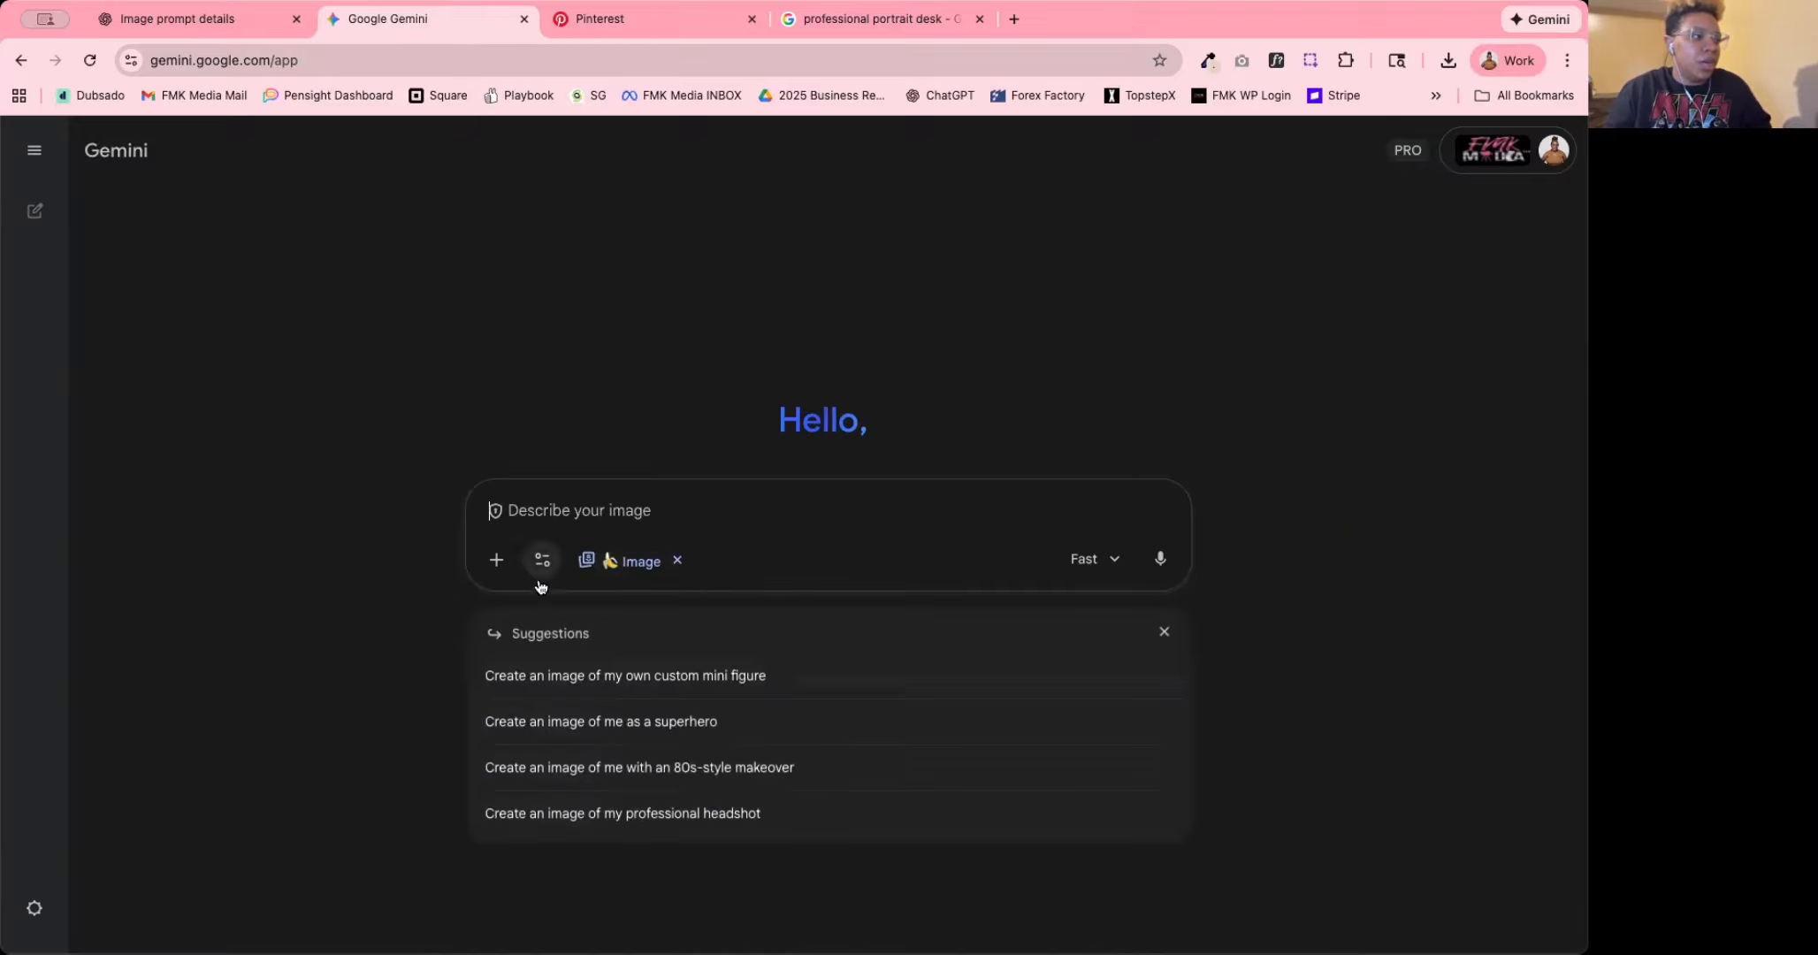
Upload the selfie in the blue jacket from the computer as the reference photo.
{"action": "left_click", "coordinate": [498, 564]}
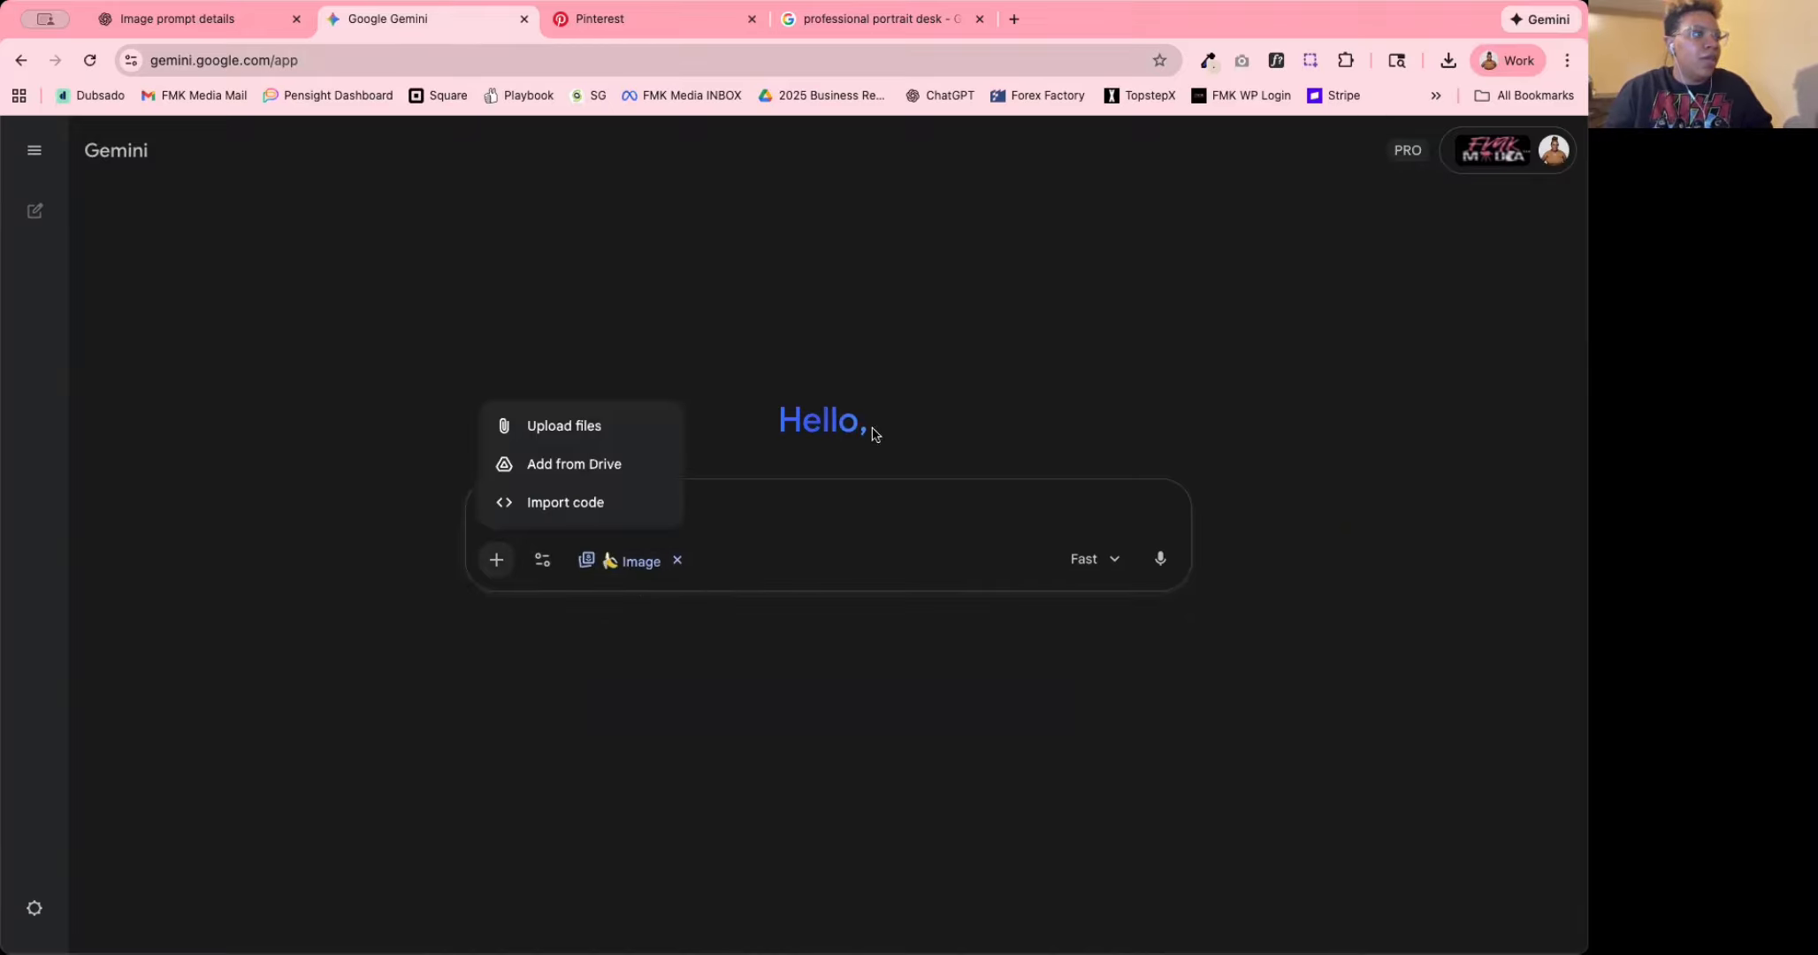
{"action": "left_click", "coordinate": [607, 426]}
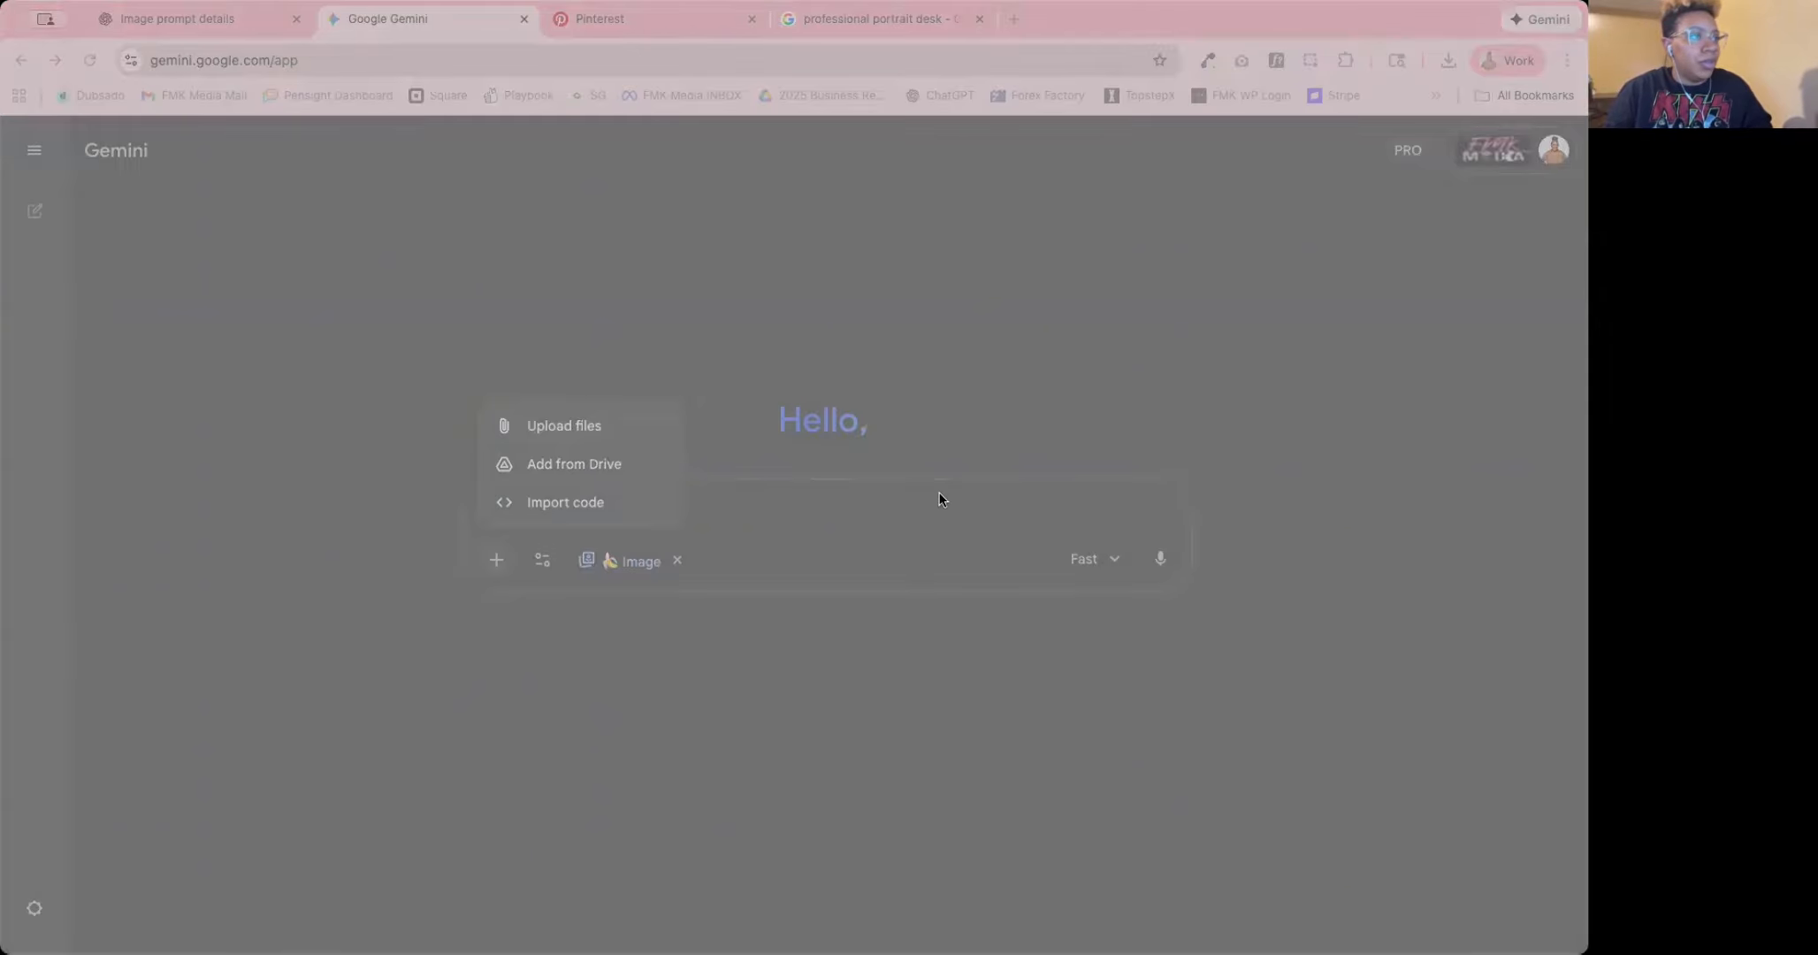
{"action": "double_click", "coordinate": [607, 231]}
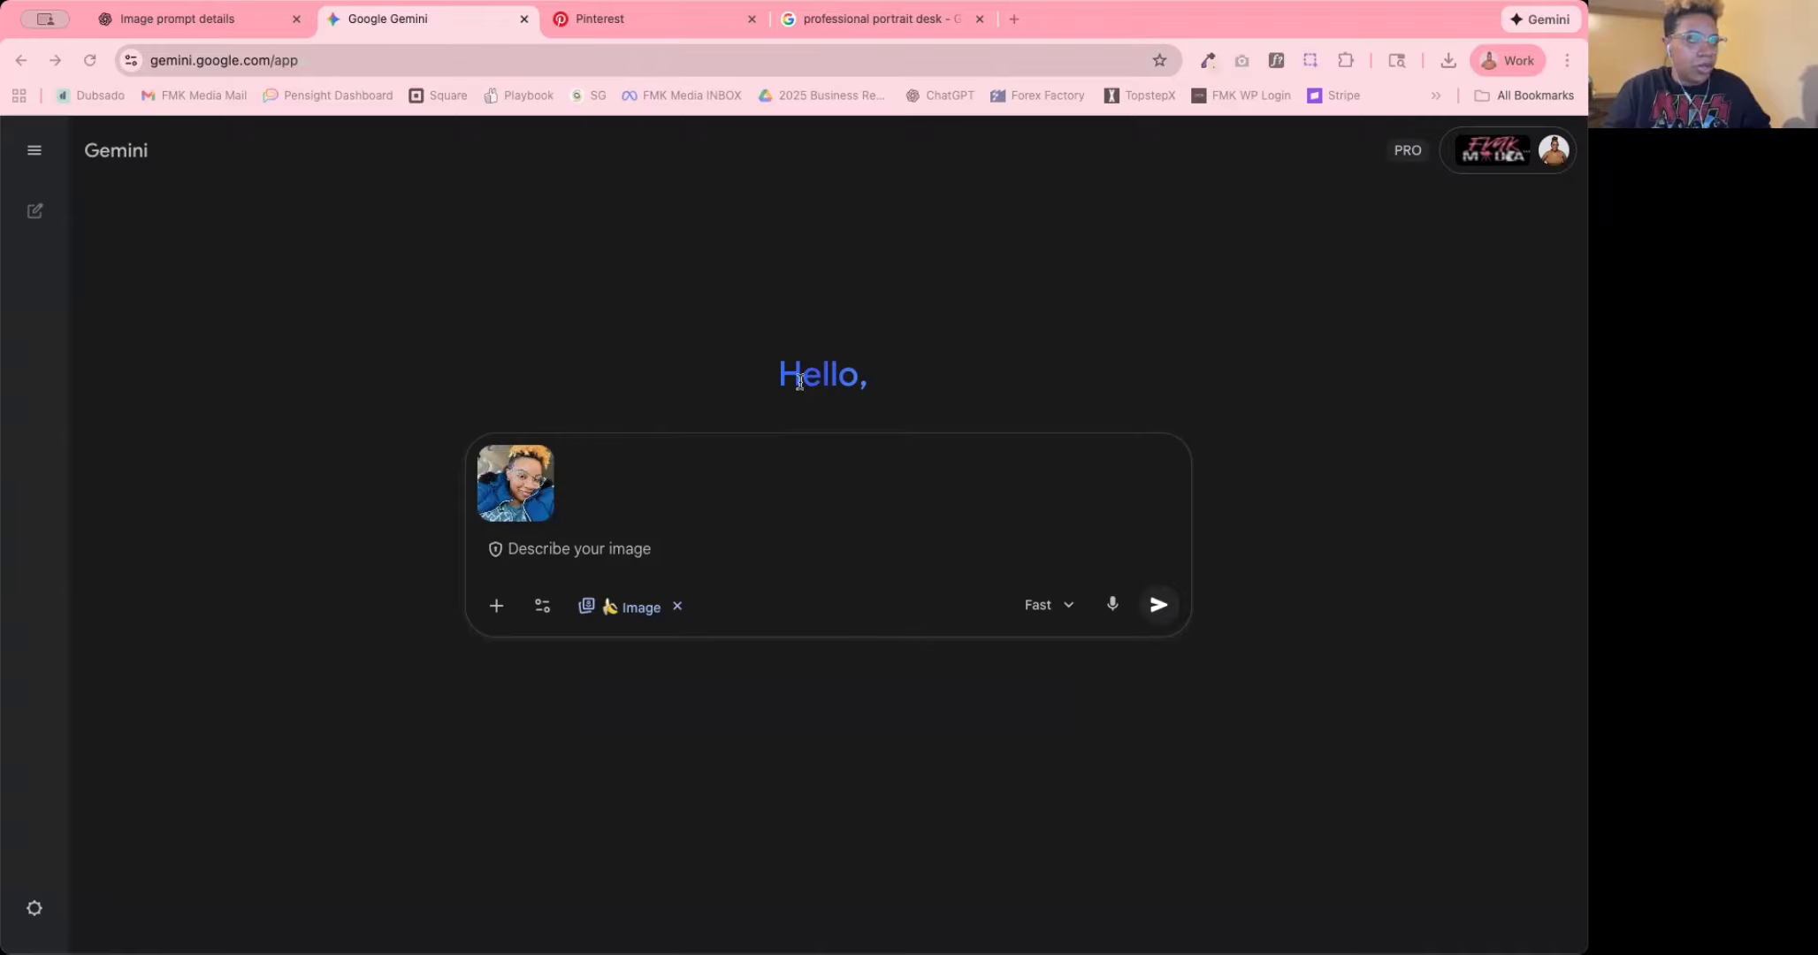
Write that the image must exactly resemble the reference photo's facial look and makeup, without changing facial features, skin tone, or hairstyle.
{"action": "left_click", "coordinate": [901, 462]}
{"action": "type", "text": "Create using the facial look and makeup from the photo I sent you. The image should exactly resemble the reference photo — keep my face accurate. Do not change any facial features, skin tone, or hairstyle."}
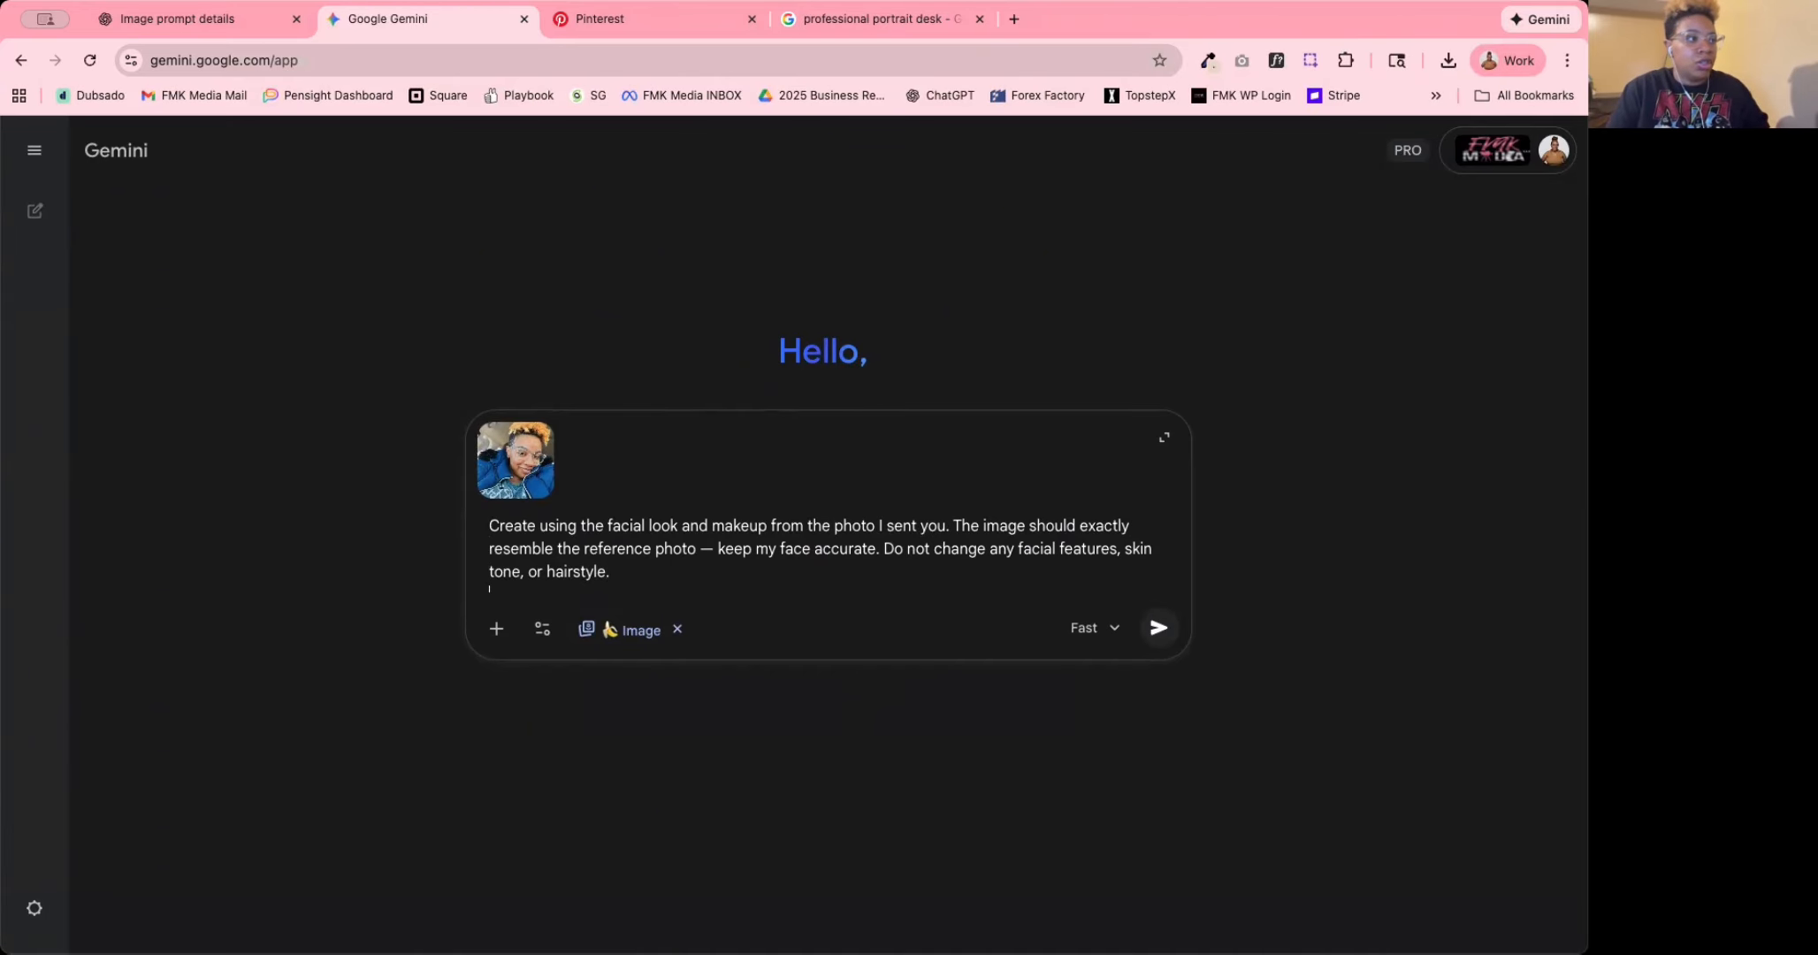
Add a separate paragraph: "Camera setup: Canon EOS R5, 85mm f/1.8 lens, aperture f/2.0, ISO 100, shutter speed 1/160, 8K resolution.".
{"action": "key", "text": "shift+Return"}
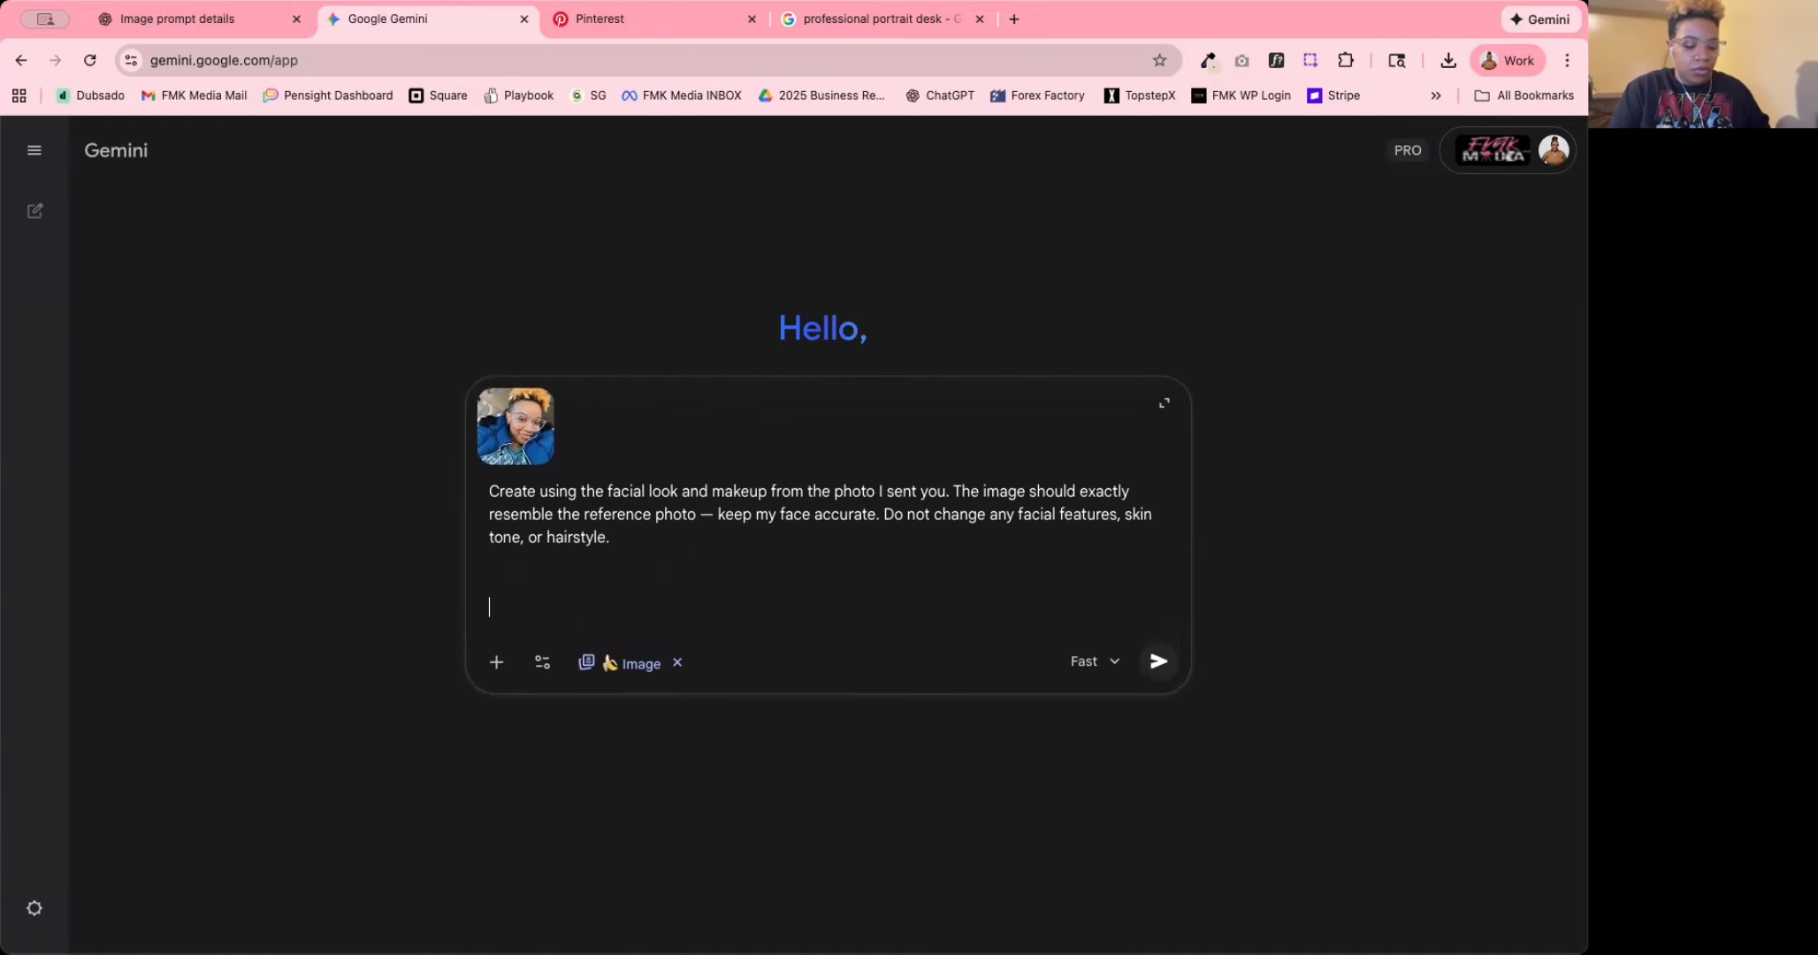
{"action": "type", "text": "Camera setup: Canon EOS R5, 85mm f/1.8 lens, aperture f/2.0, ISO 100, shutter speed 1/160, 8K resolution."}
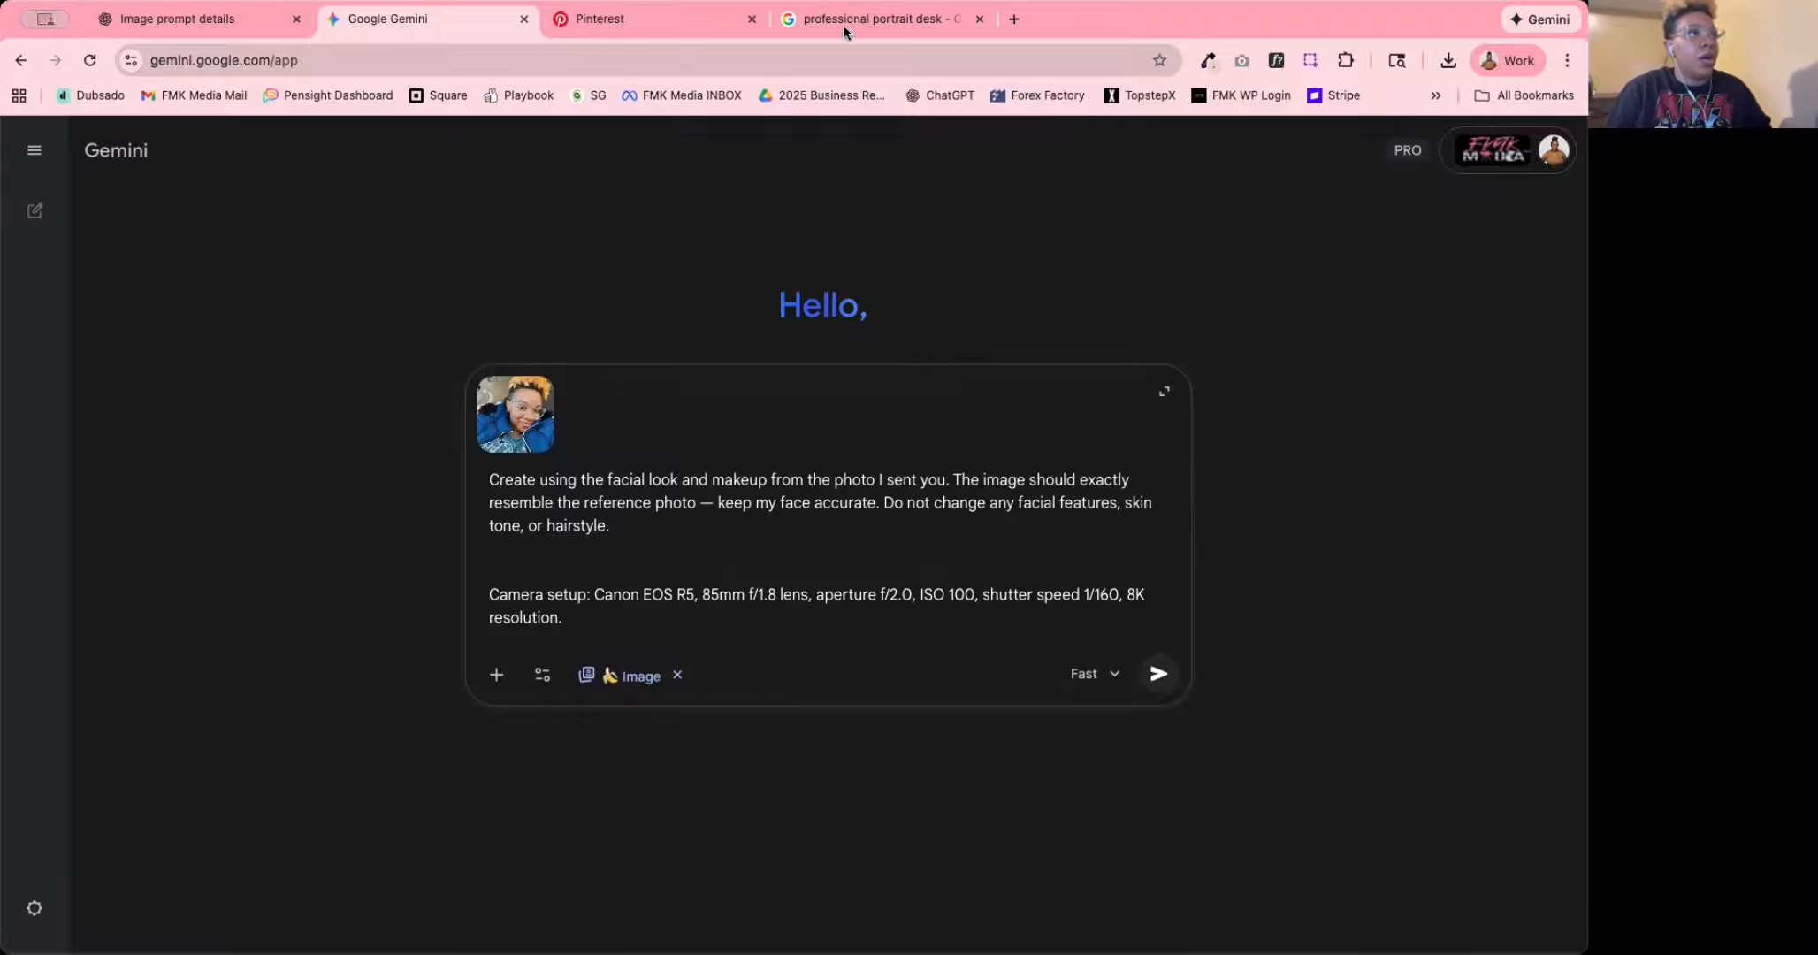
Copy the three-paragraph image prompt from ChatGPT and paste it into the Gemini prompt between the face instructions and the camera setup.
{"action": "left_click", "coordinate": [196, 20]}
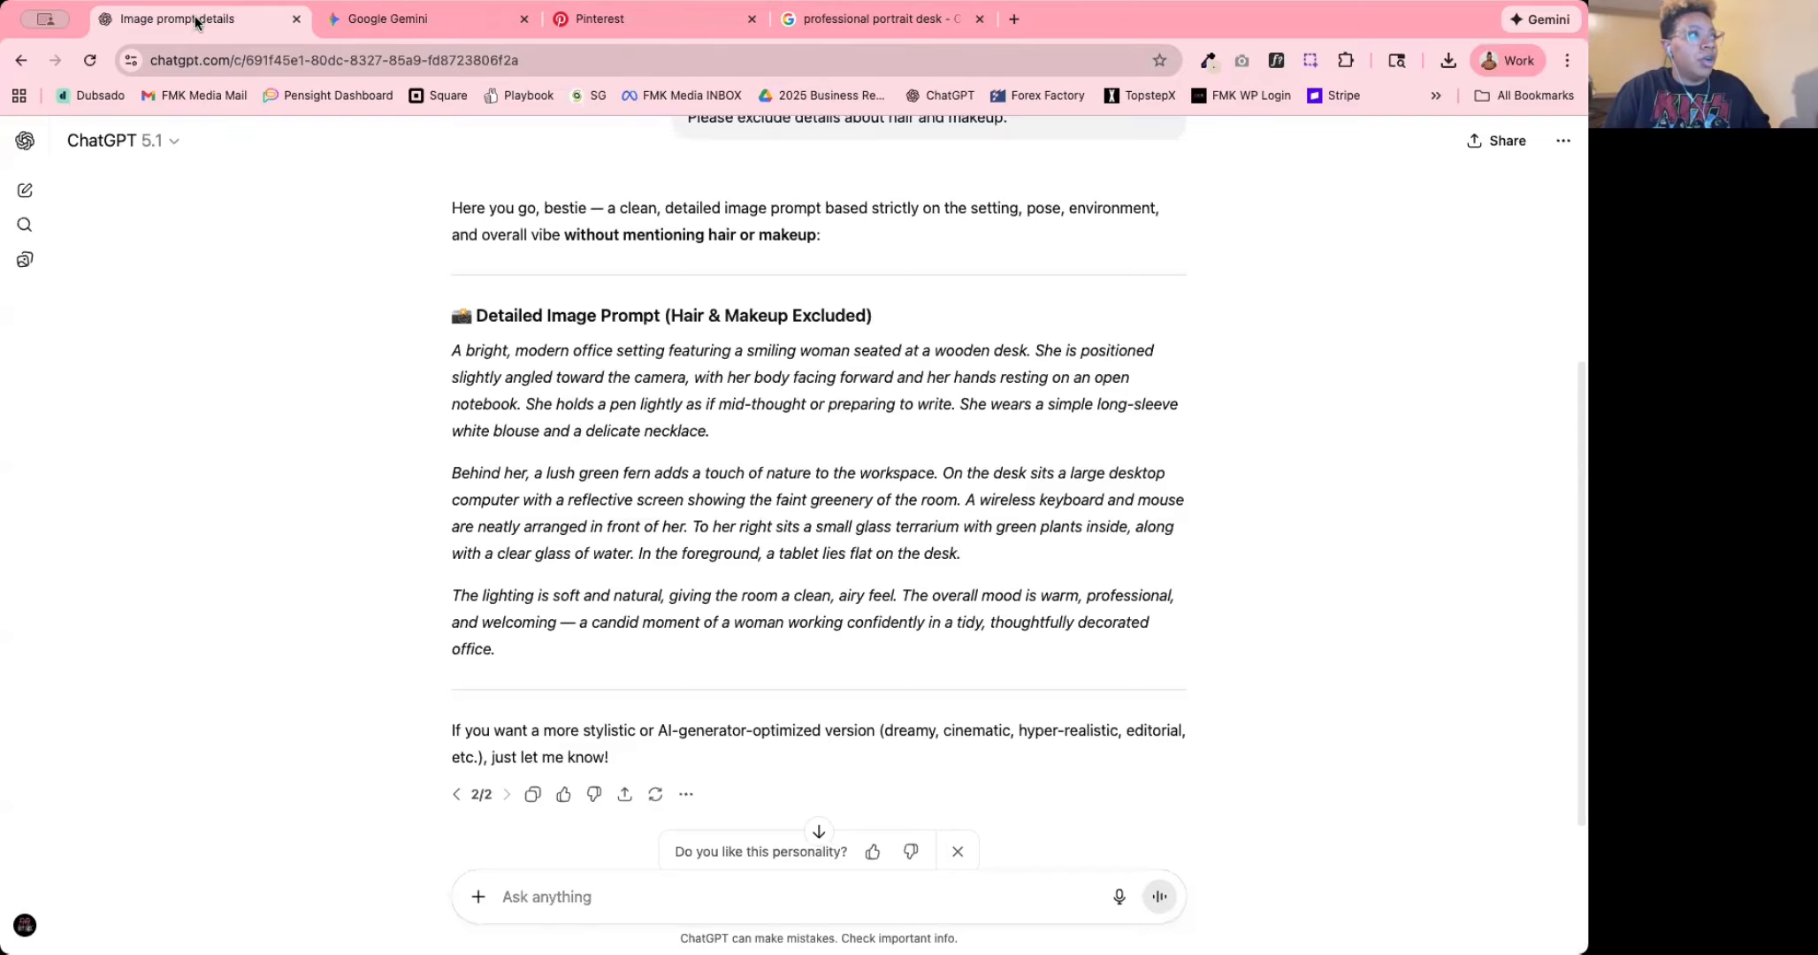
{"action": "left_click_drag", "start_coordinate": [449, 347], "coordinate": [587, 652]}
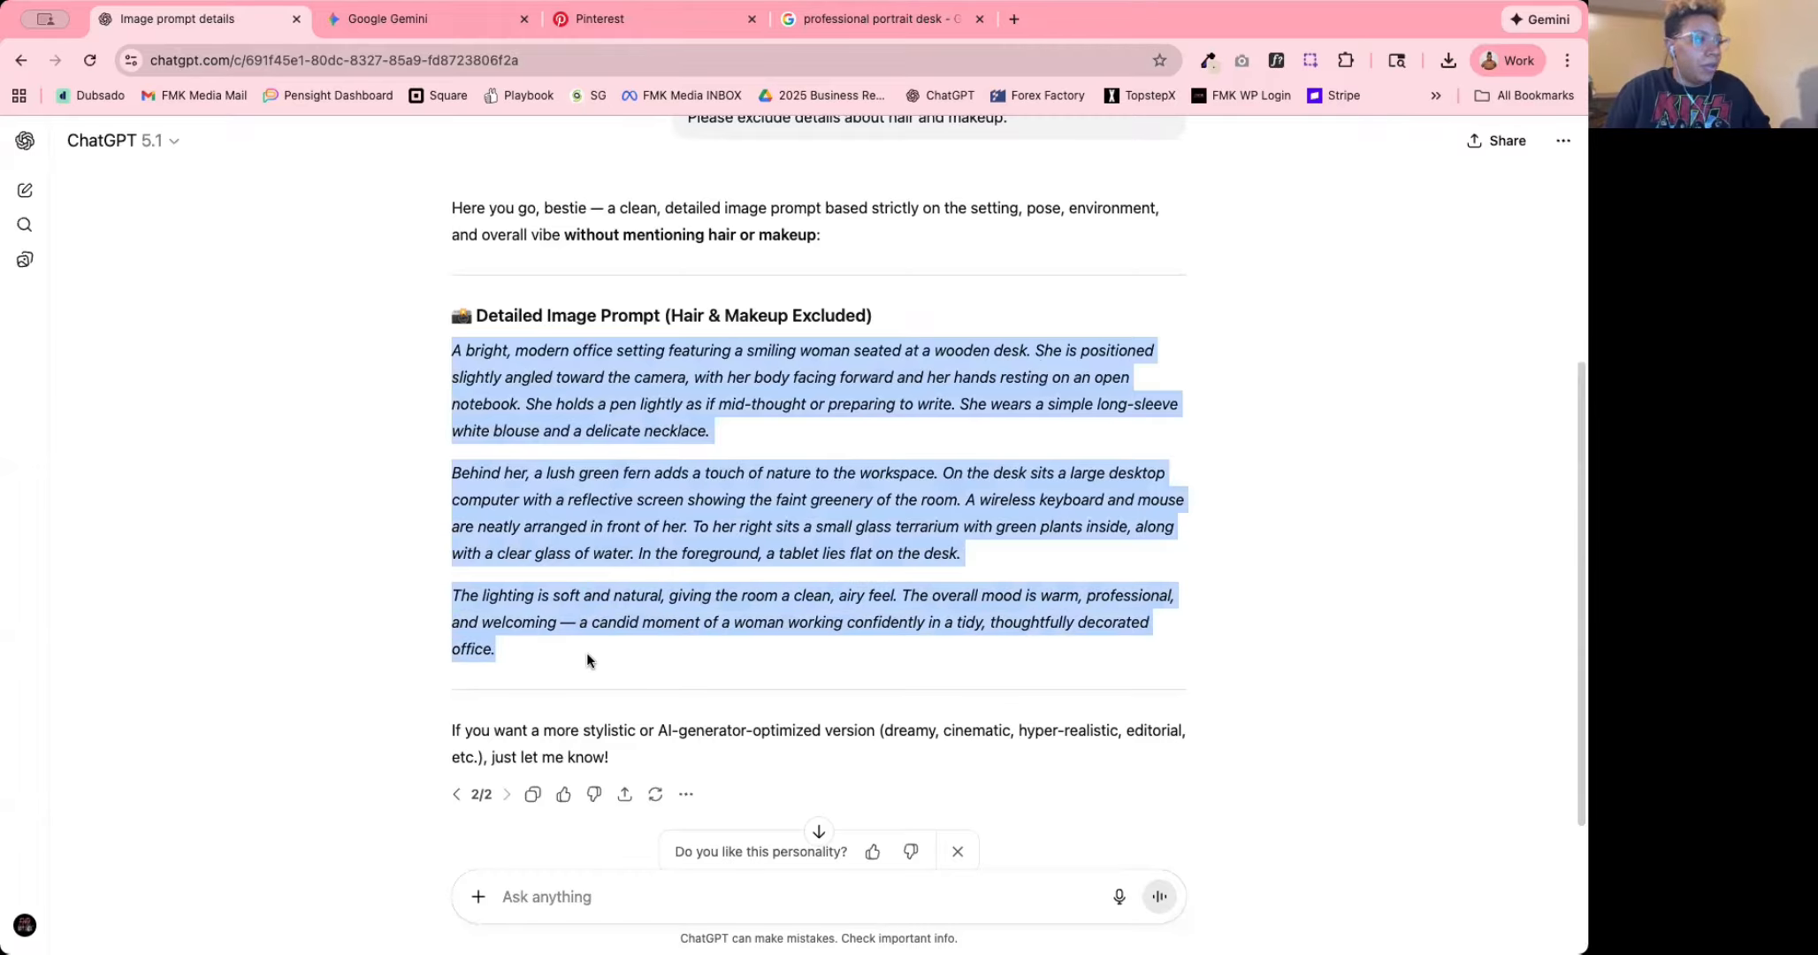
{"action": "left_click", "coordinate": [445, 19]}
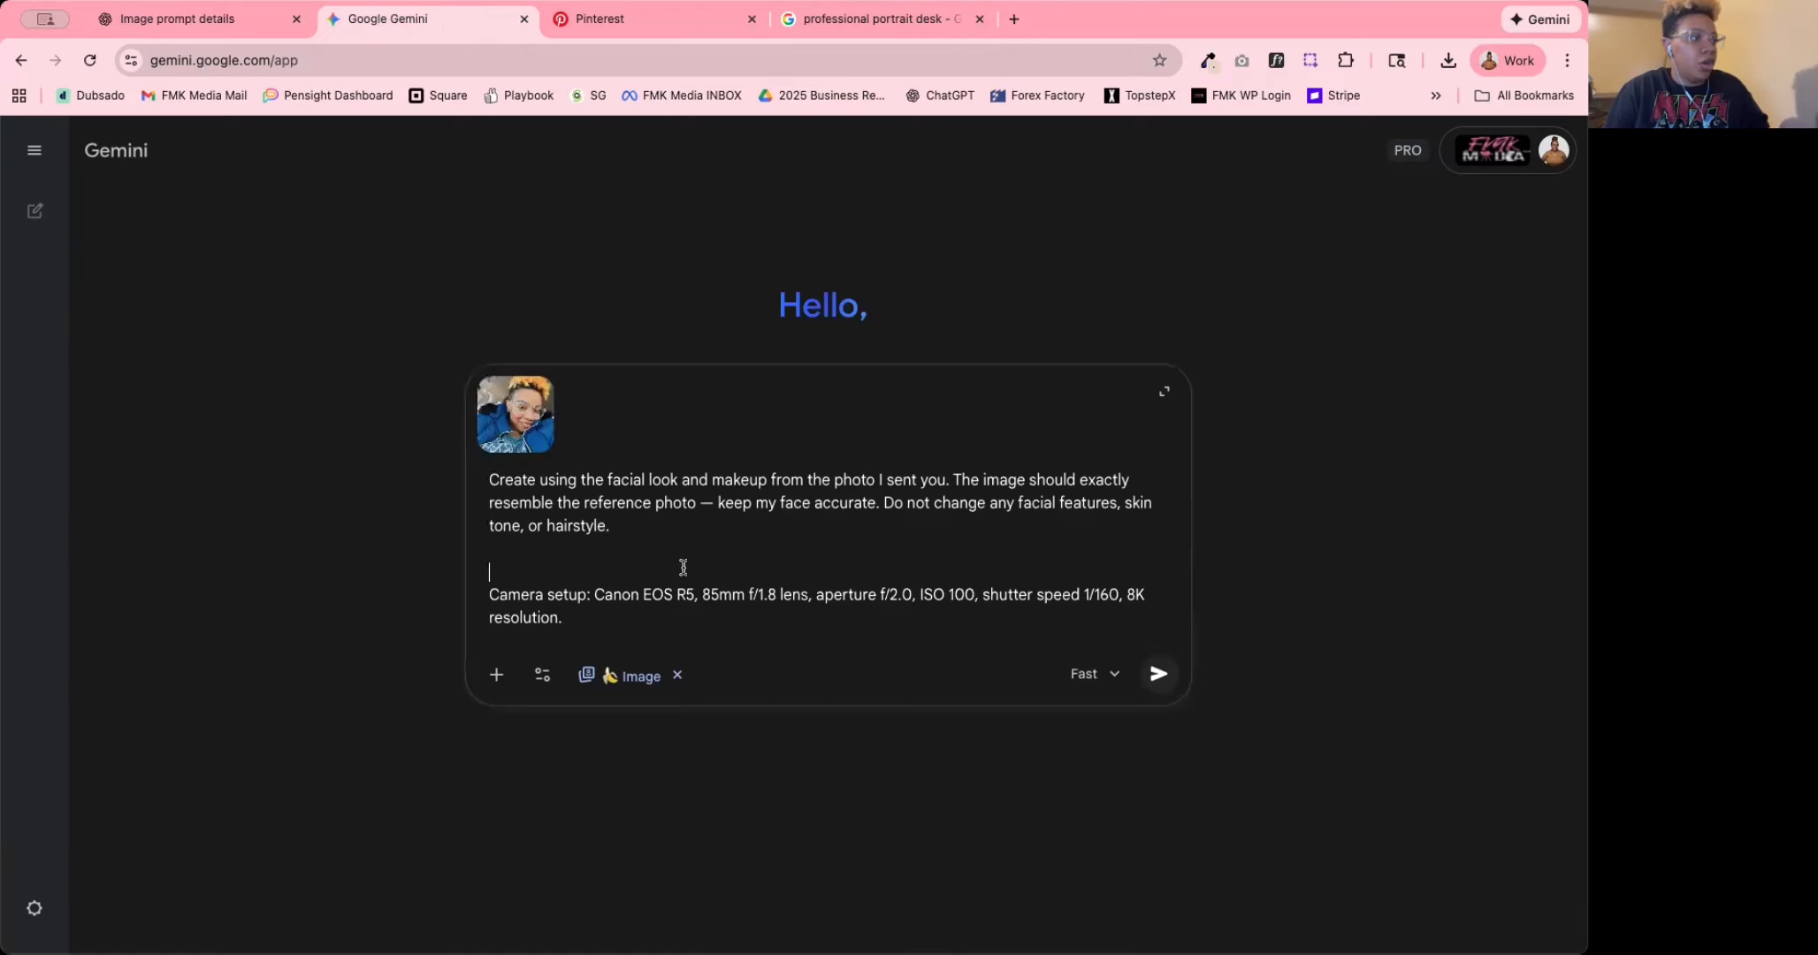
{"action": "left_click", "coordinate": [531, 556]}
{"action": "key", "text": "Return"}
{"action": "key", "text": "super+v"}
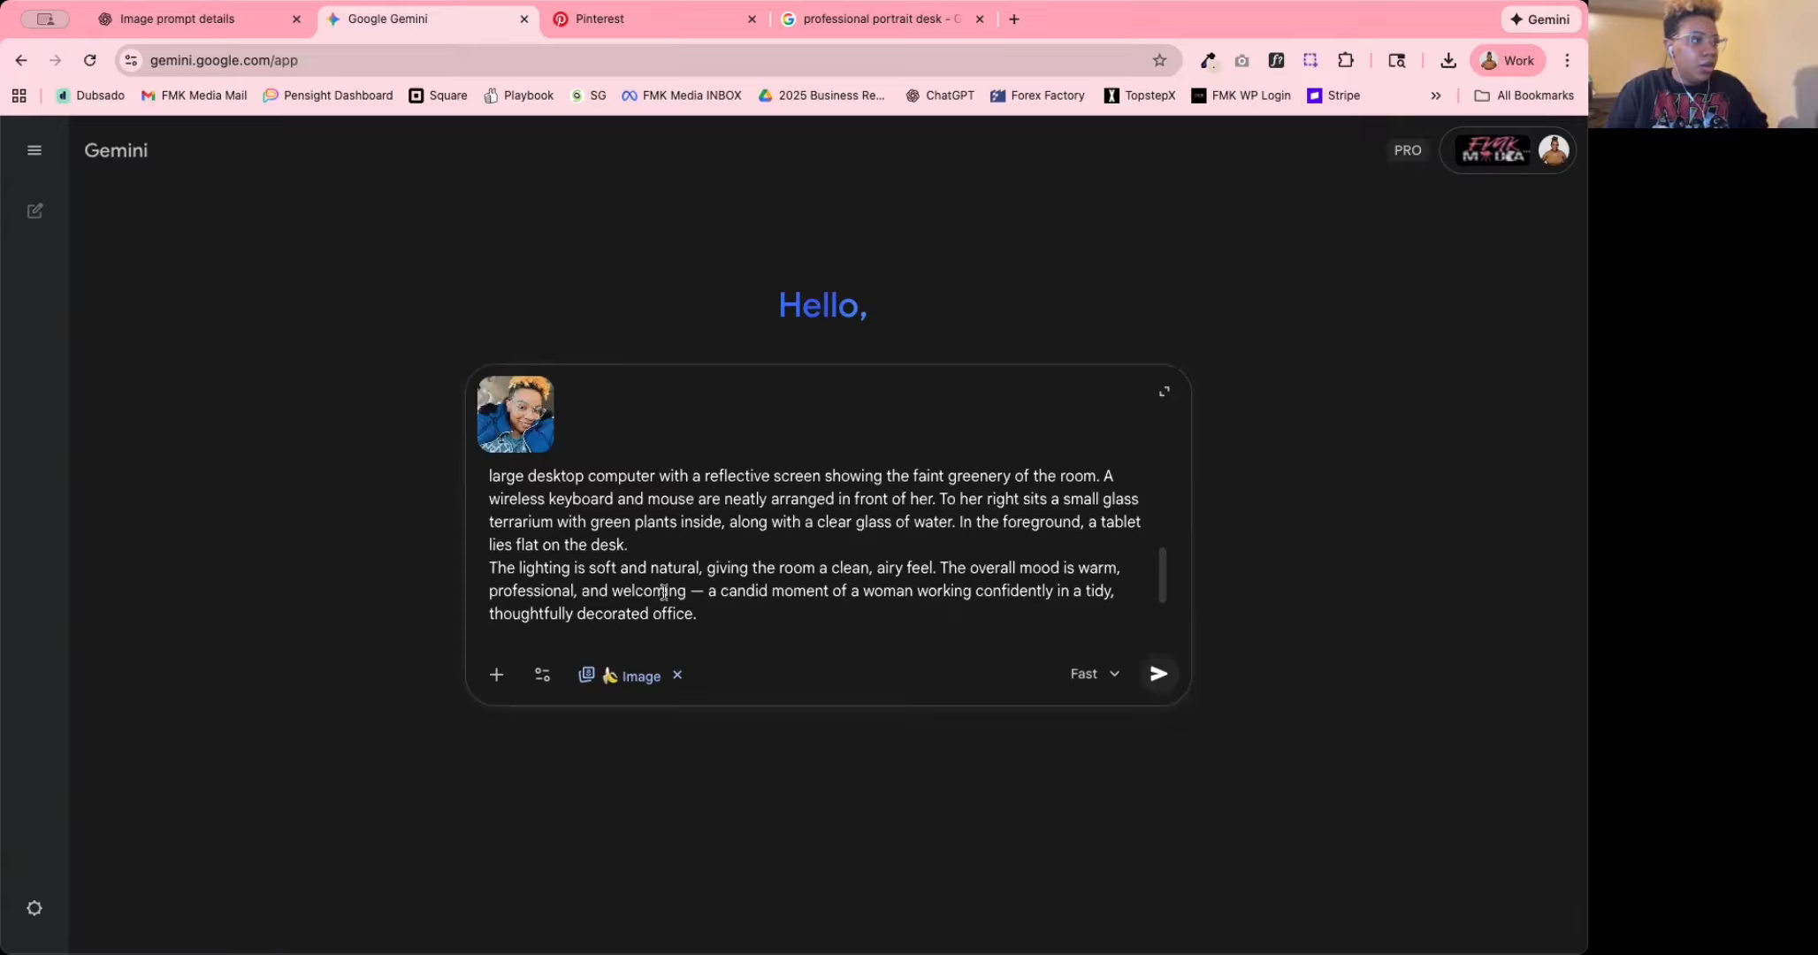
Check the pasted description and insert a blank line between the office-setting paragraph and the paragraph starting "Behind her".
{"action": "scroll", "coordinate": [681, 592], "scroll_direction": "down", "scroll_amount": 2}
{"action": "scroll", "coordinate": [693, 592], "scroll_direction": "up", "scroll_amount": 4}
{"action": "scroll", "coordinate": [692, 593], "scroll_direction": "up", "scroll_amount": 3}
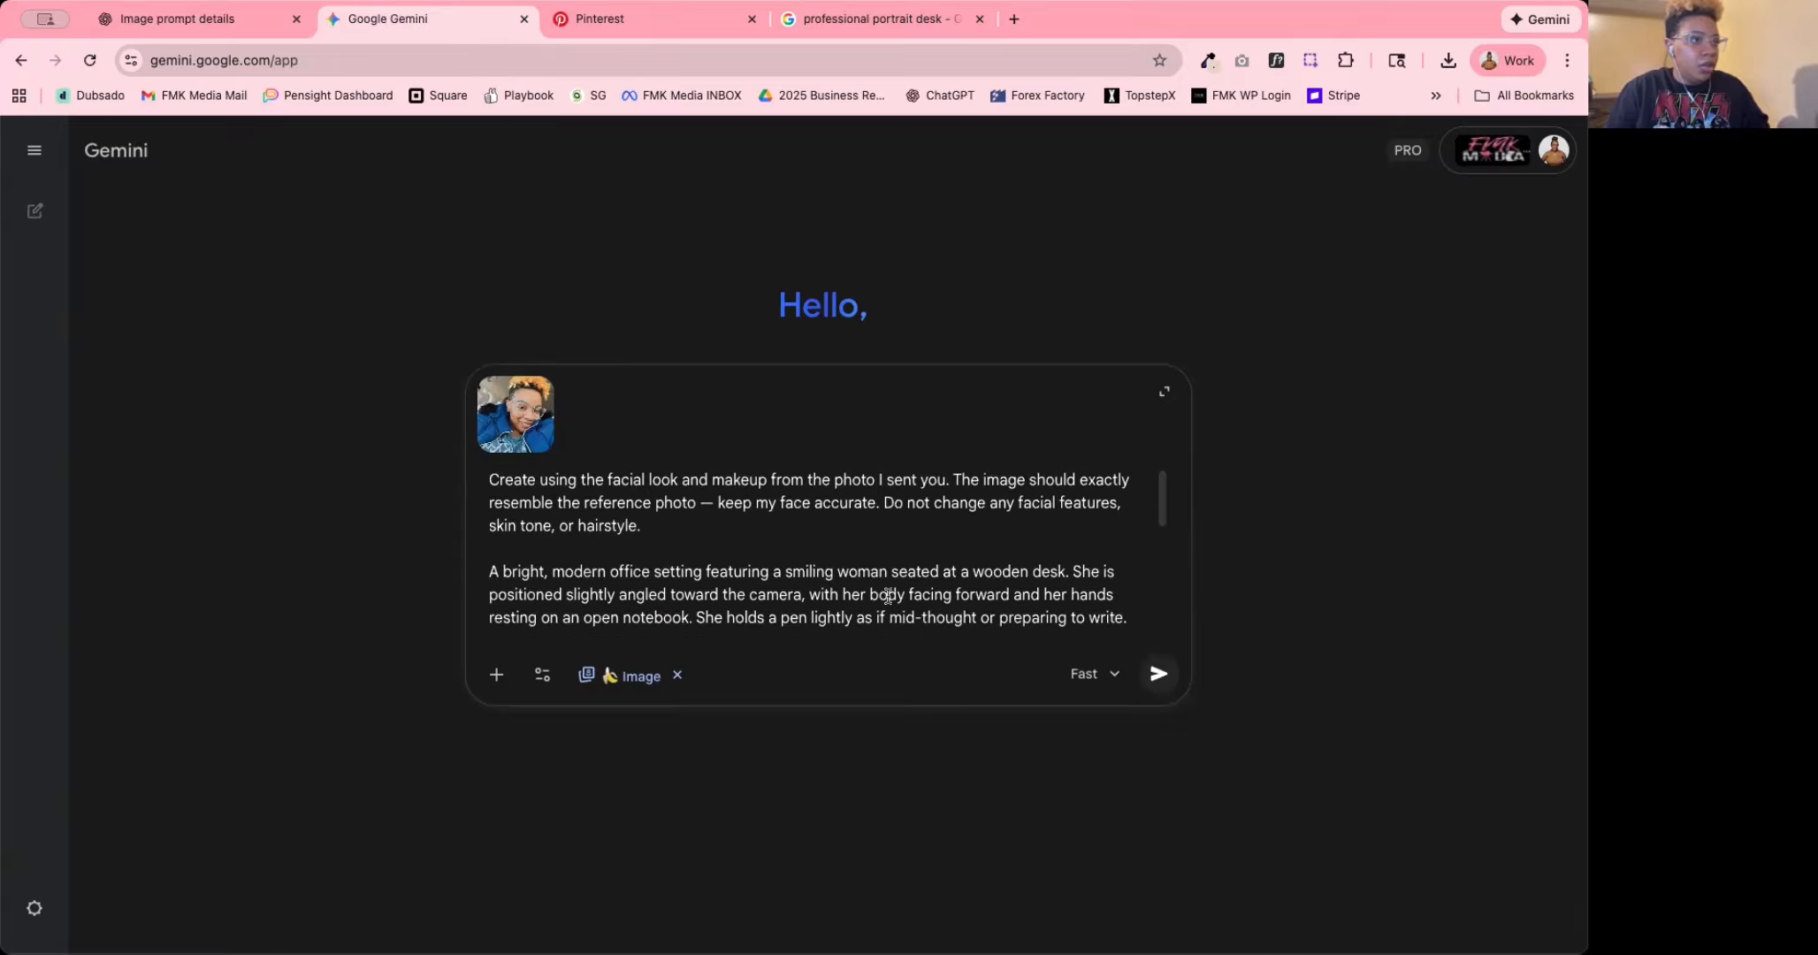
{"action": "scroll", "coordinate": [888, 594], "scroll_direction": "down", "scroll_amount": 2}
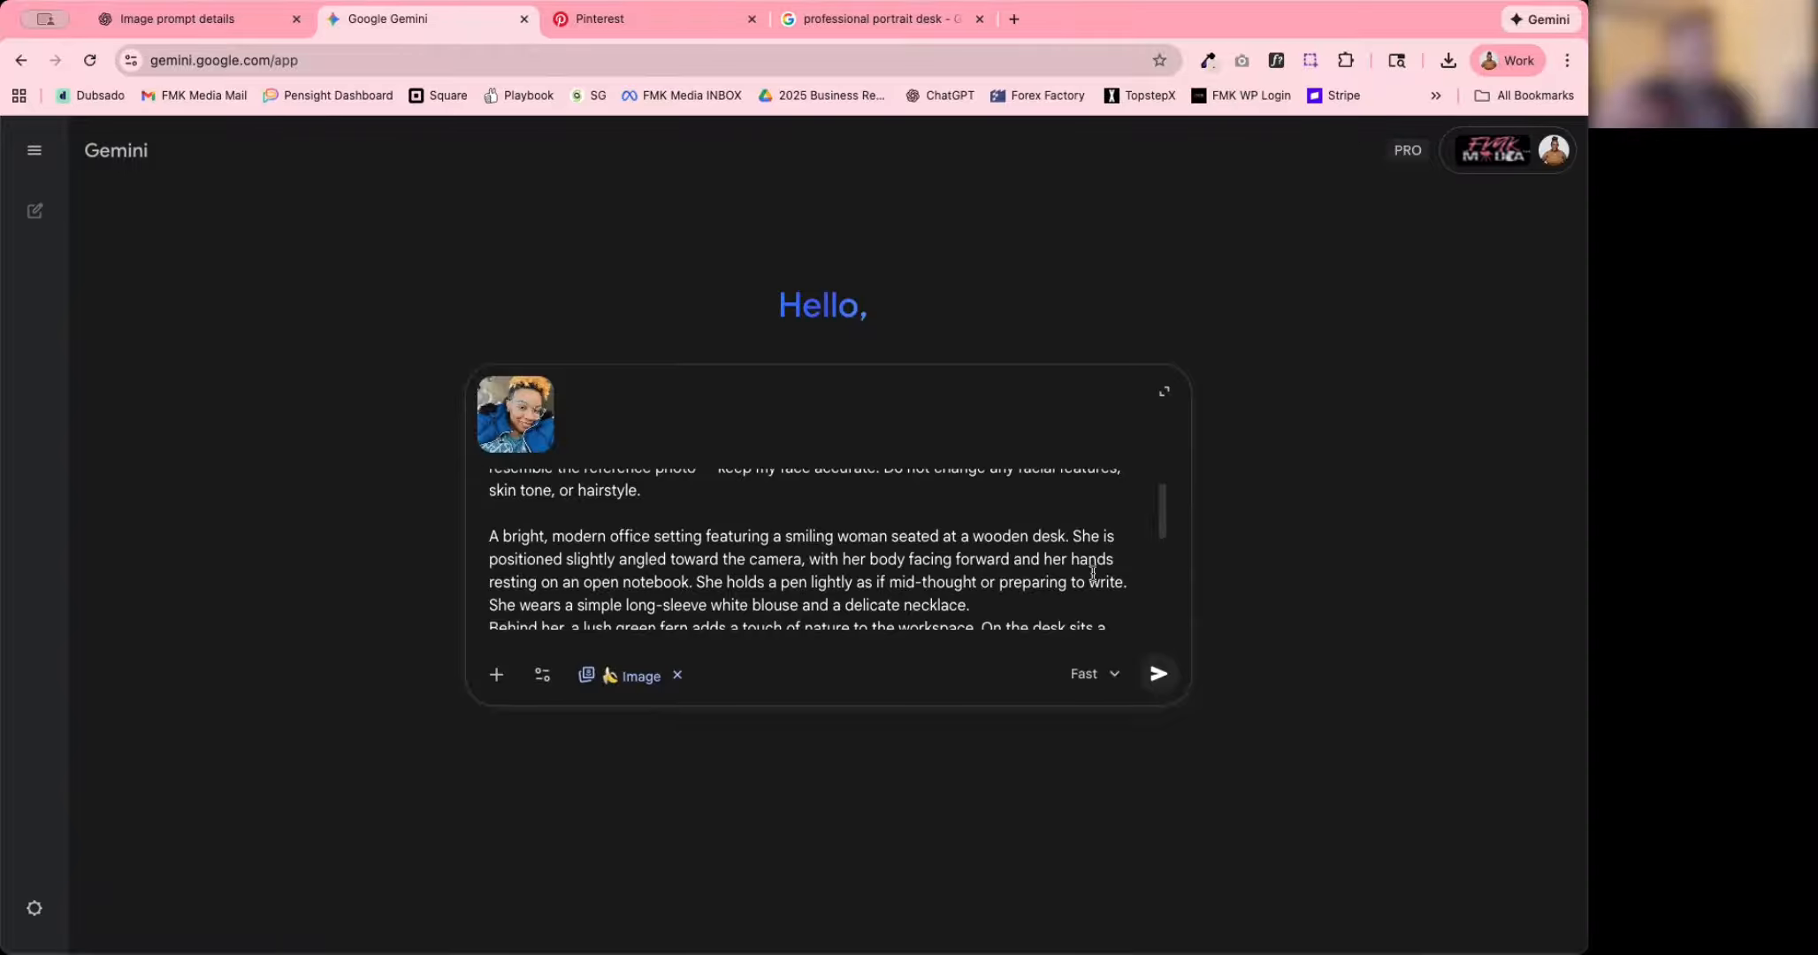
{"action": "scroll", "coordinate": [1110, 567], "scroll_direction": "down", "scroll_amount": 2}
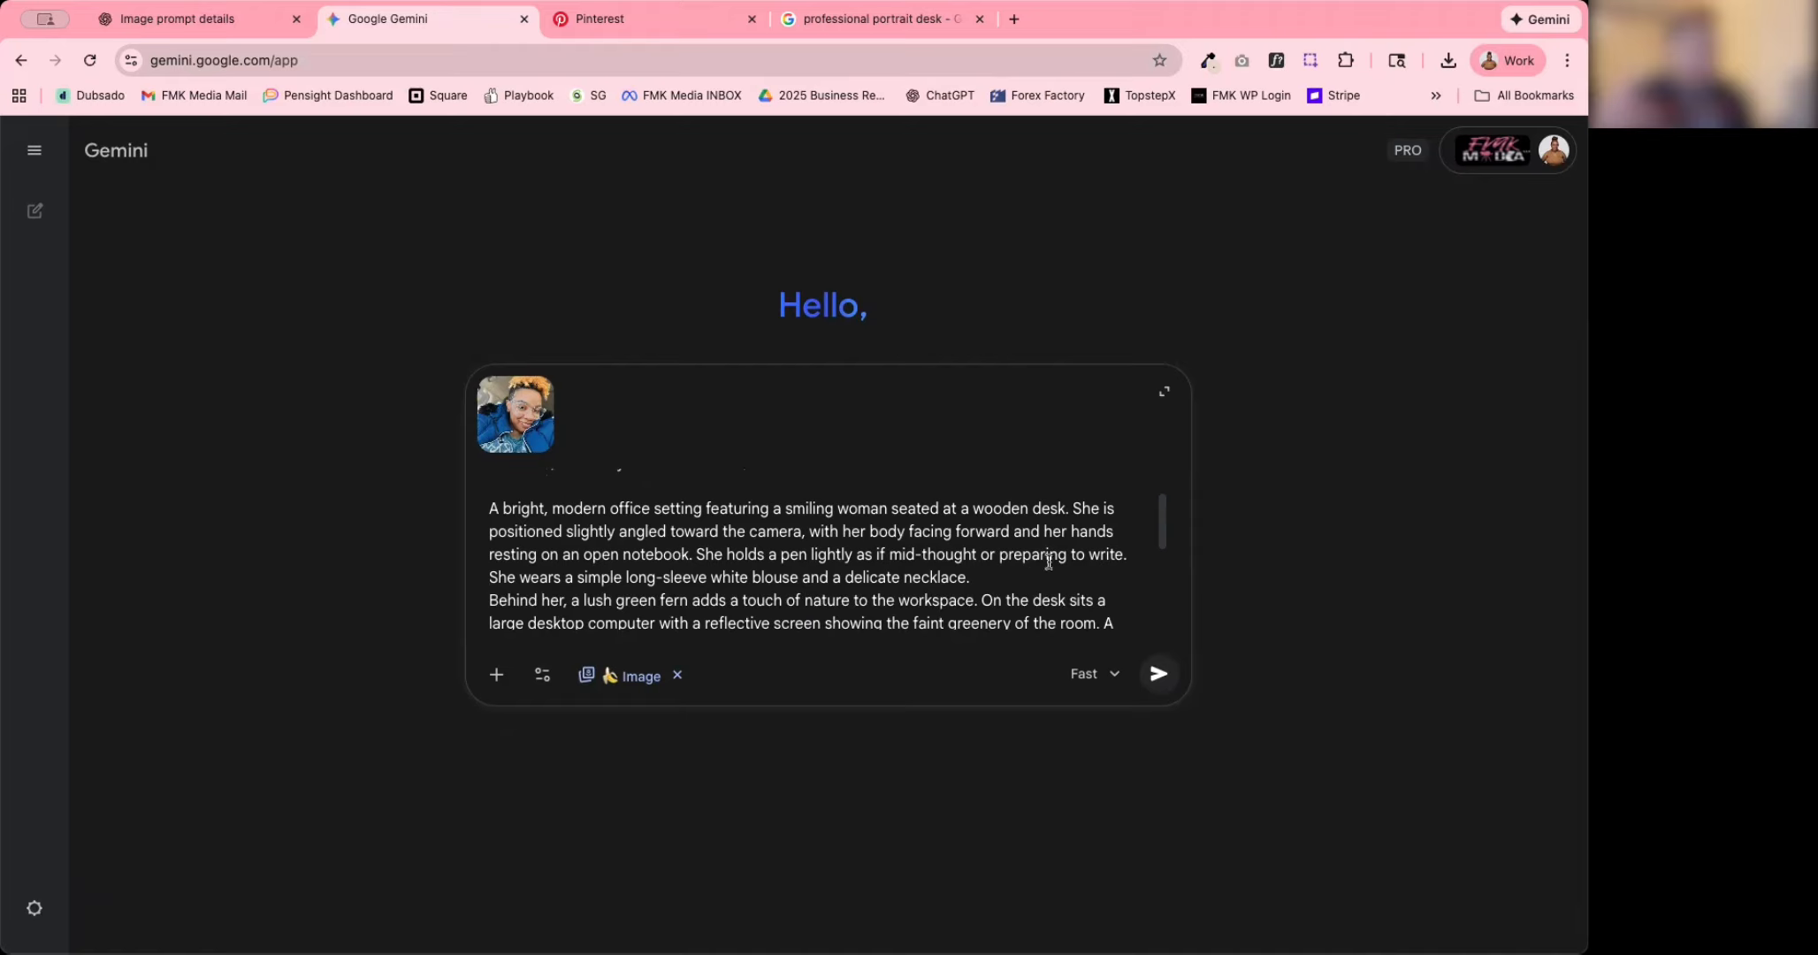
{"action": "scroll", "coordinate": [661, 581], "scroll_direction": "down", "scroll_amount": 2}
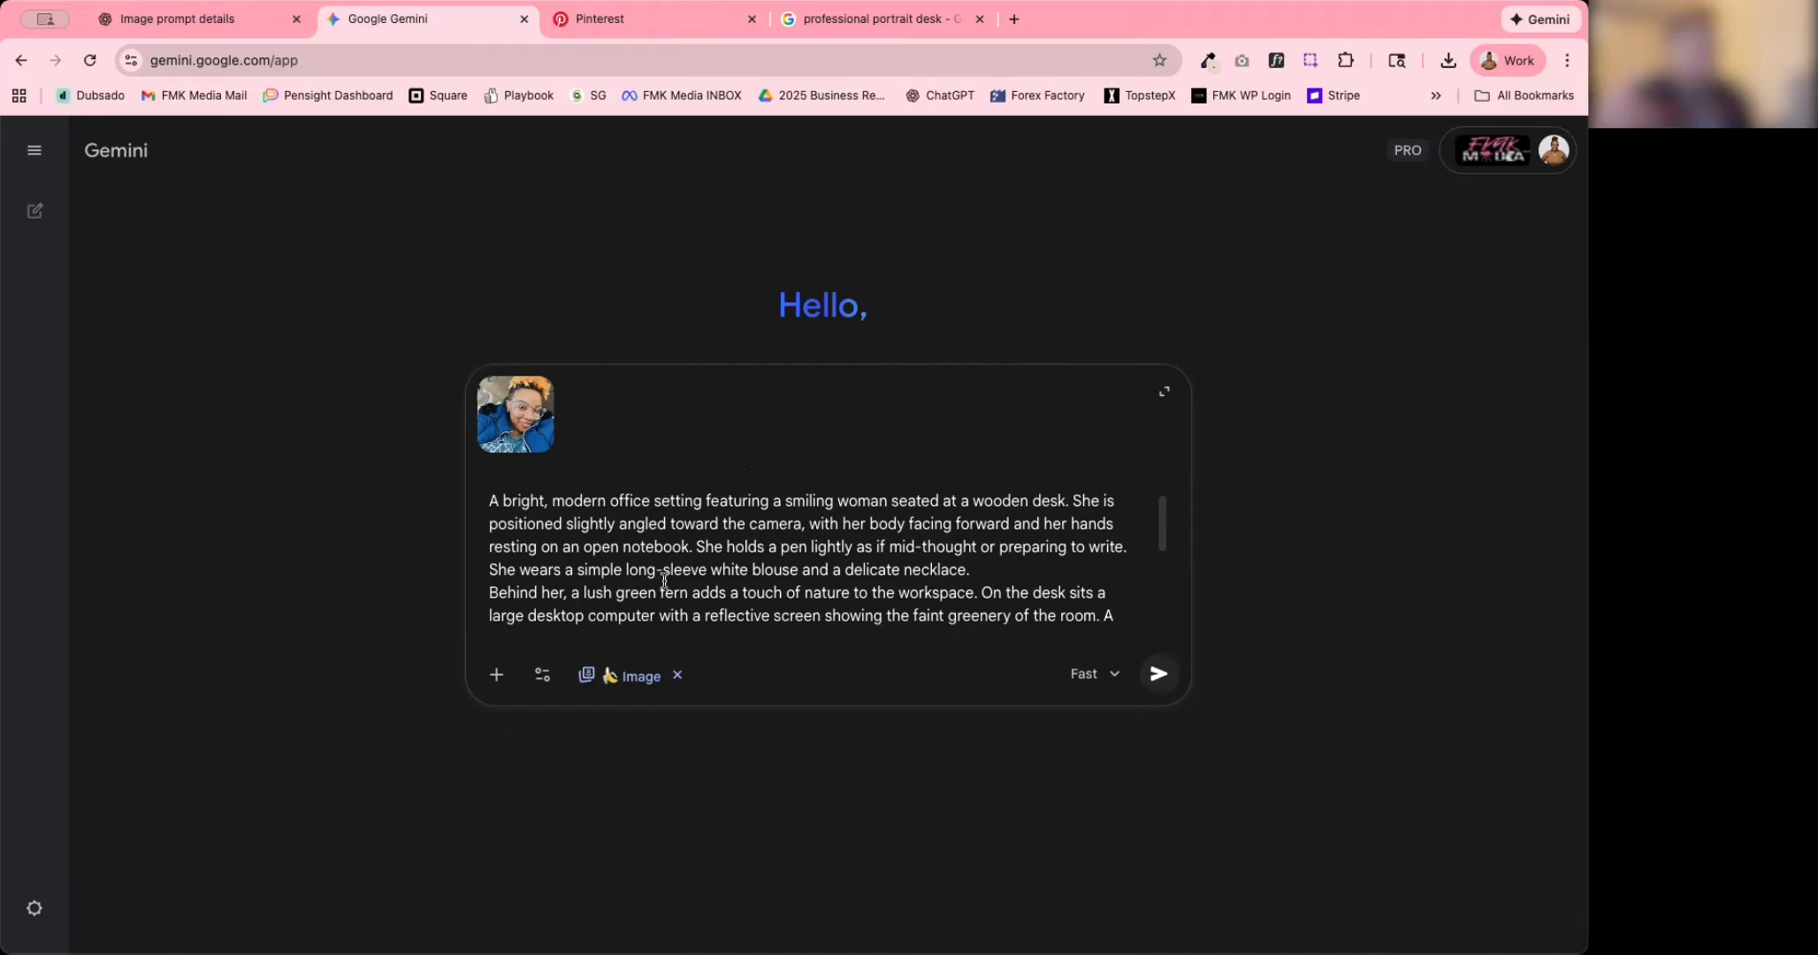
{"action": "left_click", "coordinate": [1063, 554]}
{"action": "key", "text": "shift+Return"}
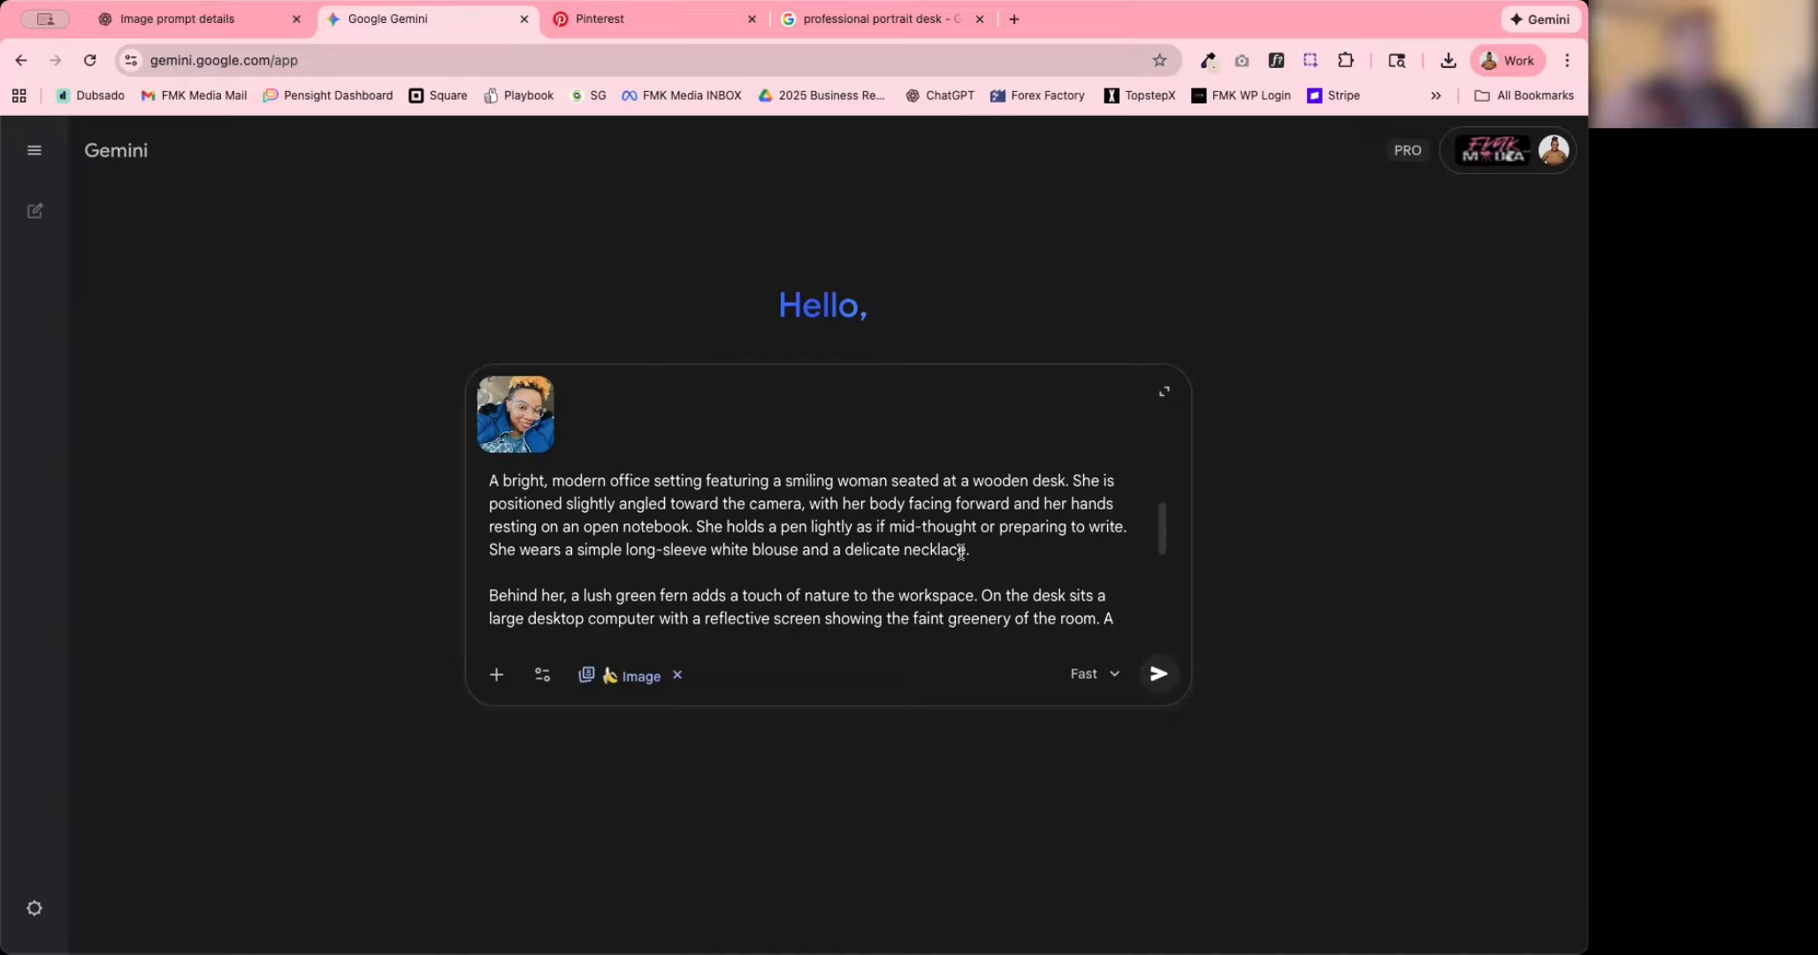
Change the blouse colour to "soft pink" and the computer on the desk to "iMac" in the prompt.
{"action": "left_click_drag", "start_coordinate": [748, 550], "coordinate": [713, 541]}
{"action": "type", "text": "soft pink"}
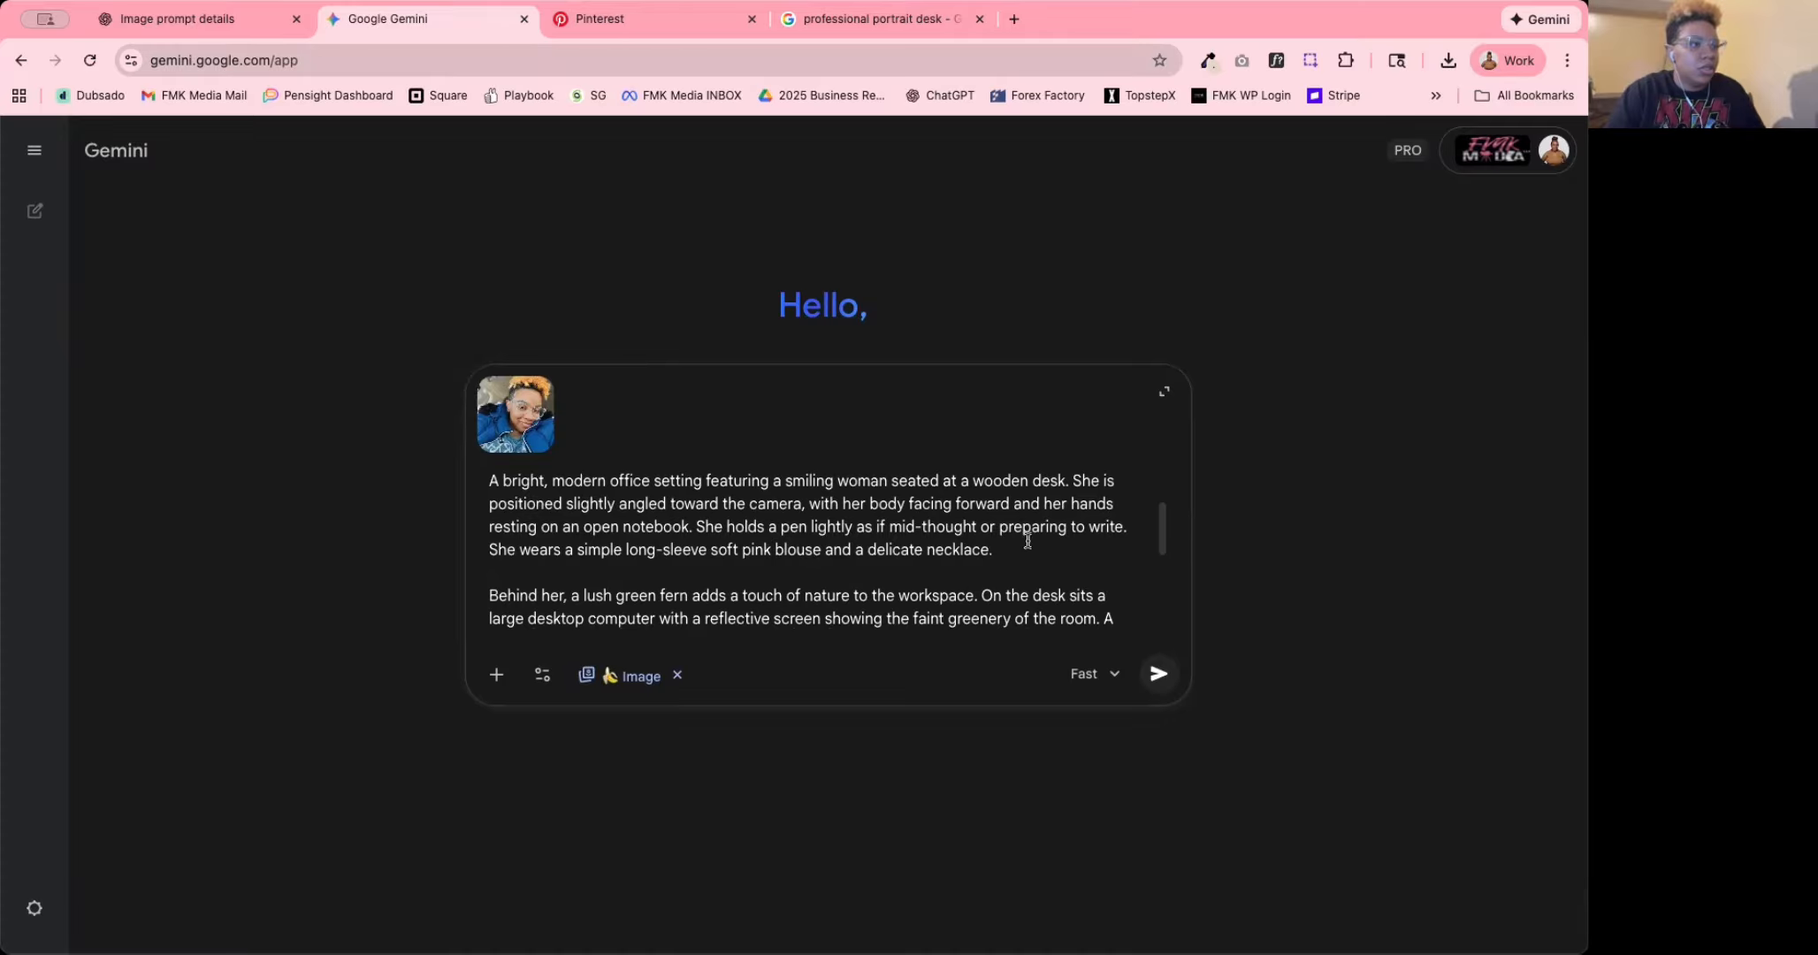
{"action": "scroll", "coordinate": [997, 575], "scroll_direction": "down", "scroll_amount": 3}
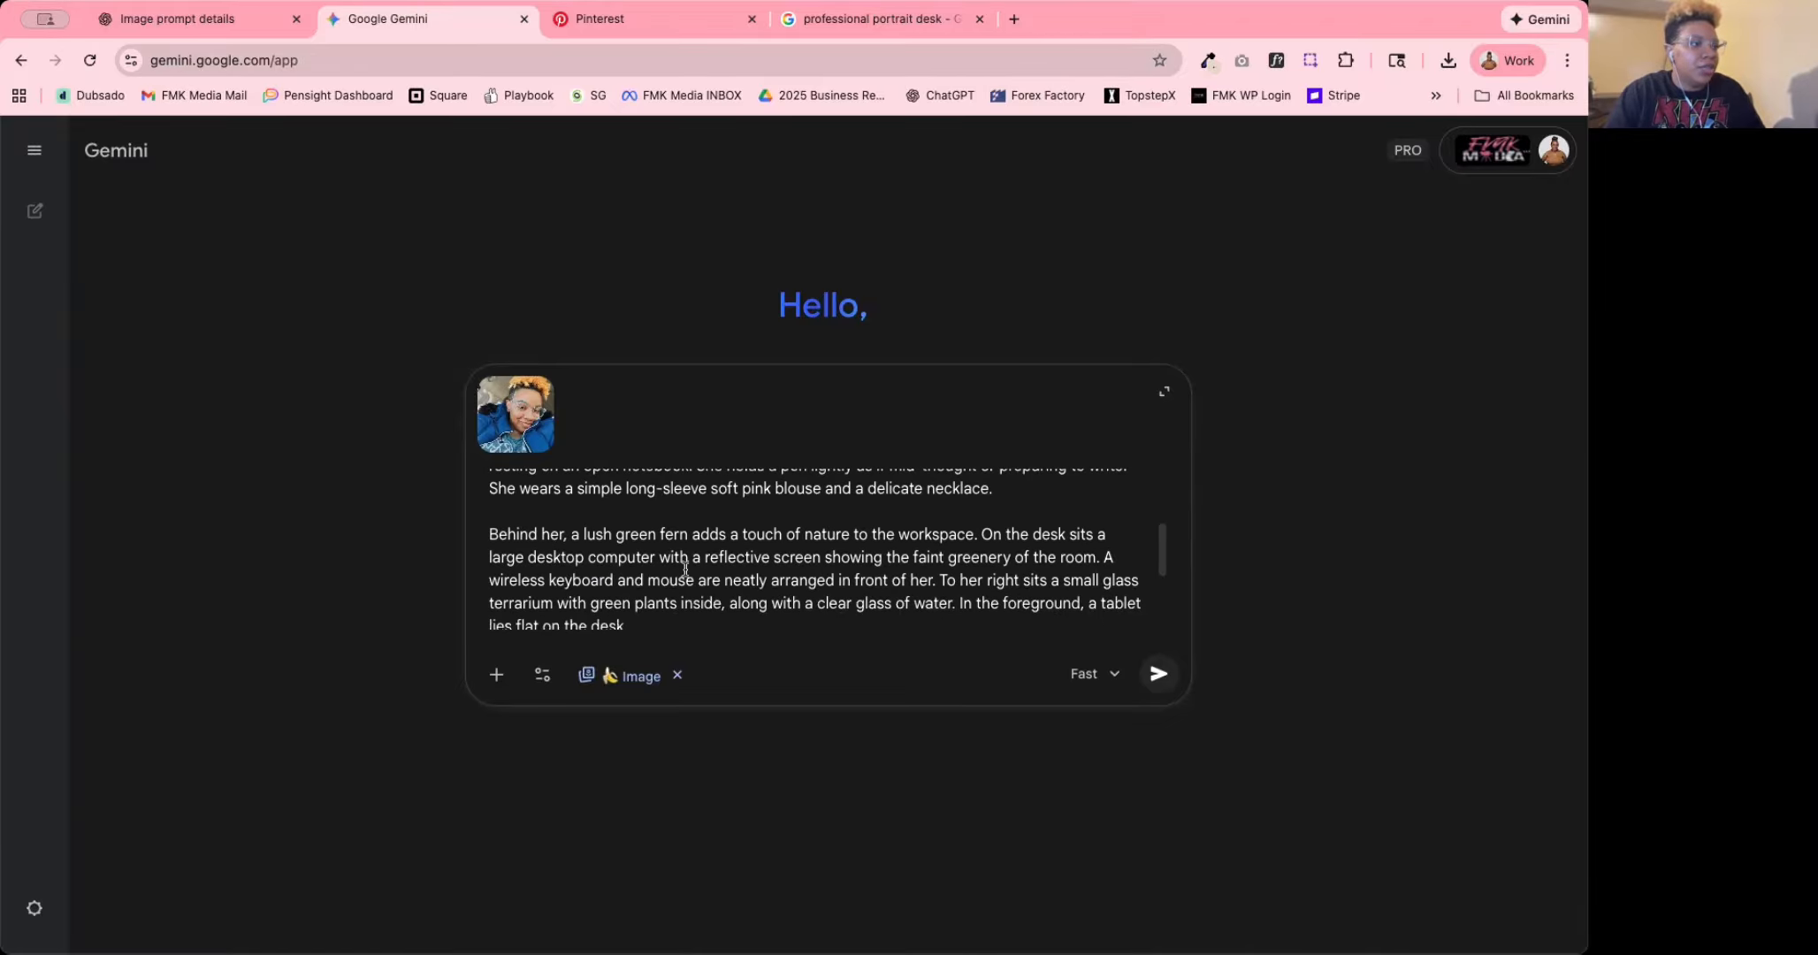
{"action": "scroll", "coordinate": [880, 580], "scroll_direction": "down", "scroll_amount": 2}
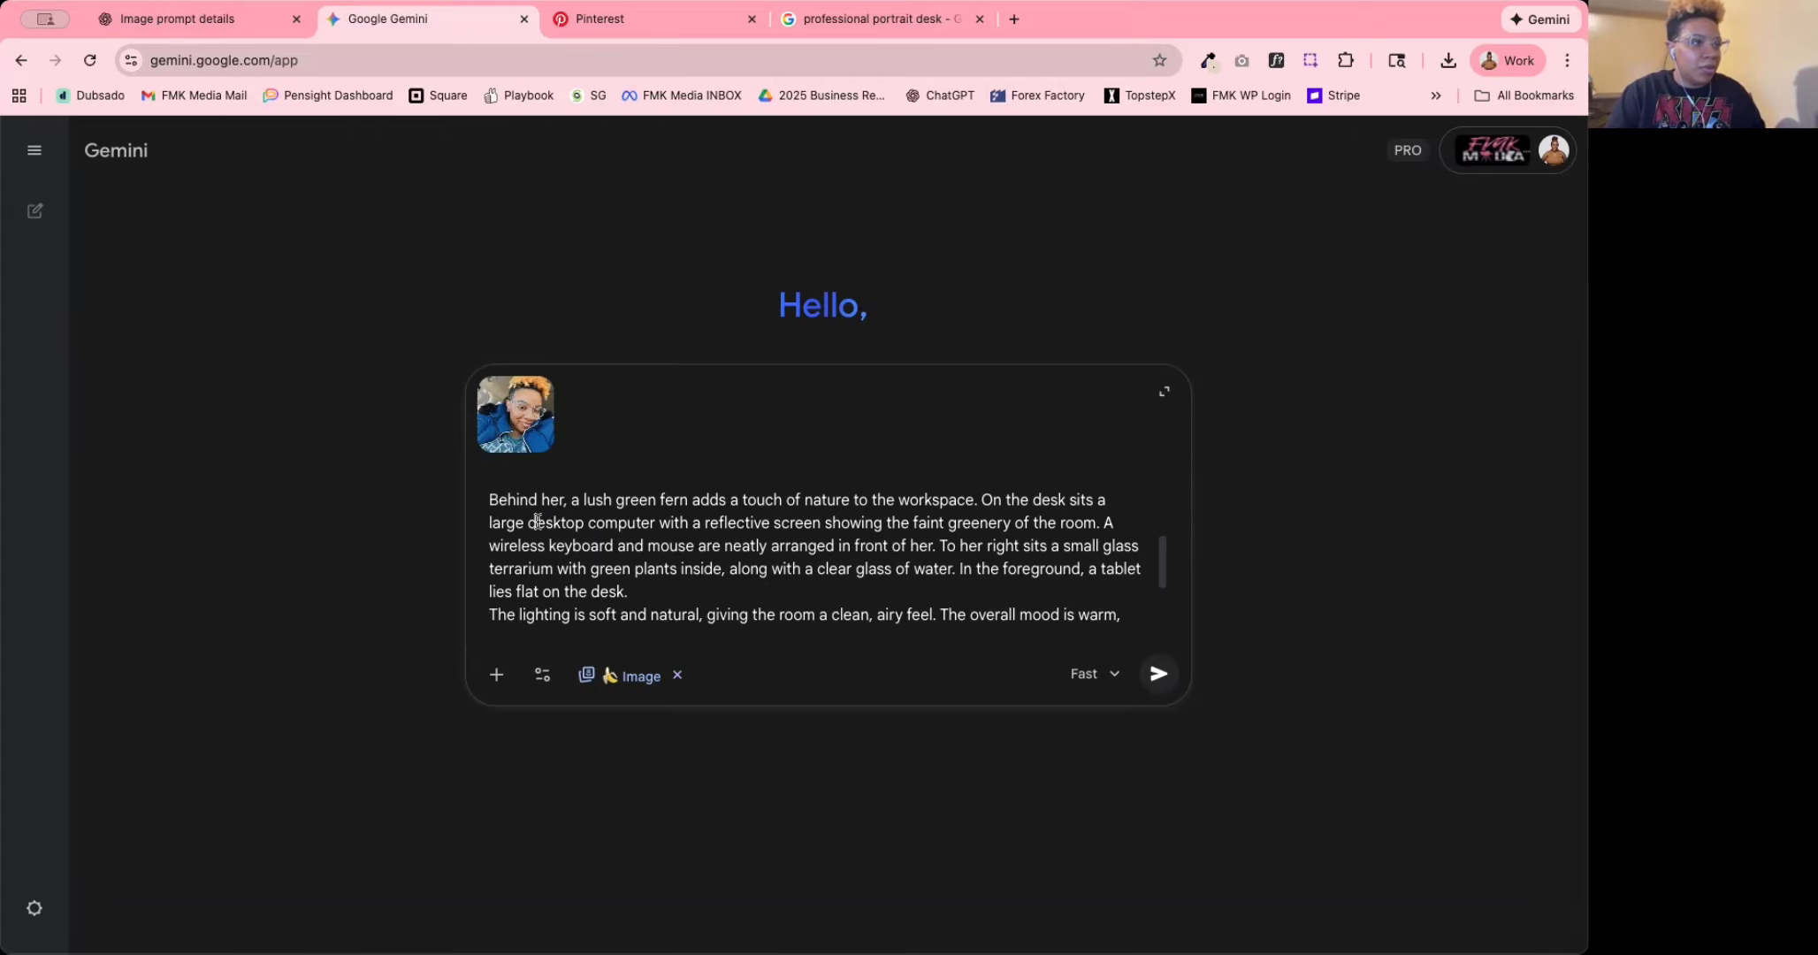
{"action": "left_click_drag", "start_coordinate": [528, 521], "coordinate": [581, 522]}
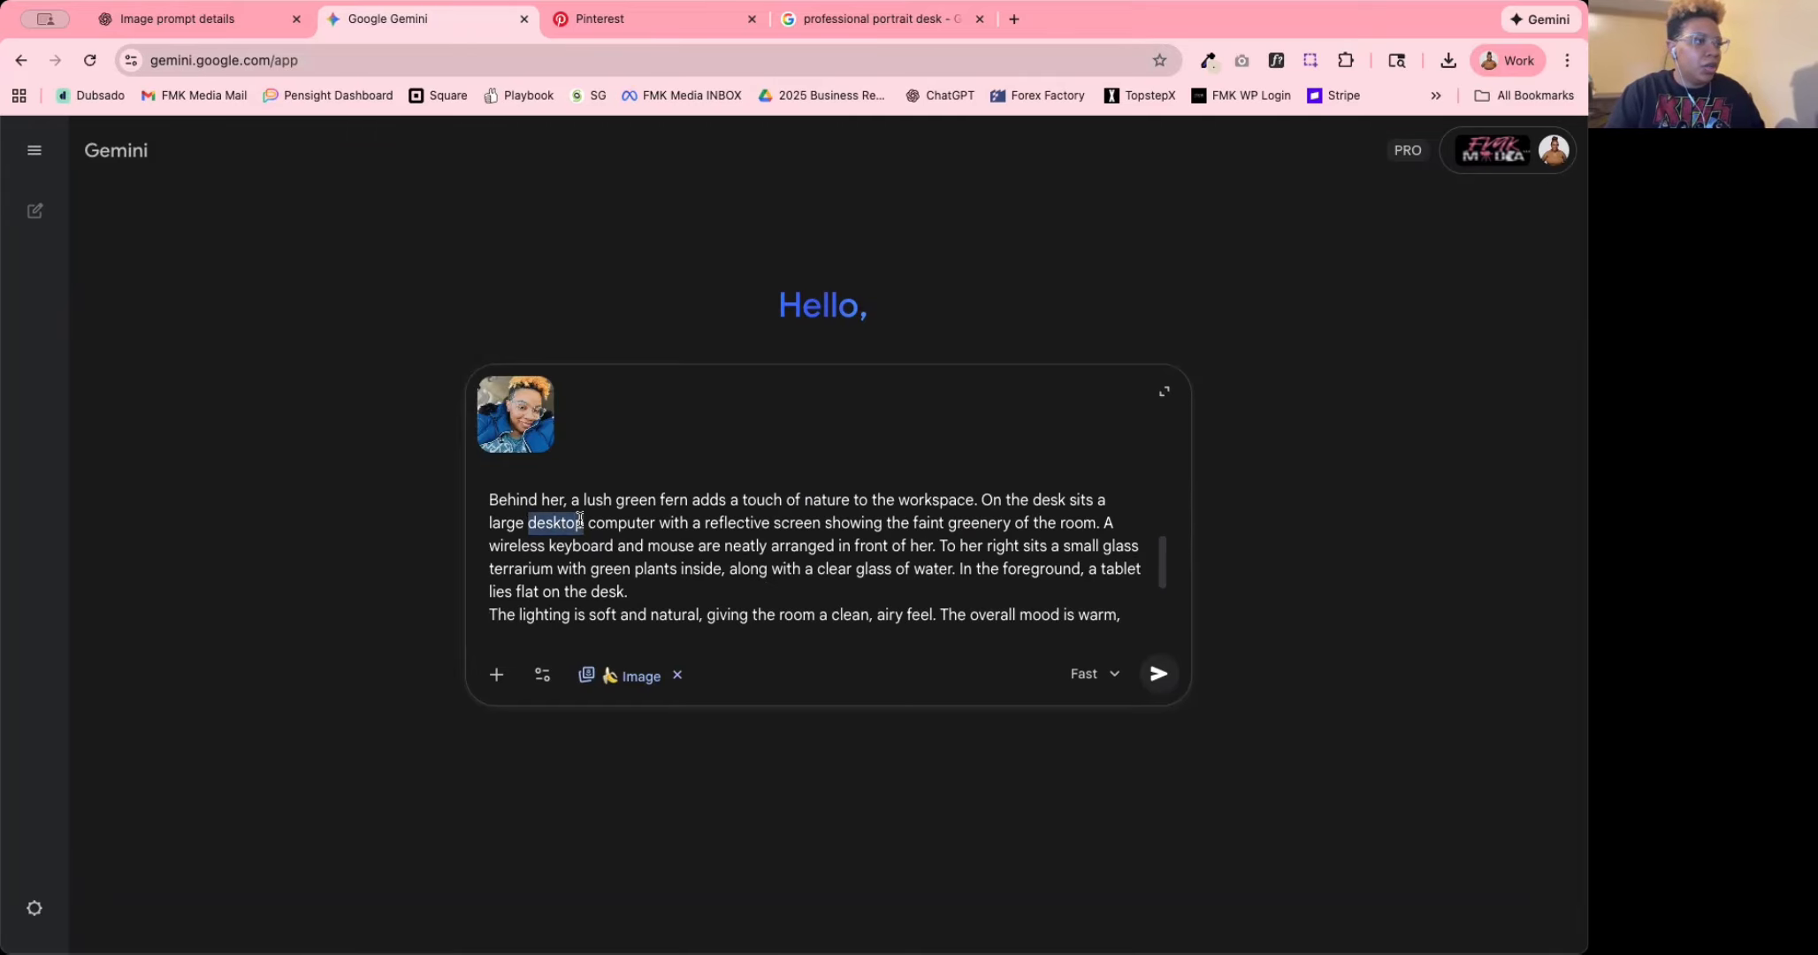
{"action": "type", "text": "iMac"}
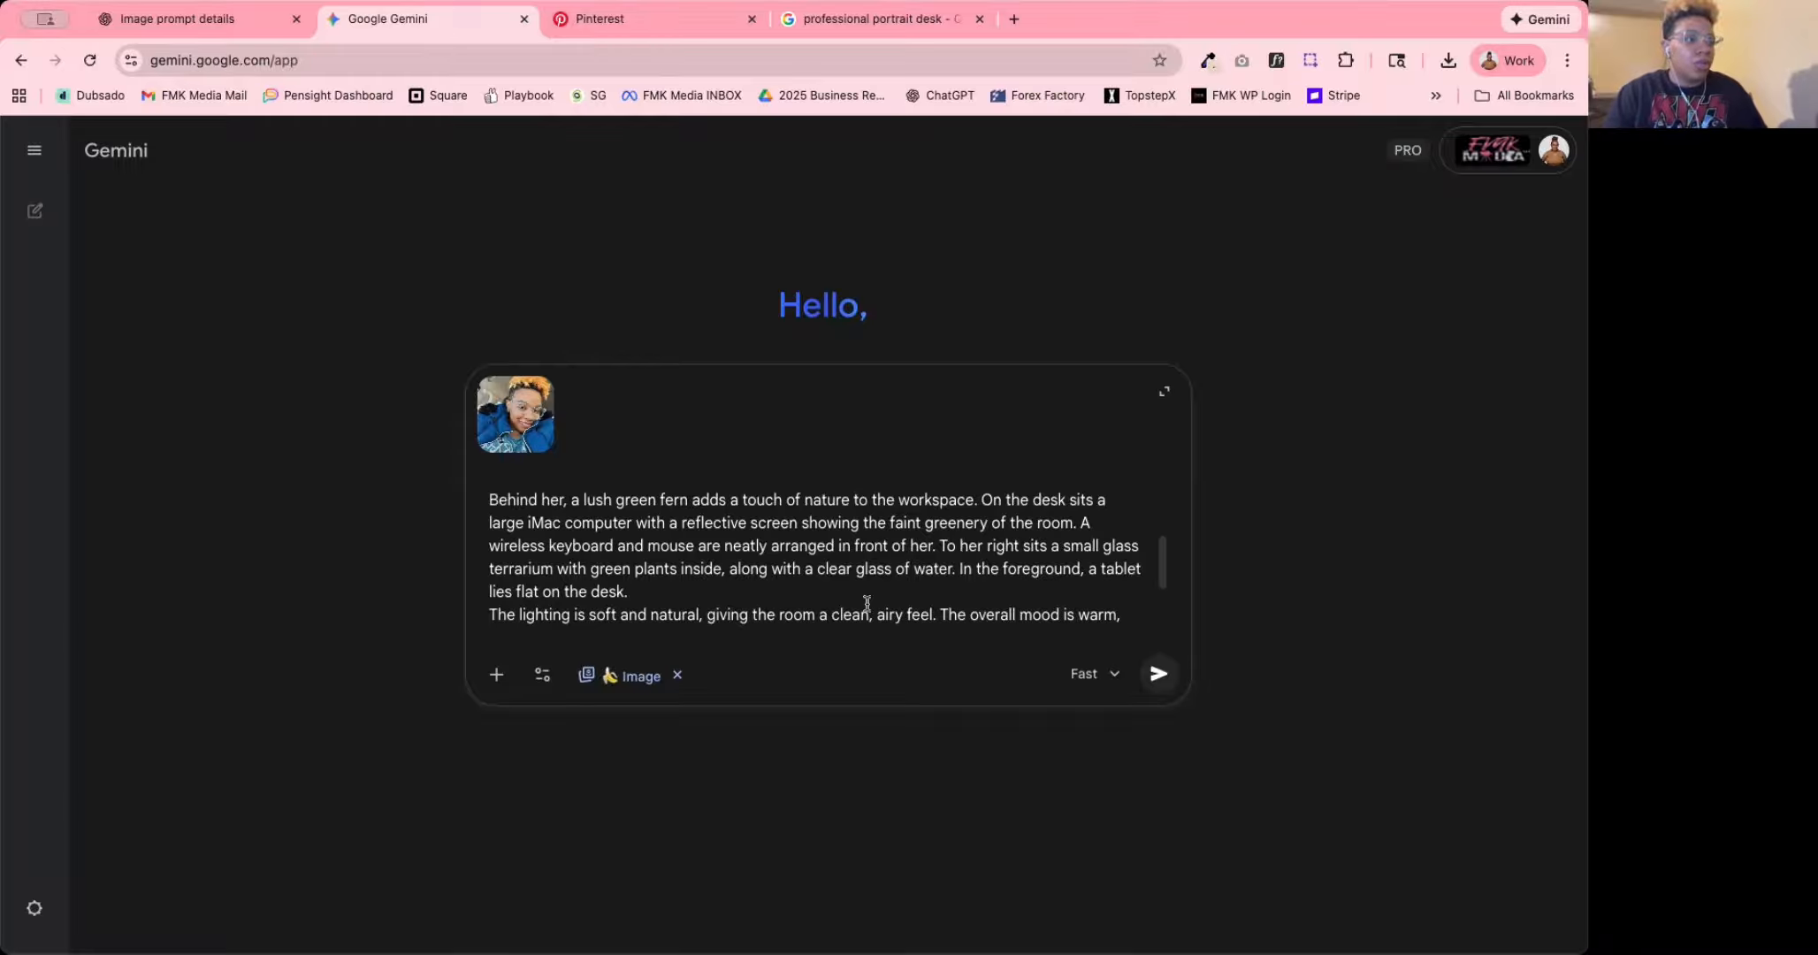
Replace the tablet in the foreground with "an ipad" and insert a blank line before the lighting paragraph.
{"action": "scroll", "coordinate": [1064, 533], "scroll_direction": "down", "scroll_amount": 1}
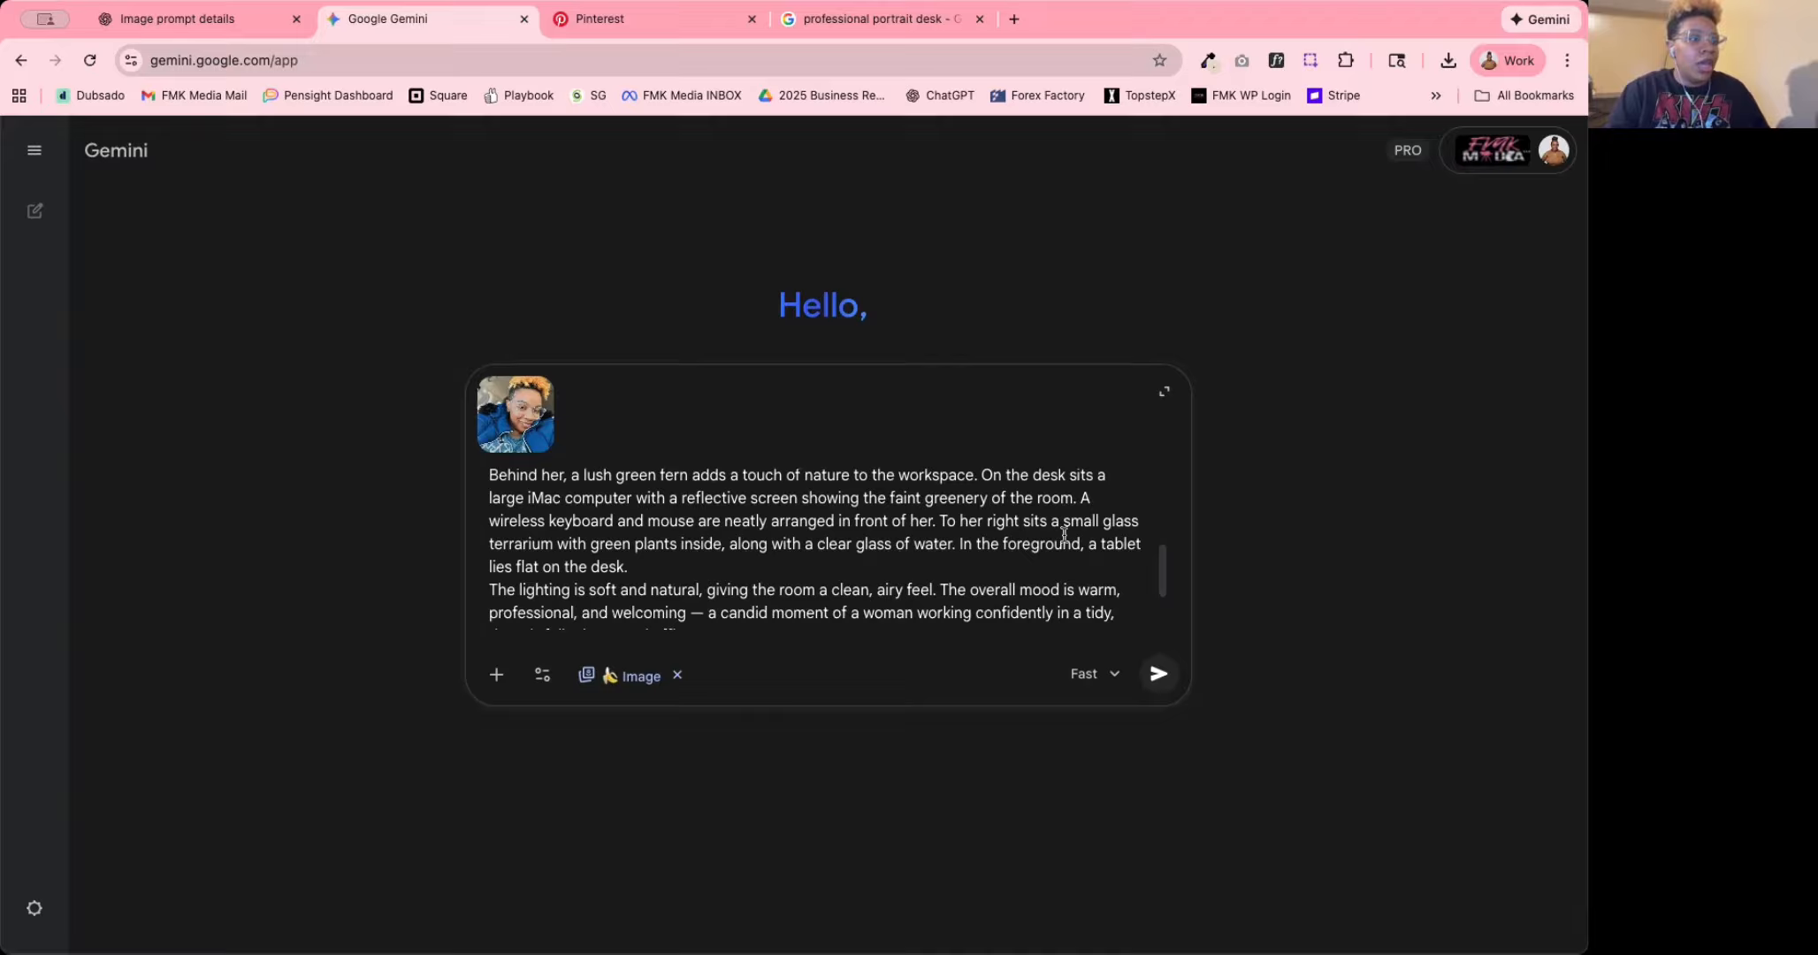
{"action": "left_click_drag", "start_coordinate": [1103, 543], "coordinate": [1130, 543]}
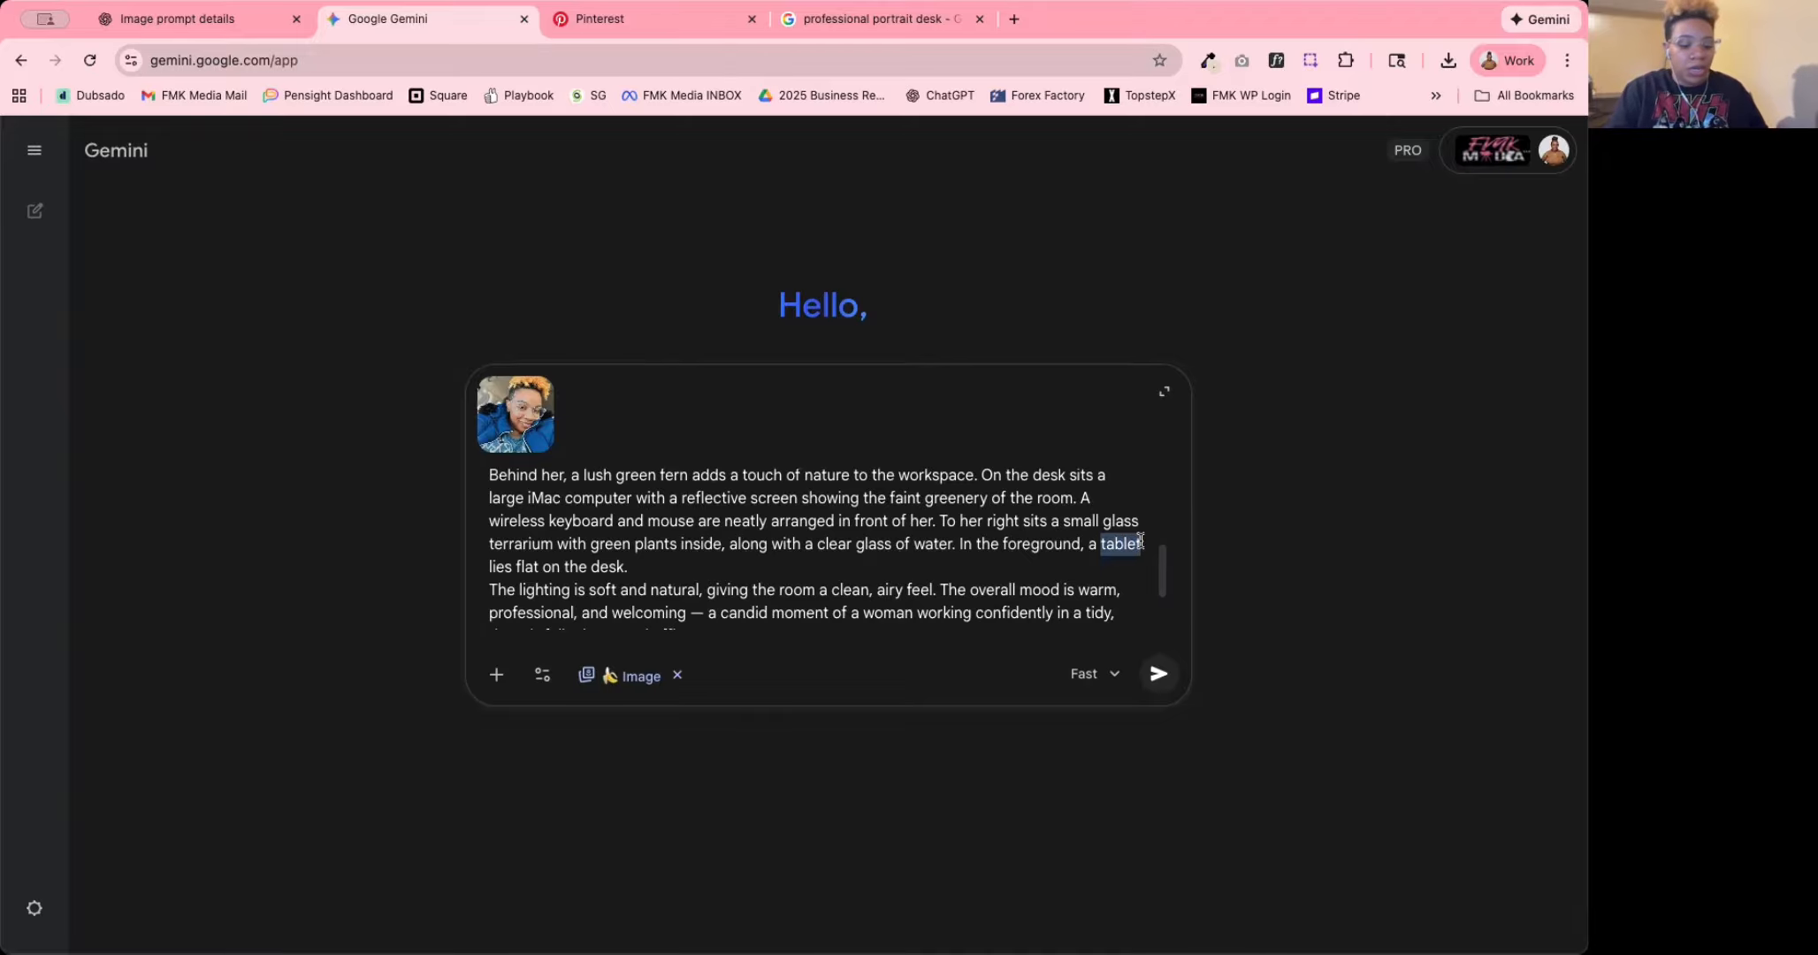
{"action": "key", "text": "BackSpace"}
{"action": "key", "text": "BackSpace"}
{"action": "type", "text": "n ipad"}
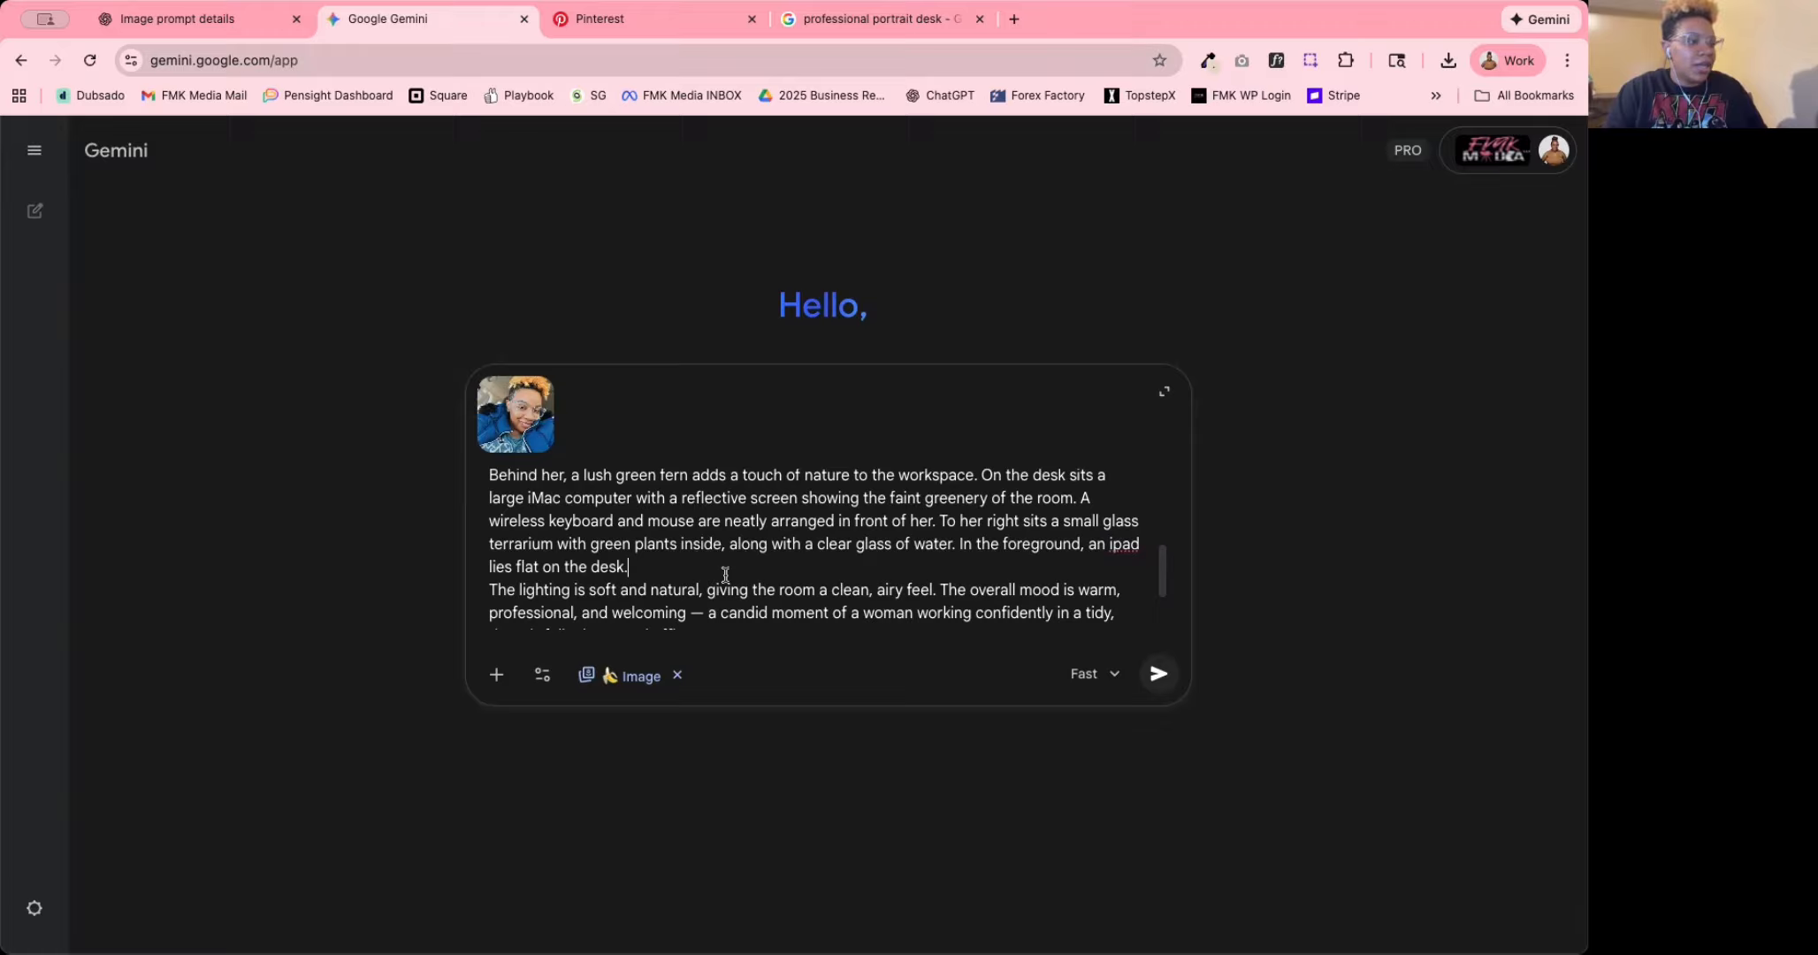
{"action": "key", "text": "Return"}
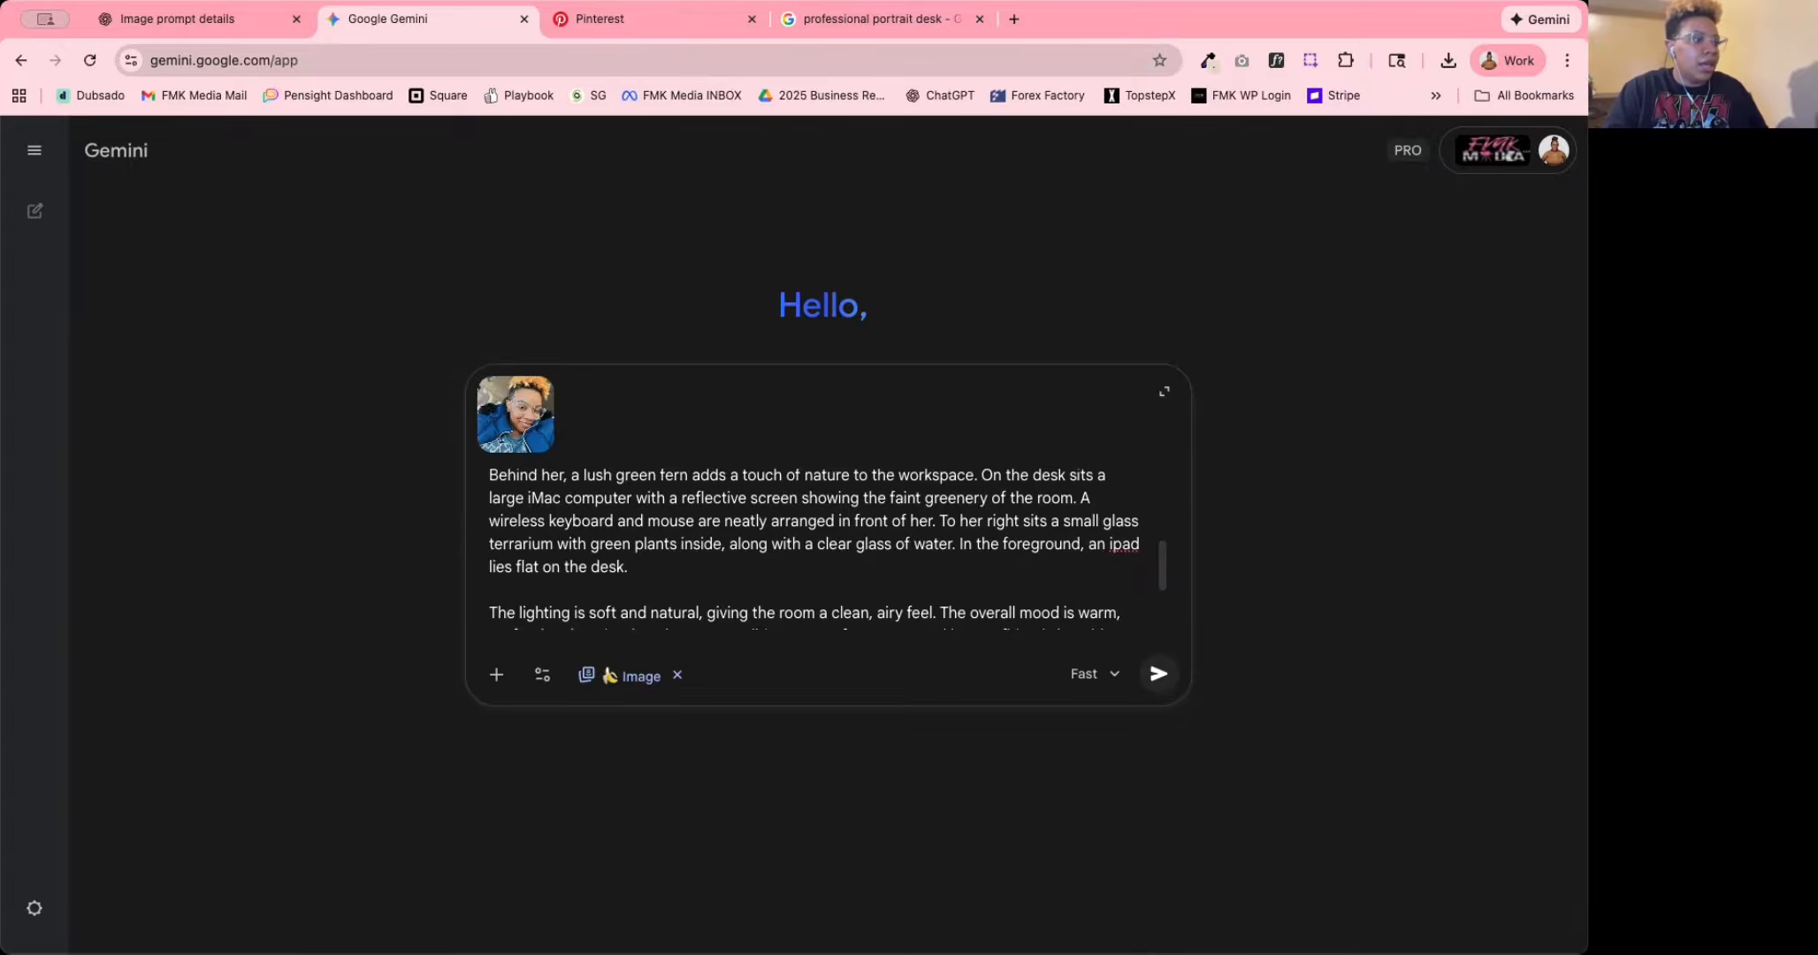
{"action": "scroll", "coordinate": [727, 579], "scroll_direction": "down", "scroll_amount": 3}
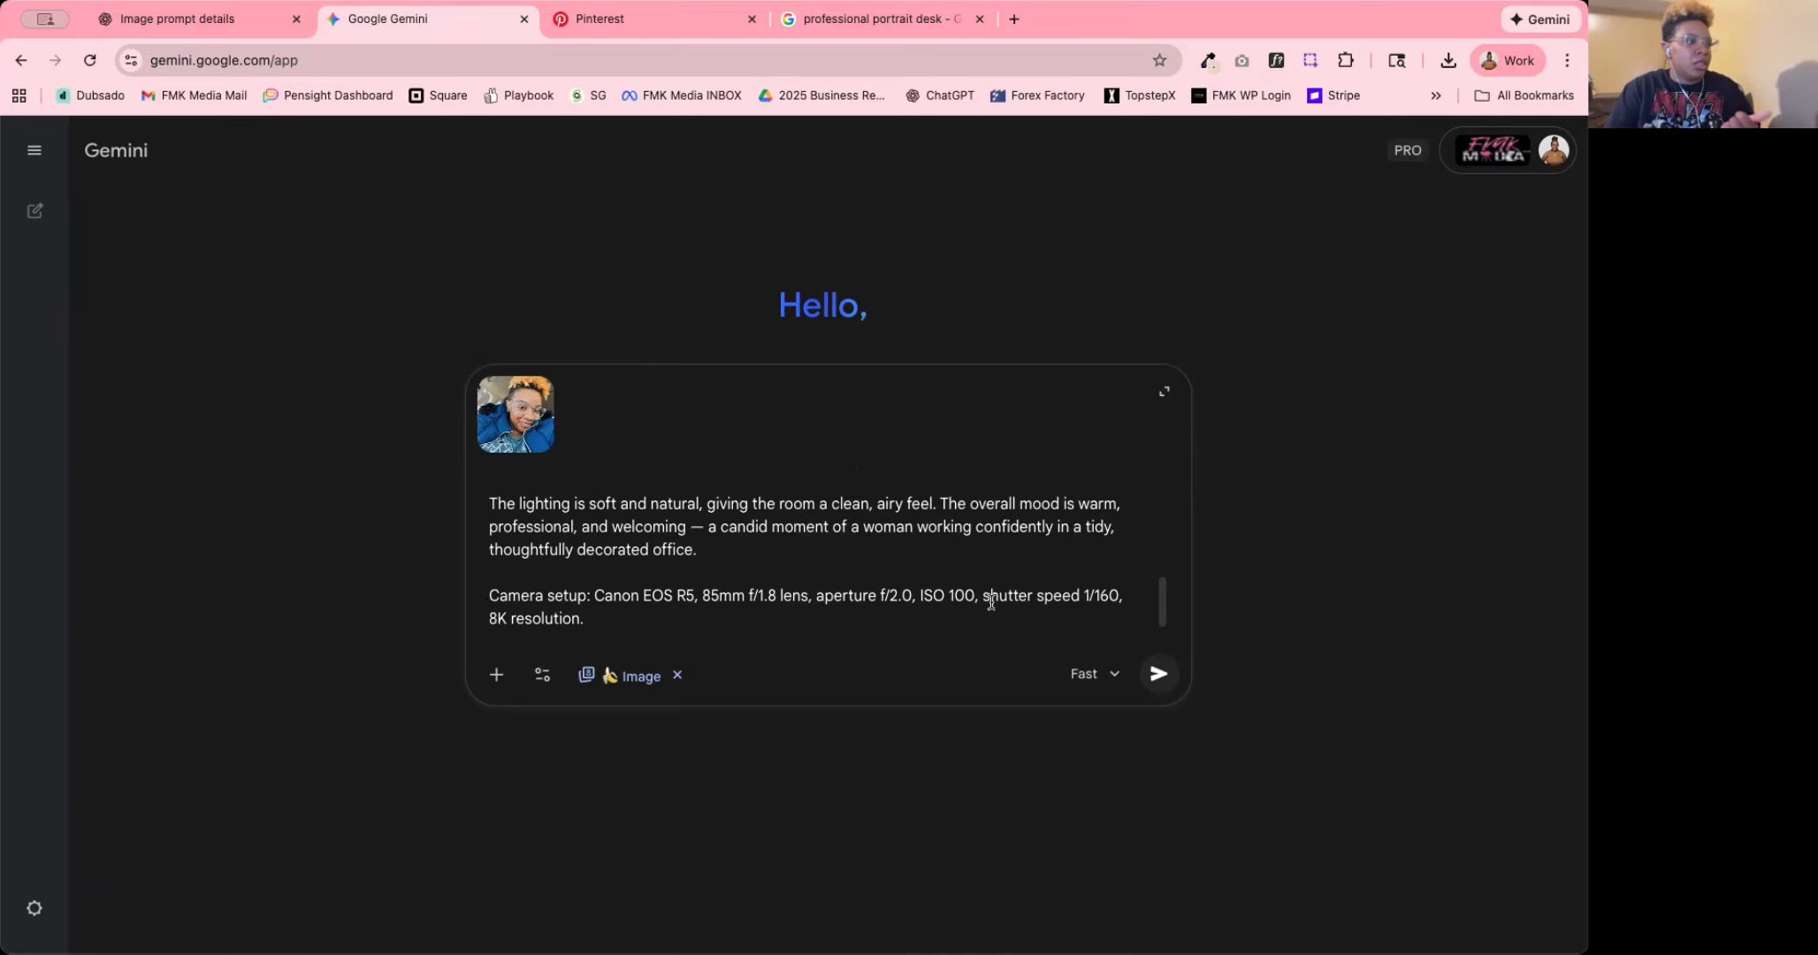
Review the full image prompt from the face instructions to the camera setup and submit it with the attached selfie.
{"action": "scroll", "coordinate": [1009, 601], "scroll_direction": "up", "scroll_amount": 5}
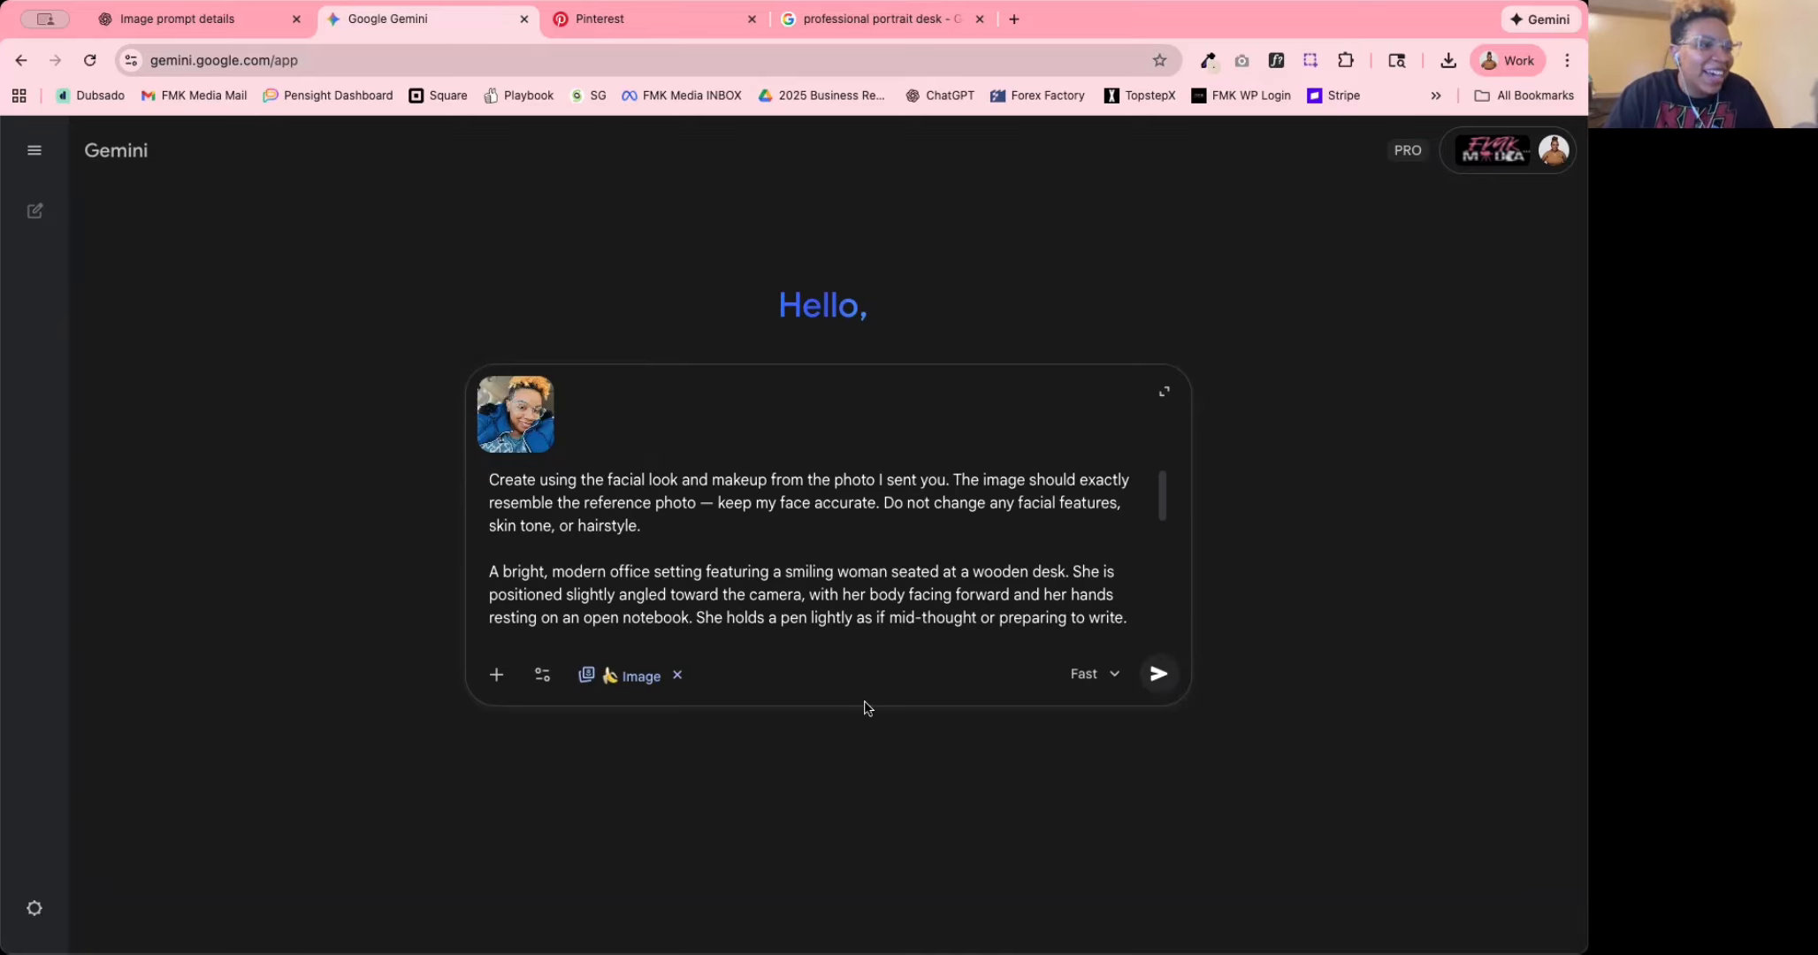
{"action": "scroll", "coordinate": [935, 546], "scroll_direction": "down", "scroll_amount": 5}
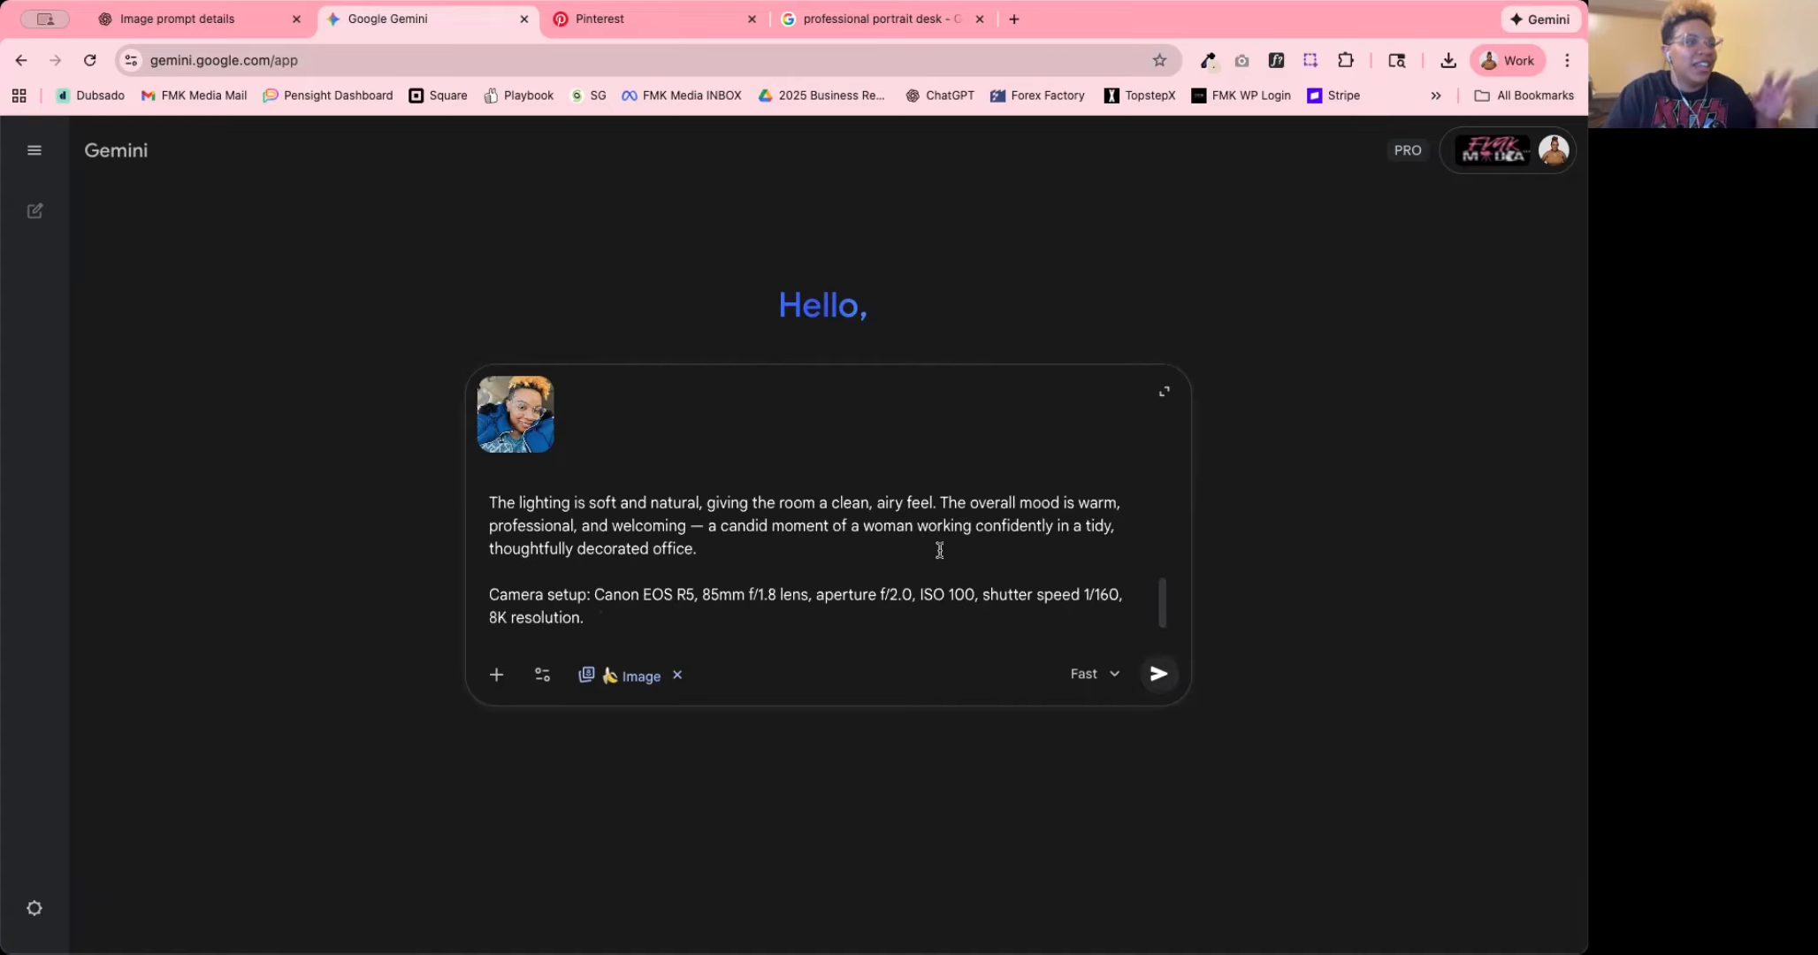
{"action": "scroll", "coordinate": [983, 561], "scroll_direction": "up", "scroll_amount": 5}
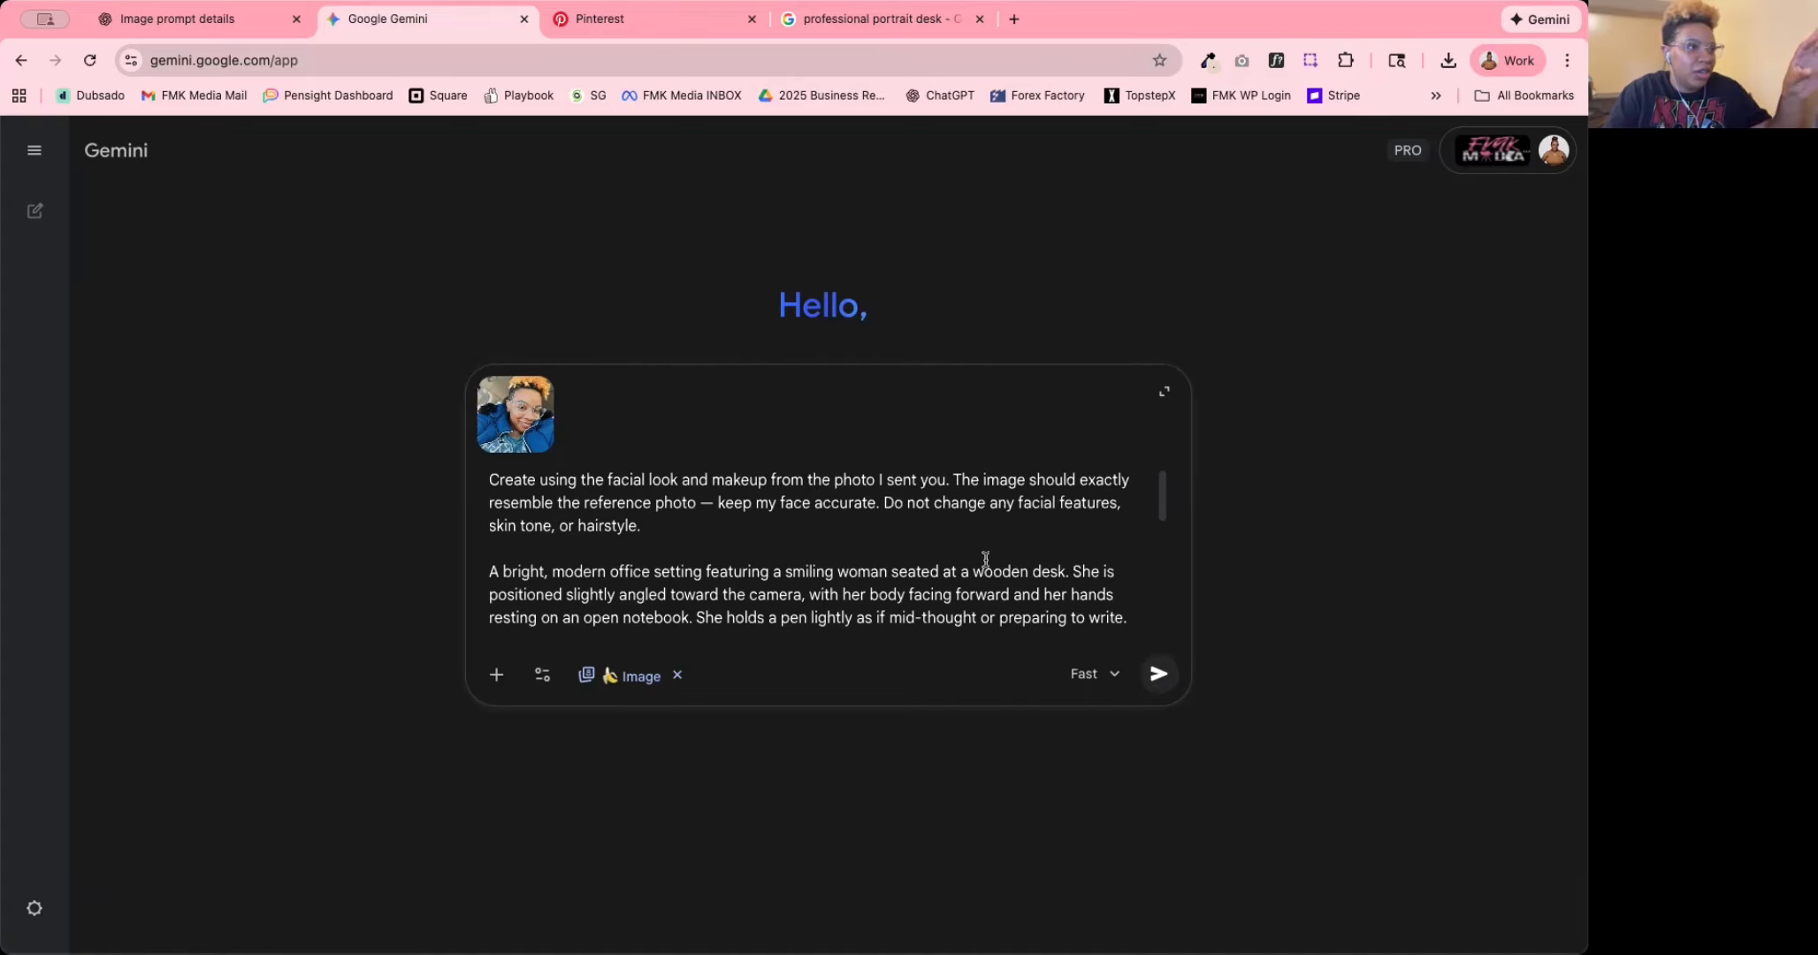
{"action": "left_click", "coordinate": [1159, 675]}
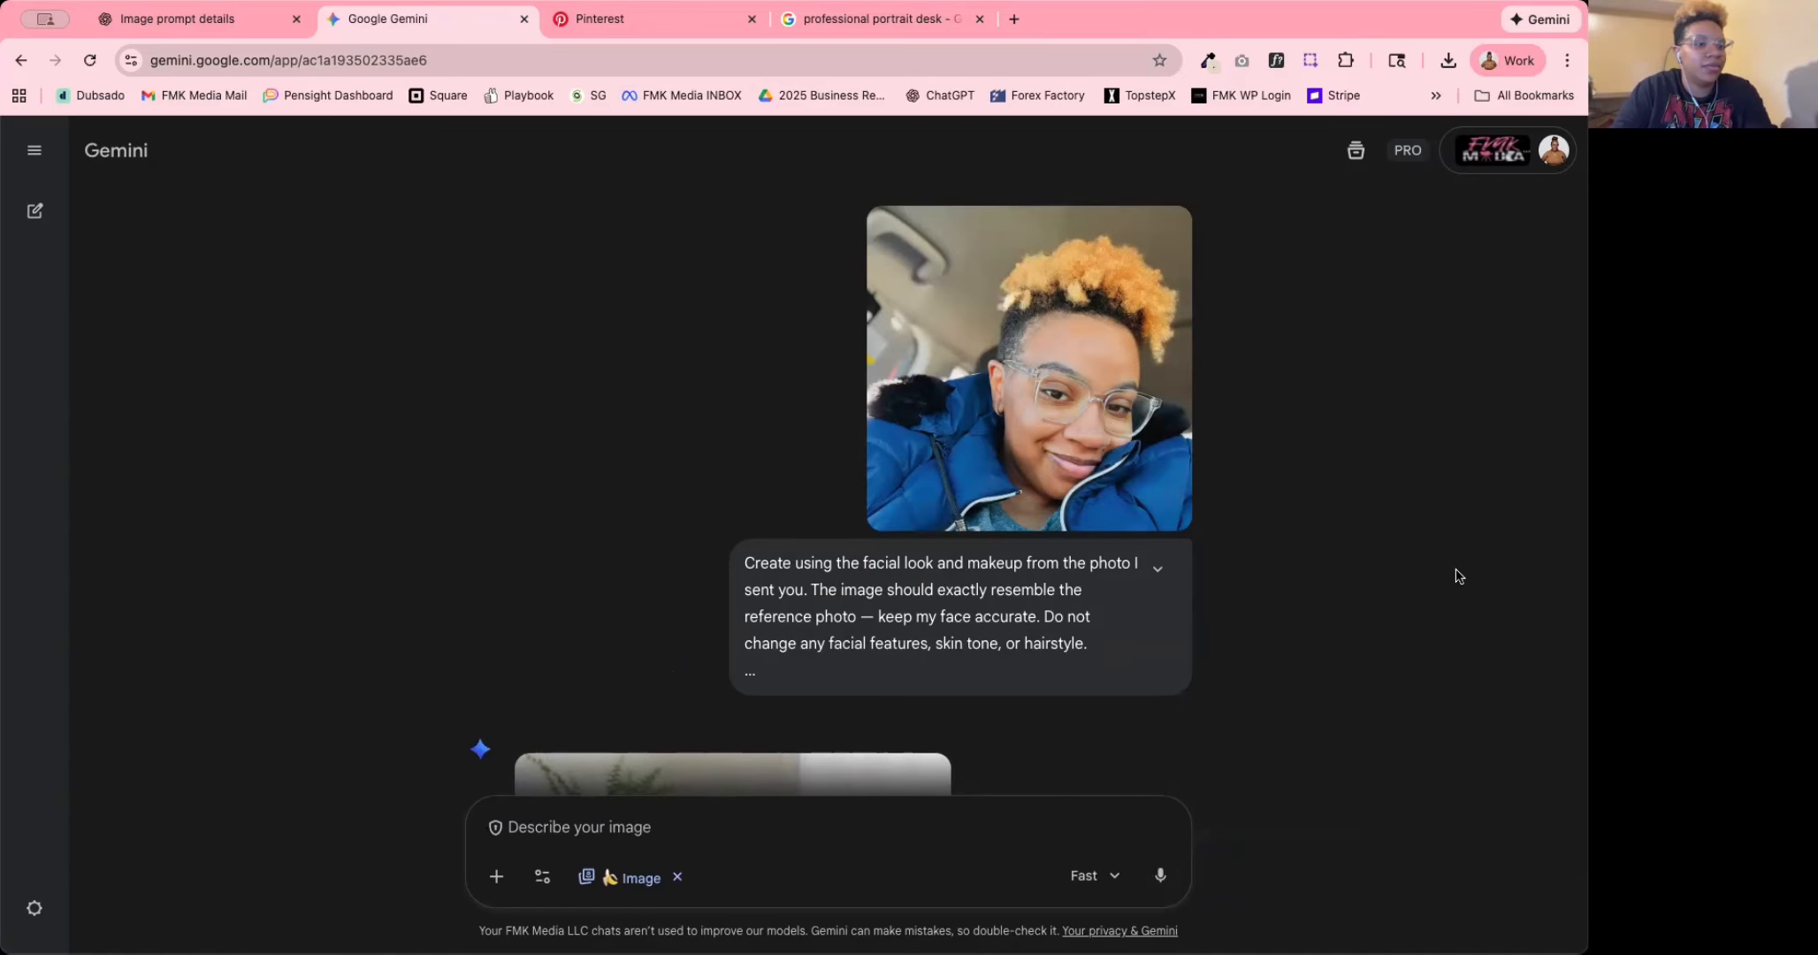
Examine the generated desk portrait and compare it with the uploaded blue-jacket selfie.
{"action": "scroll", "coordinate": [1459, 576], "scroll_direction": "down", "scroll_amount": 6}
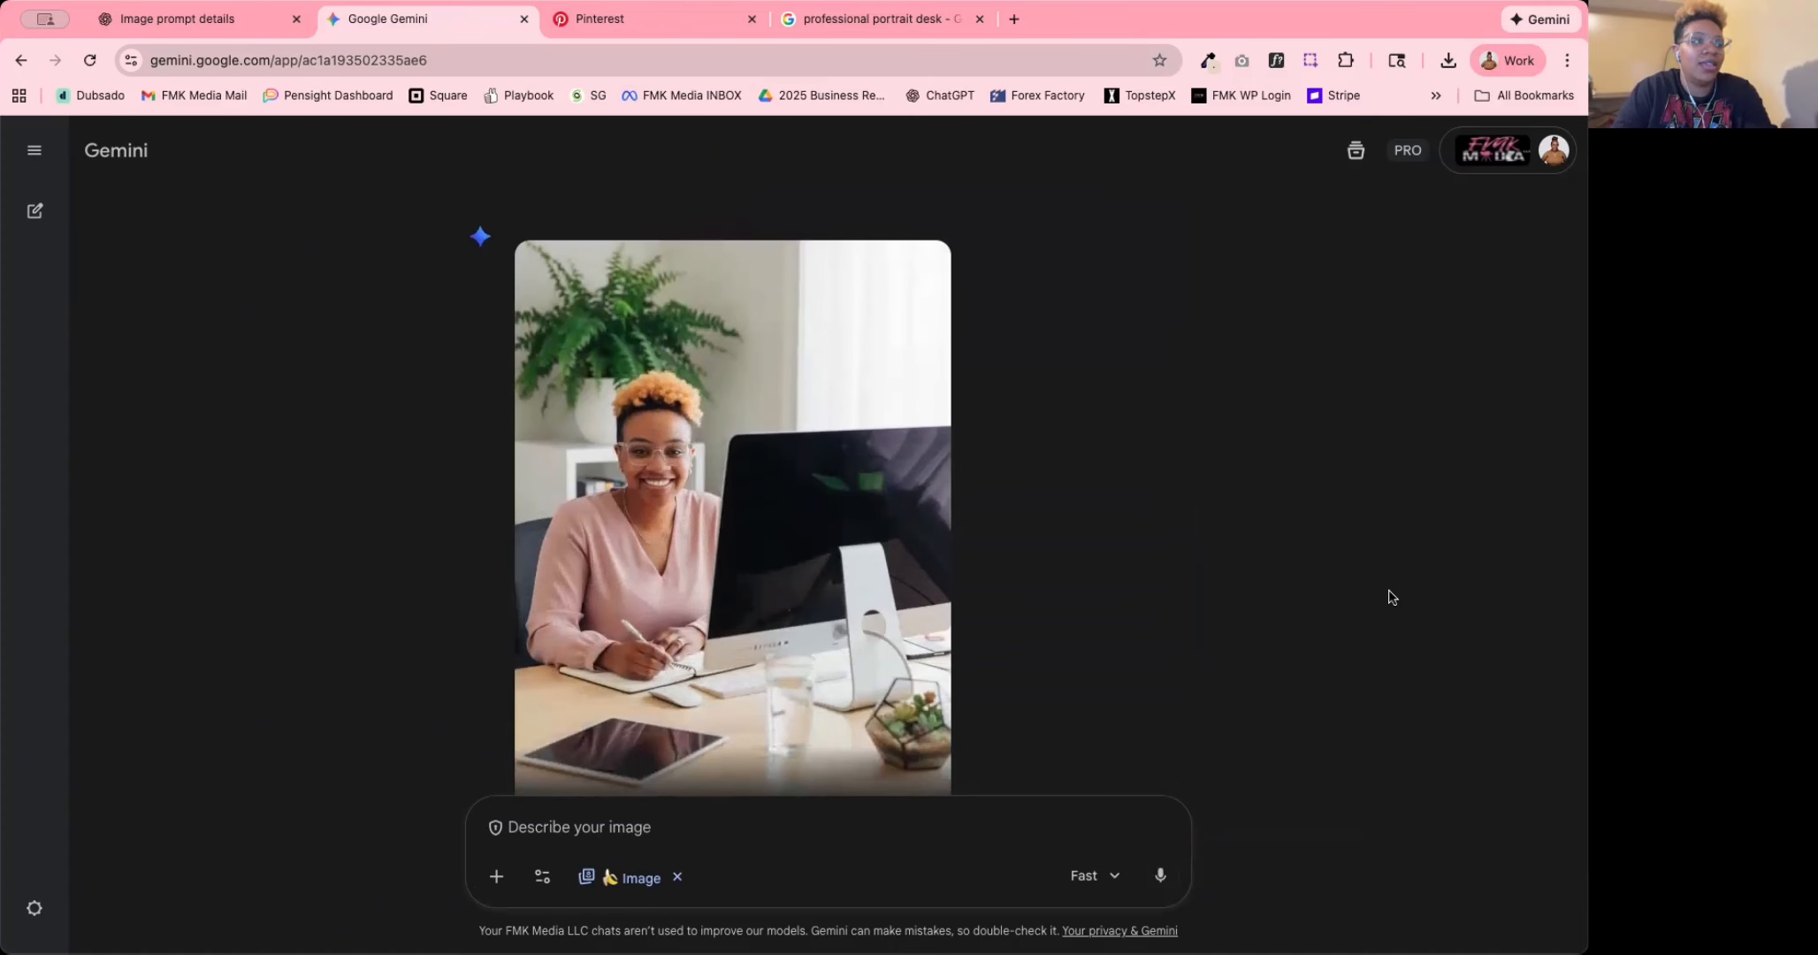
{"action": "scroll", "coordinate": [1393, 598], "scroll_direction": "down", "scroll_amount": 1}
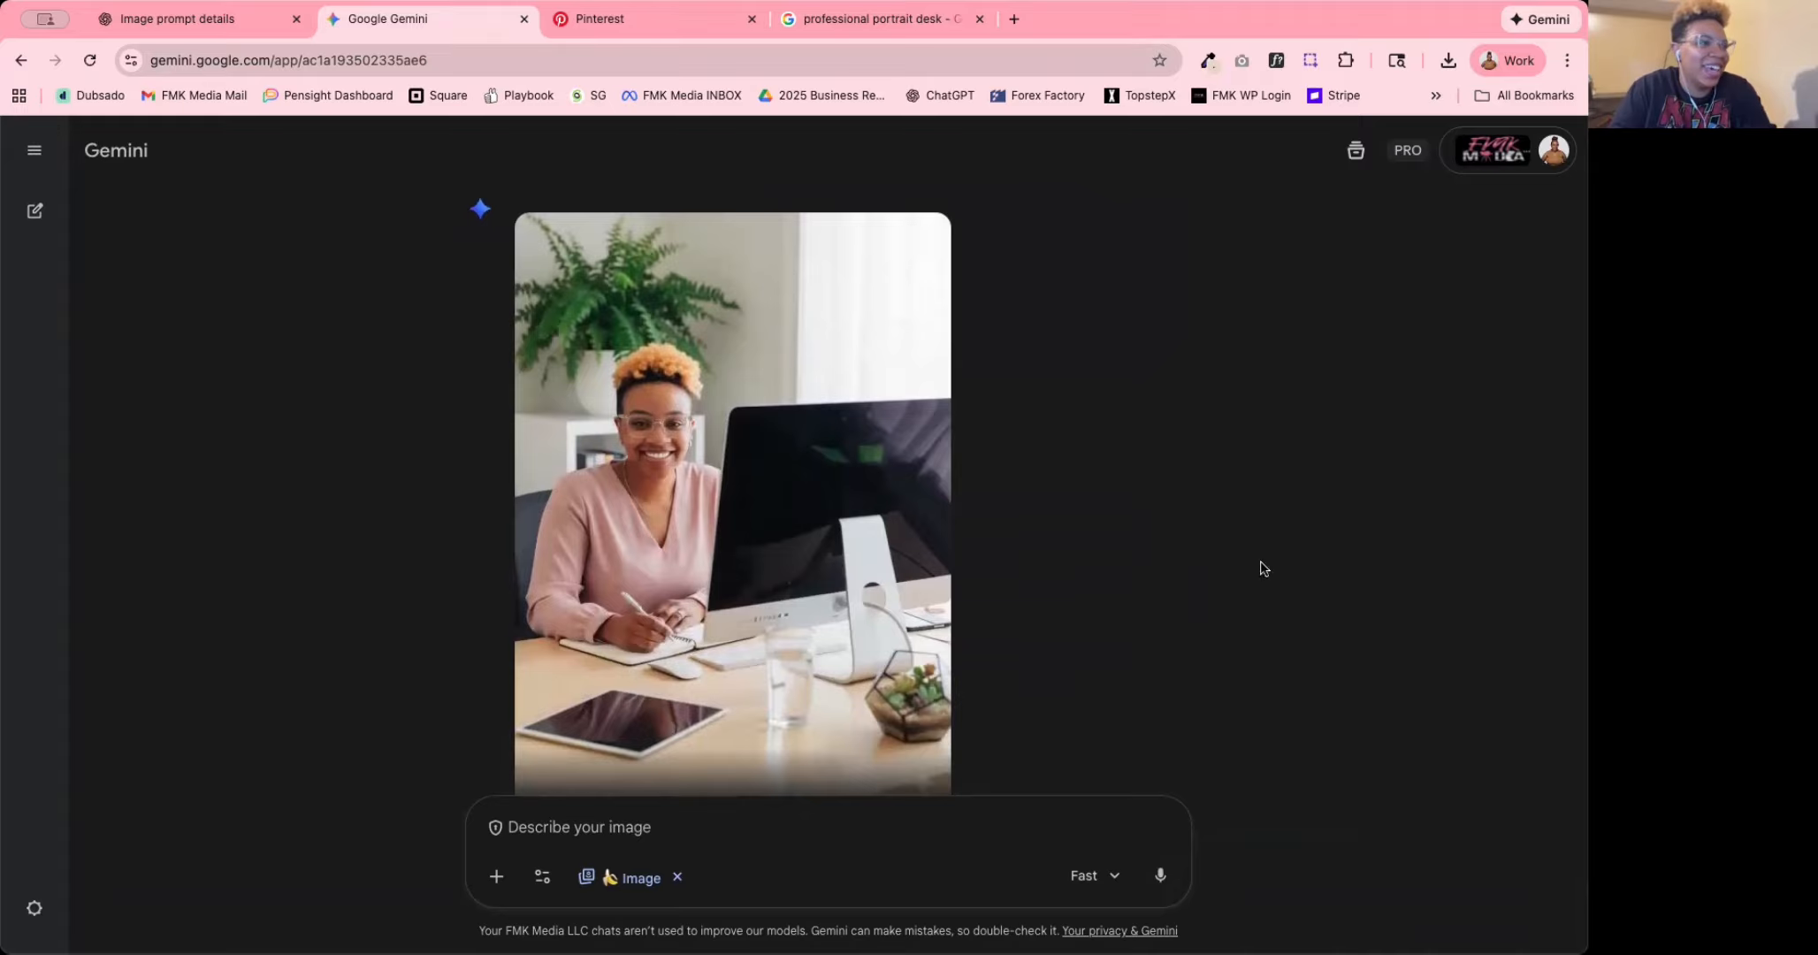
{"action": "scroll", "coordinate": [1262, 567], "scroll_direction": "up", "scroll_amount": 7}
{"action": "scroll", "coordinate": [1260, 566], "scroll_direction": "down", "scroll_amount": 7}
{"action": "scroll", "coordinate": [1259, 565], "scroll_direction": "up", "scroll_amount": 3}
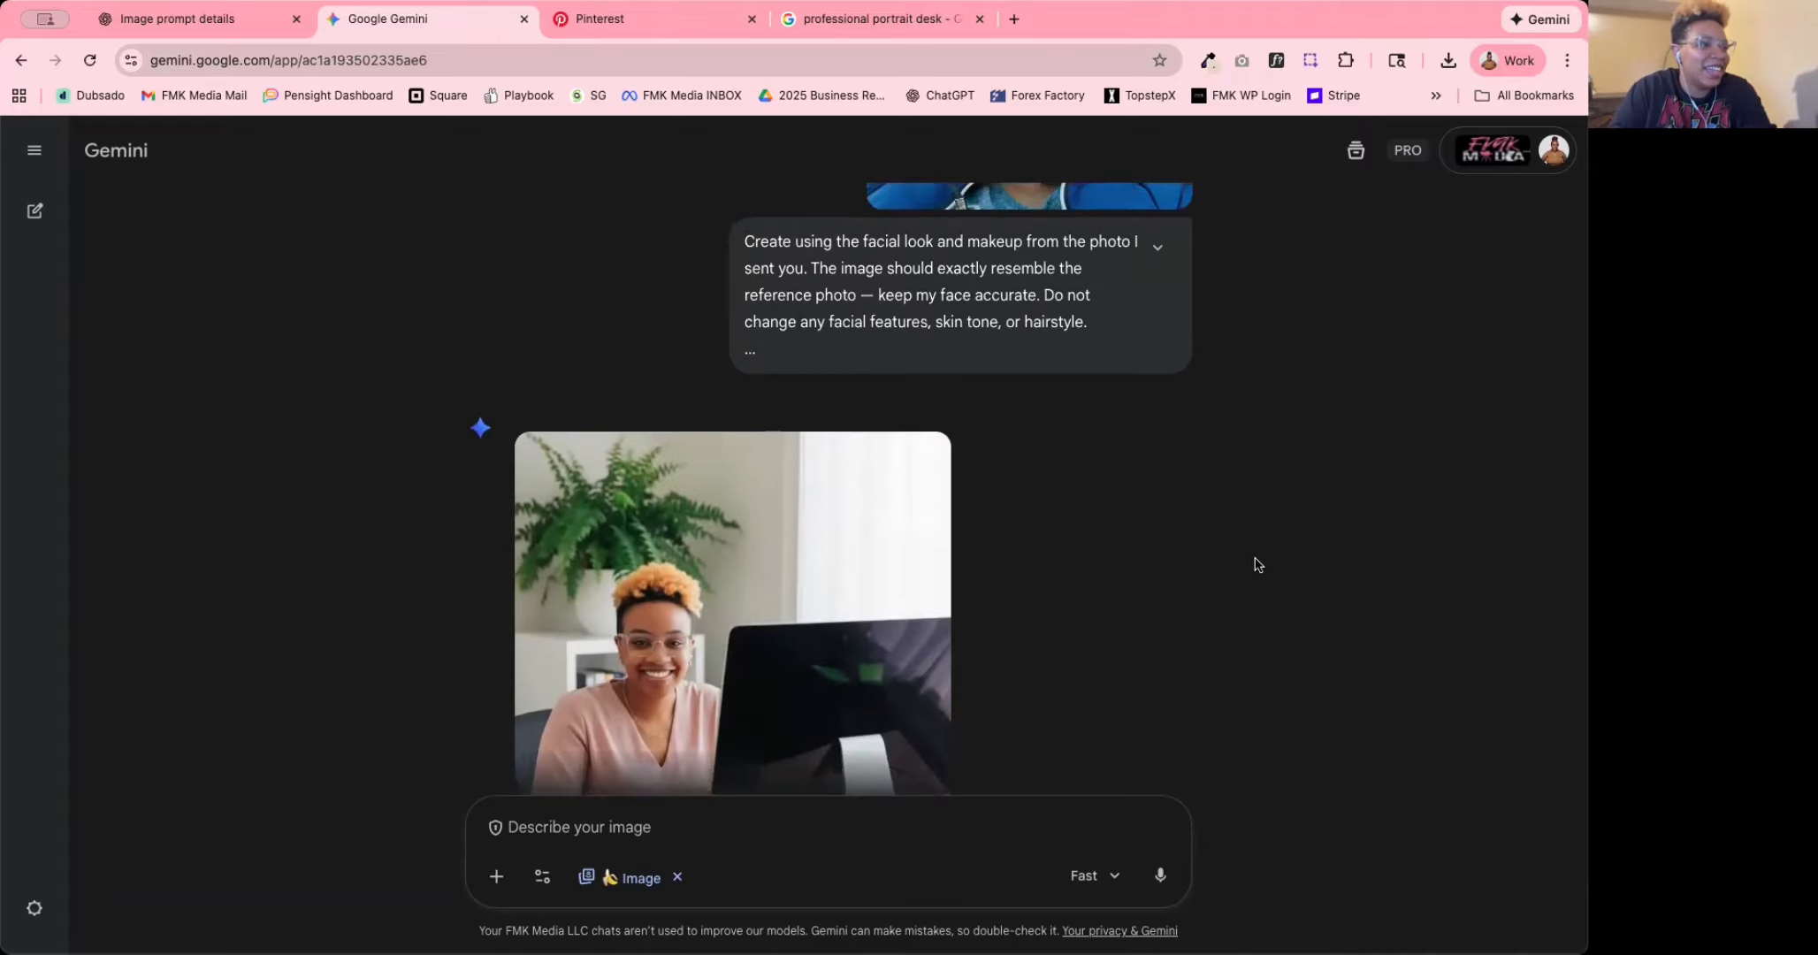
{"action": "scroll", "coordinate": [1259, 564], "scroll_direction": "down", "scroll_amount": 4}
{"action": "scroll", "coordinate": [1261, 566], "scroll_direction": "up", "scroll_amount": 2}
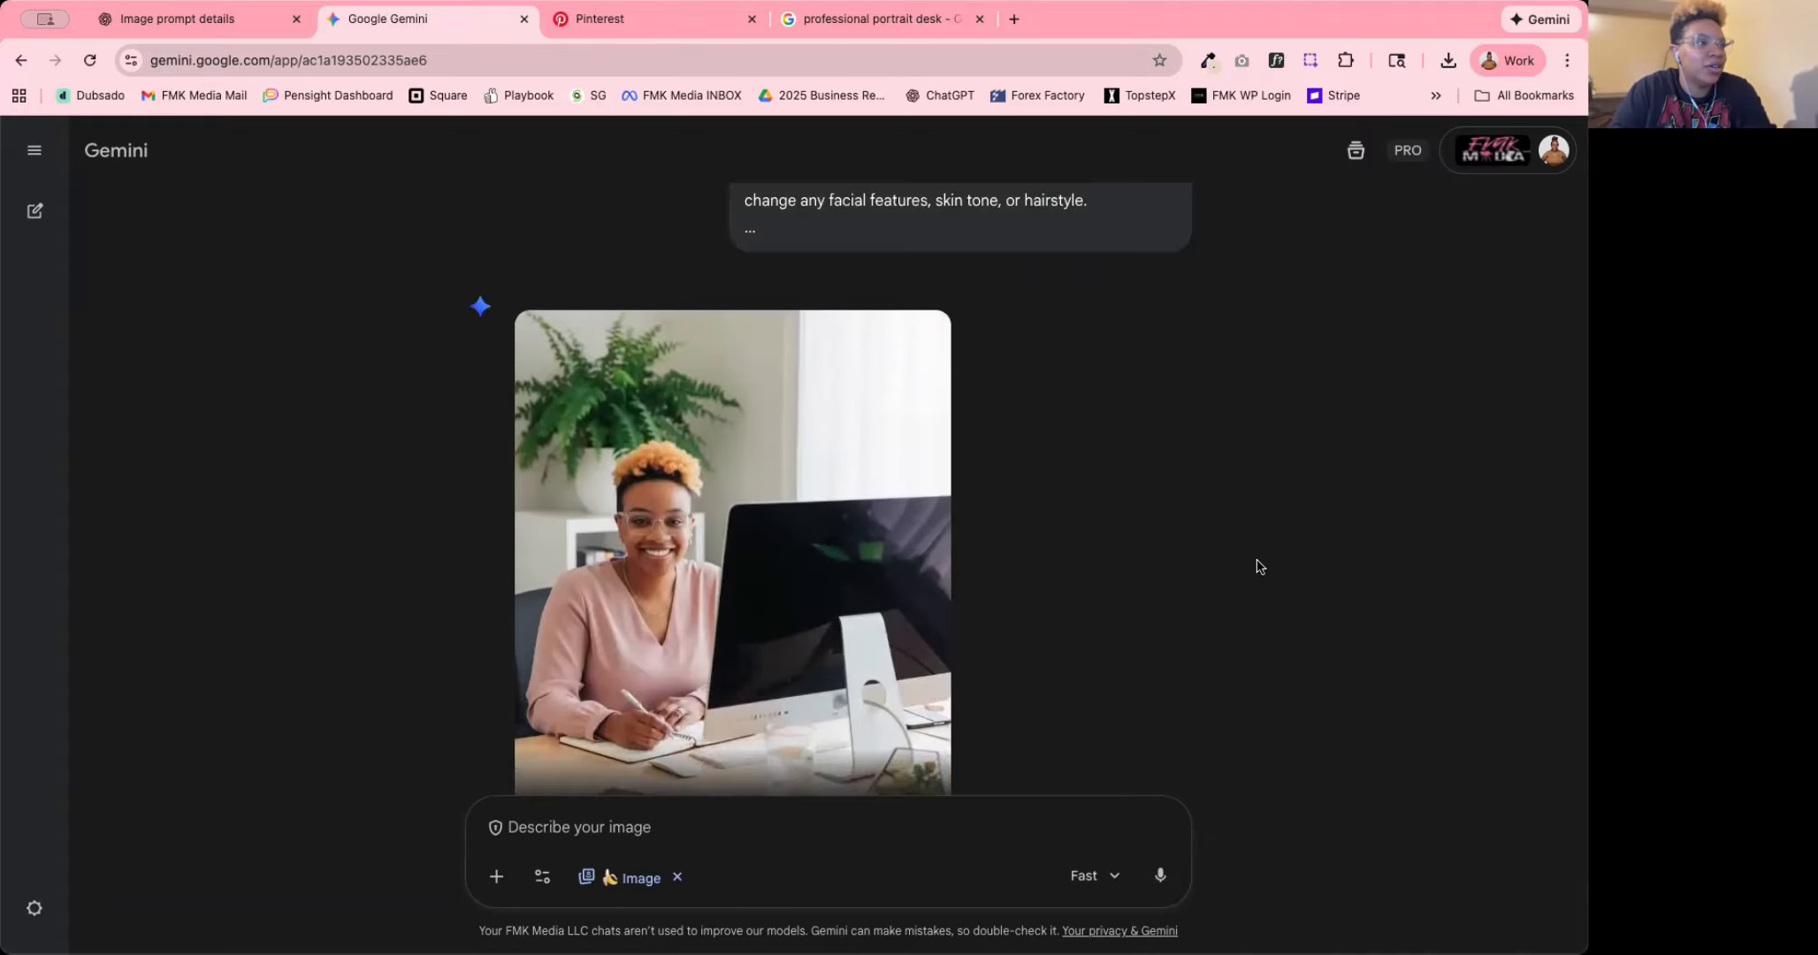
{"action": "scroll", "coordinate": [1261, 567], "scroll_direction": "up", "scroll_amount": 5}
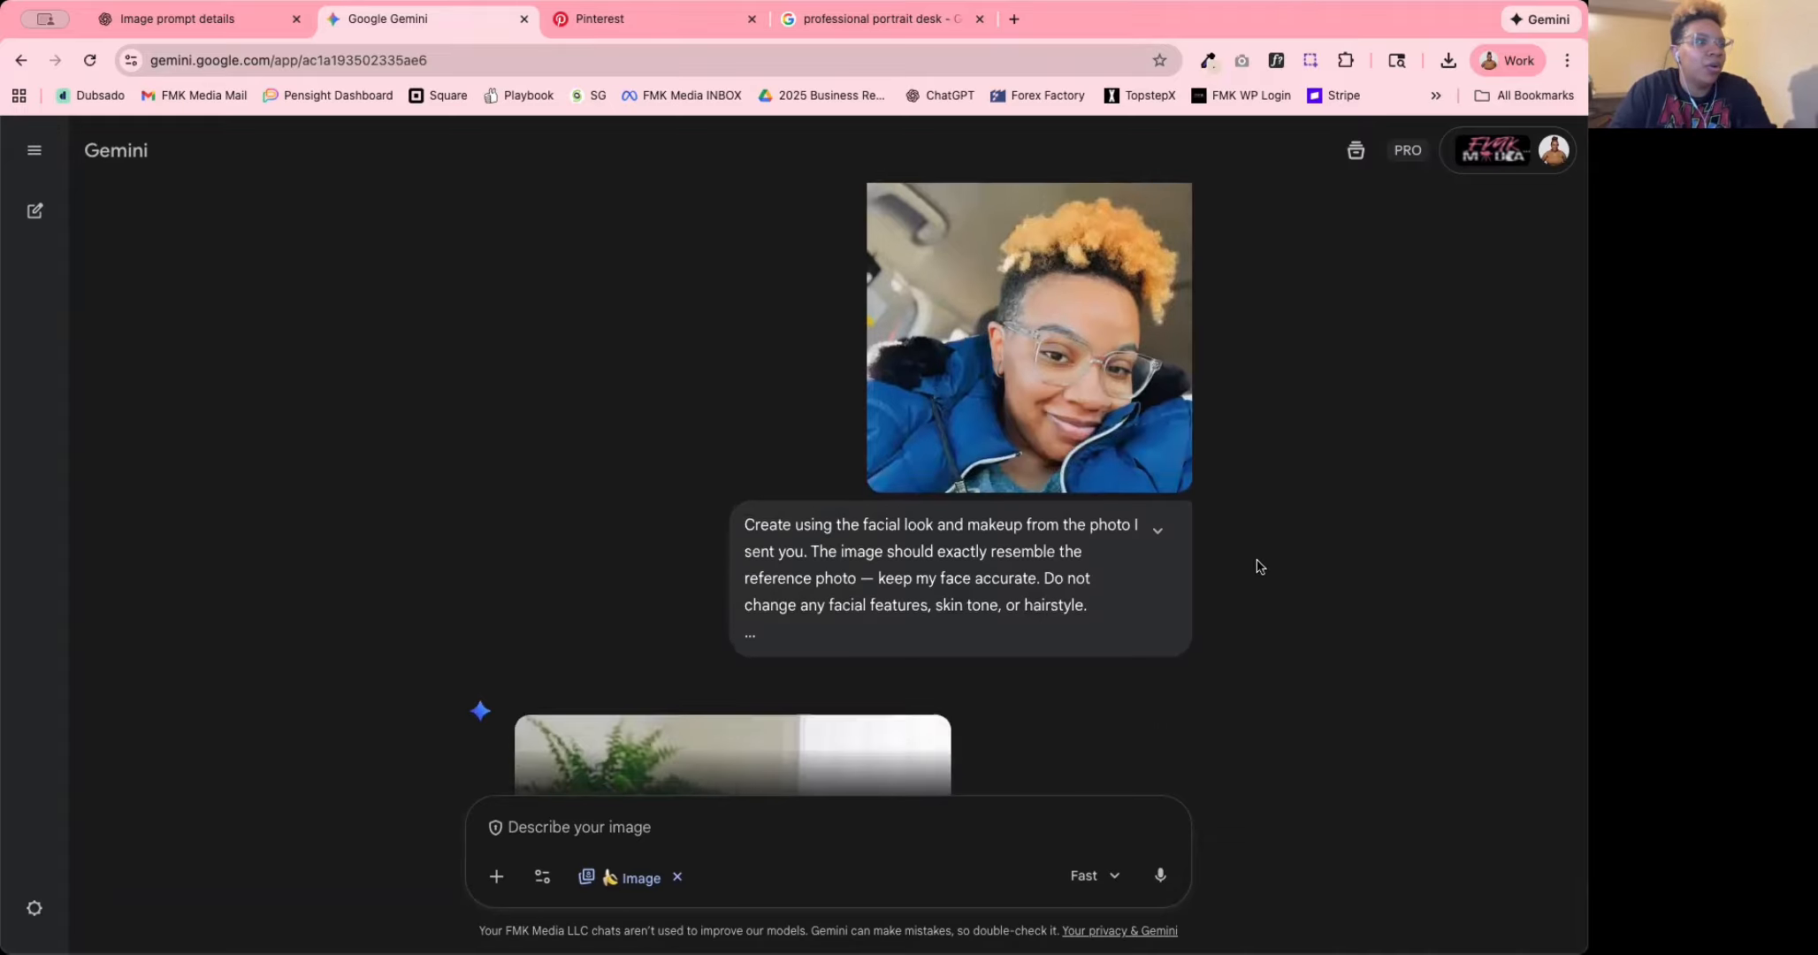
Expand the submitted prompt to check its full text, copy it and paste it into a new message.
{"action": "left_click", "coordinate": [1159, 520]}
{"action": "scroll", "coordinate": [884, 496], "scroll_direction": "down", "scroll_amount": 5}
{"action": "scroll", "coordinate": [847, 462], "scroll_direction": "up", "scroll_amount": 2}
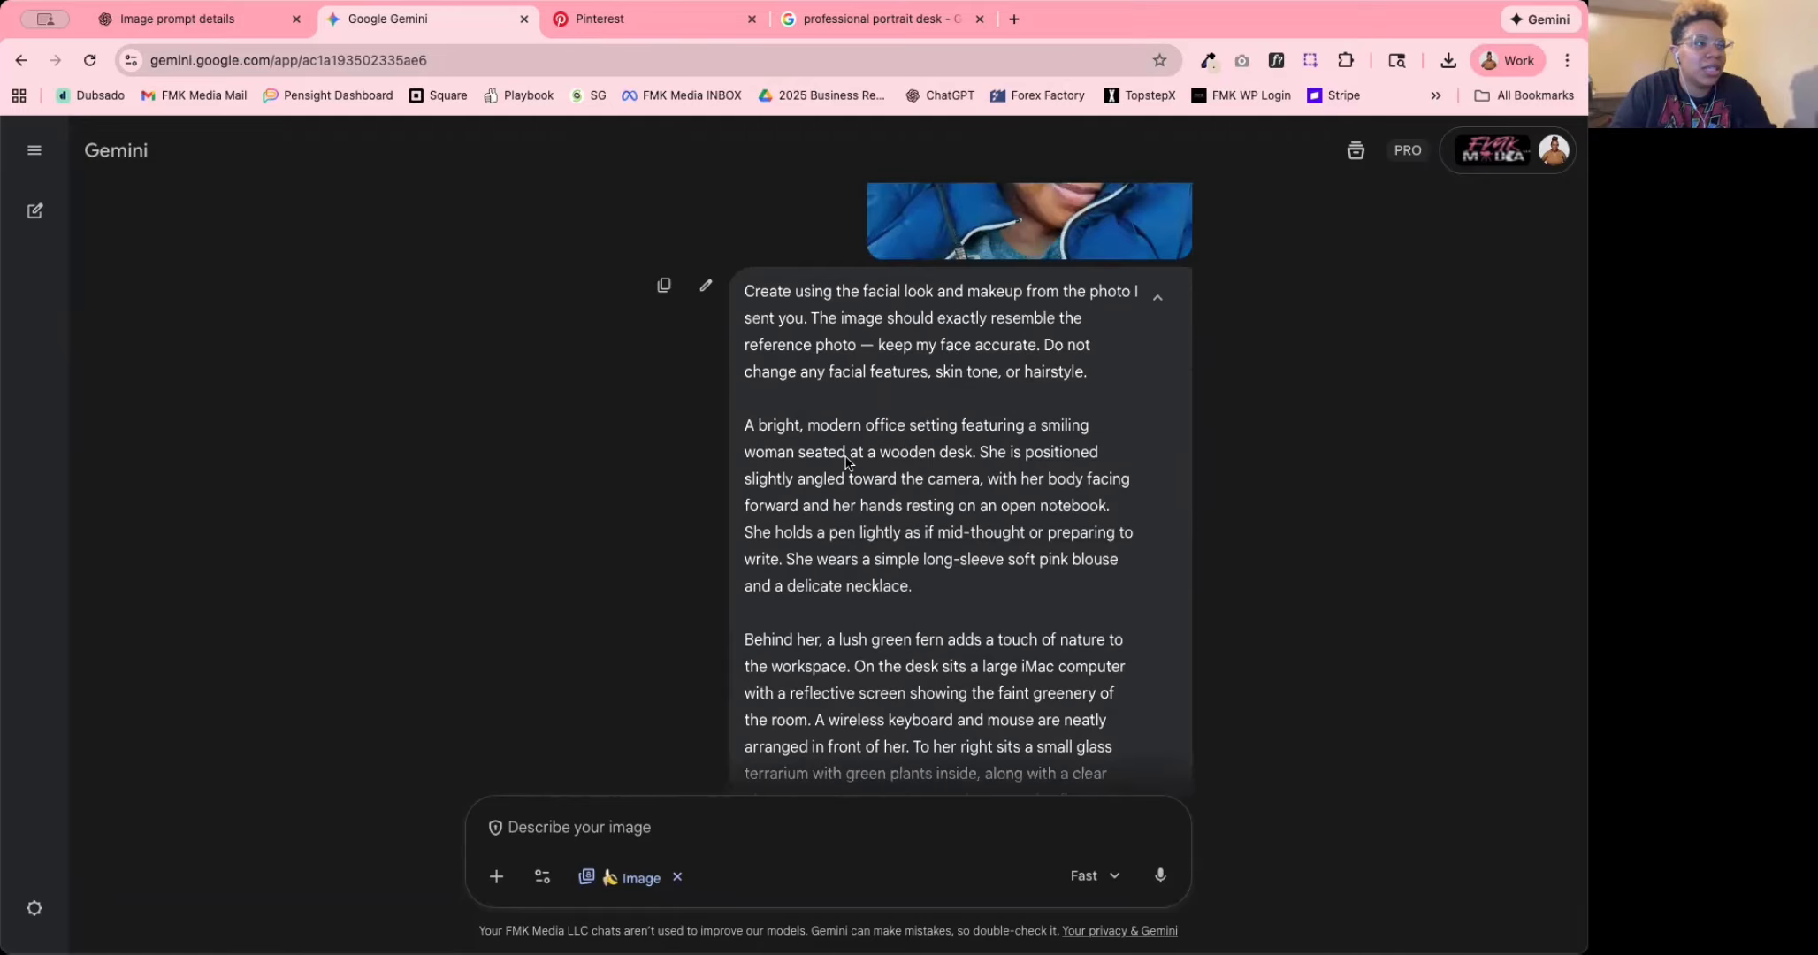
{"action": "scroll", "coordinate": [846, 462], "scroll_direction": "up", "scroll_amount": 1}
{"action": "scroll", "coordinate": [988, 445], "scroll_direction": "up", "scroll_amount": 2}
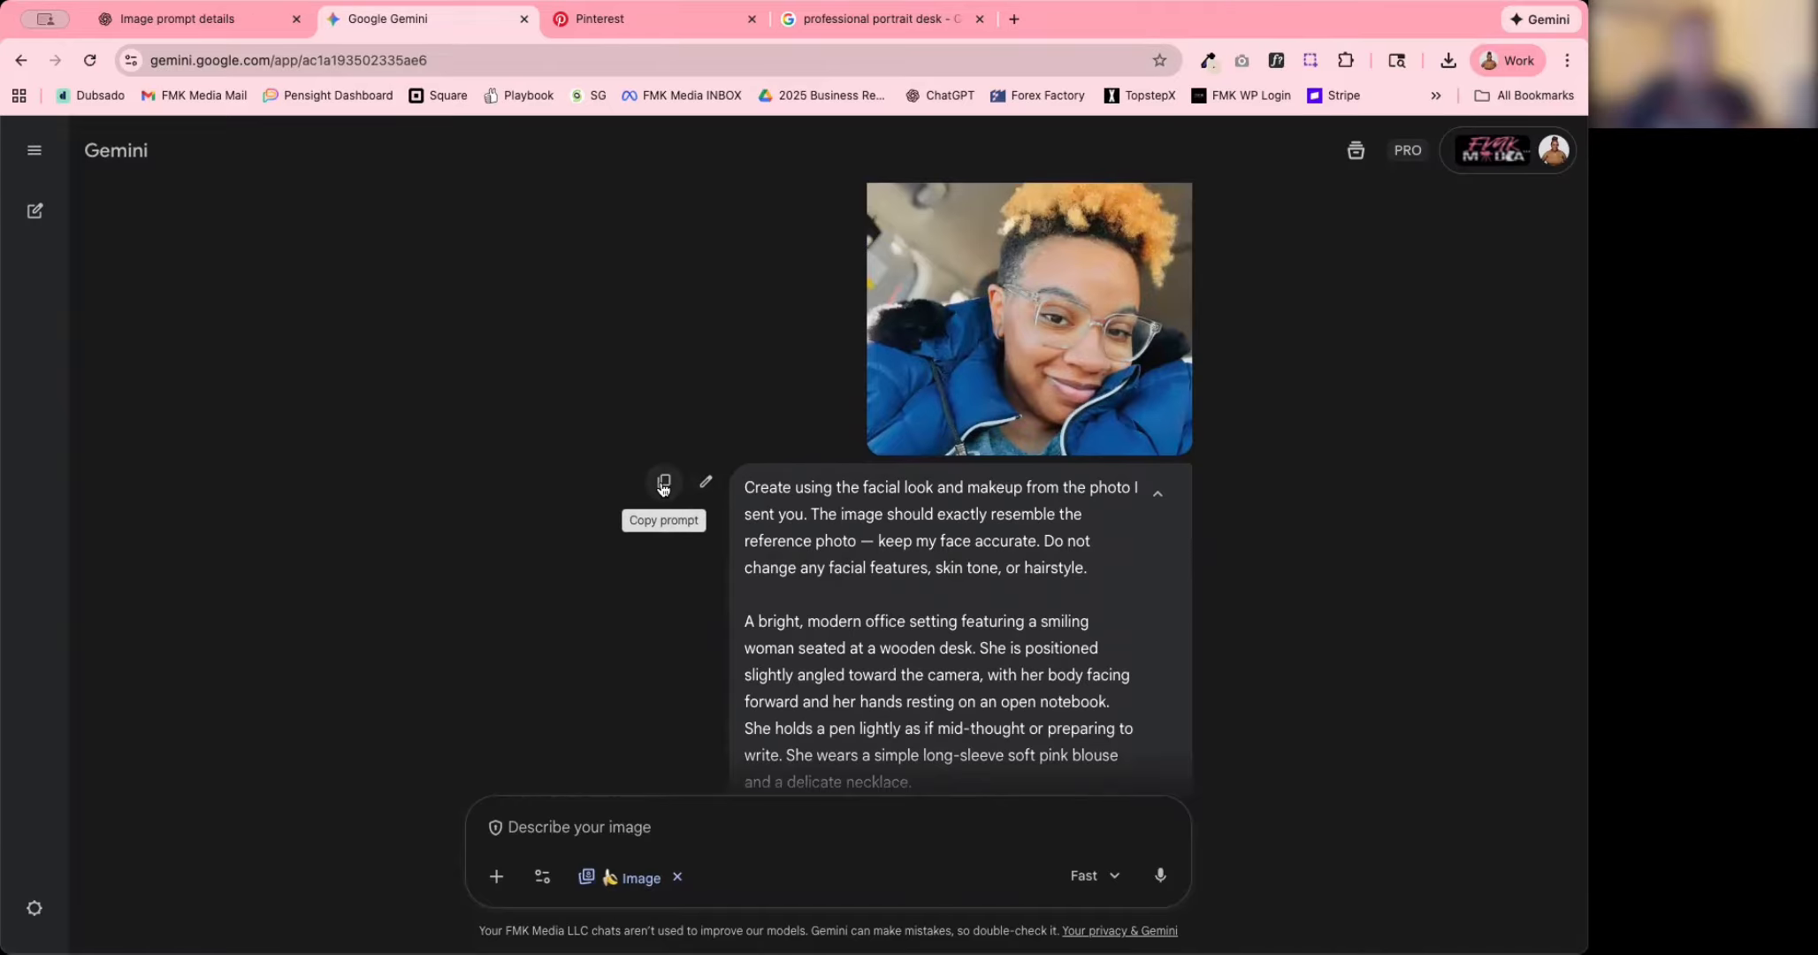
{"action": "left_click", "coordinate": [664, 484]}
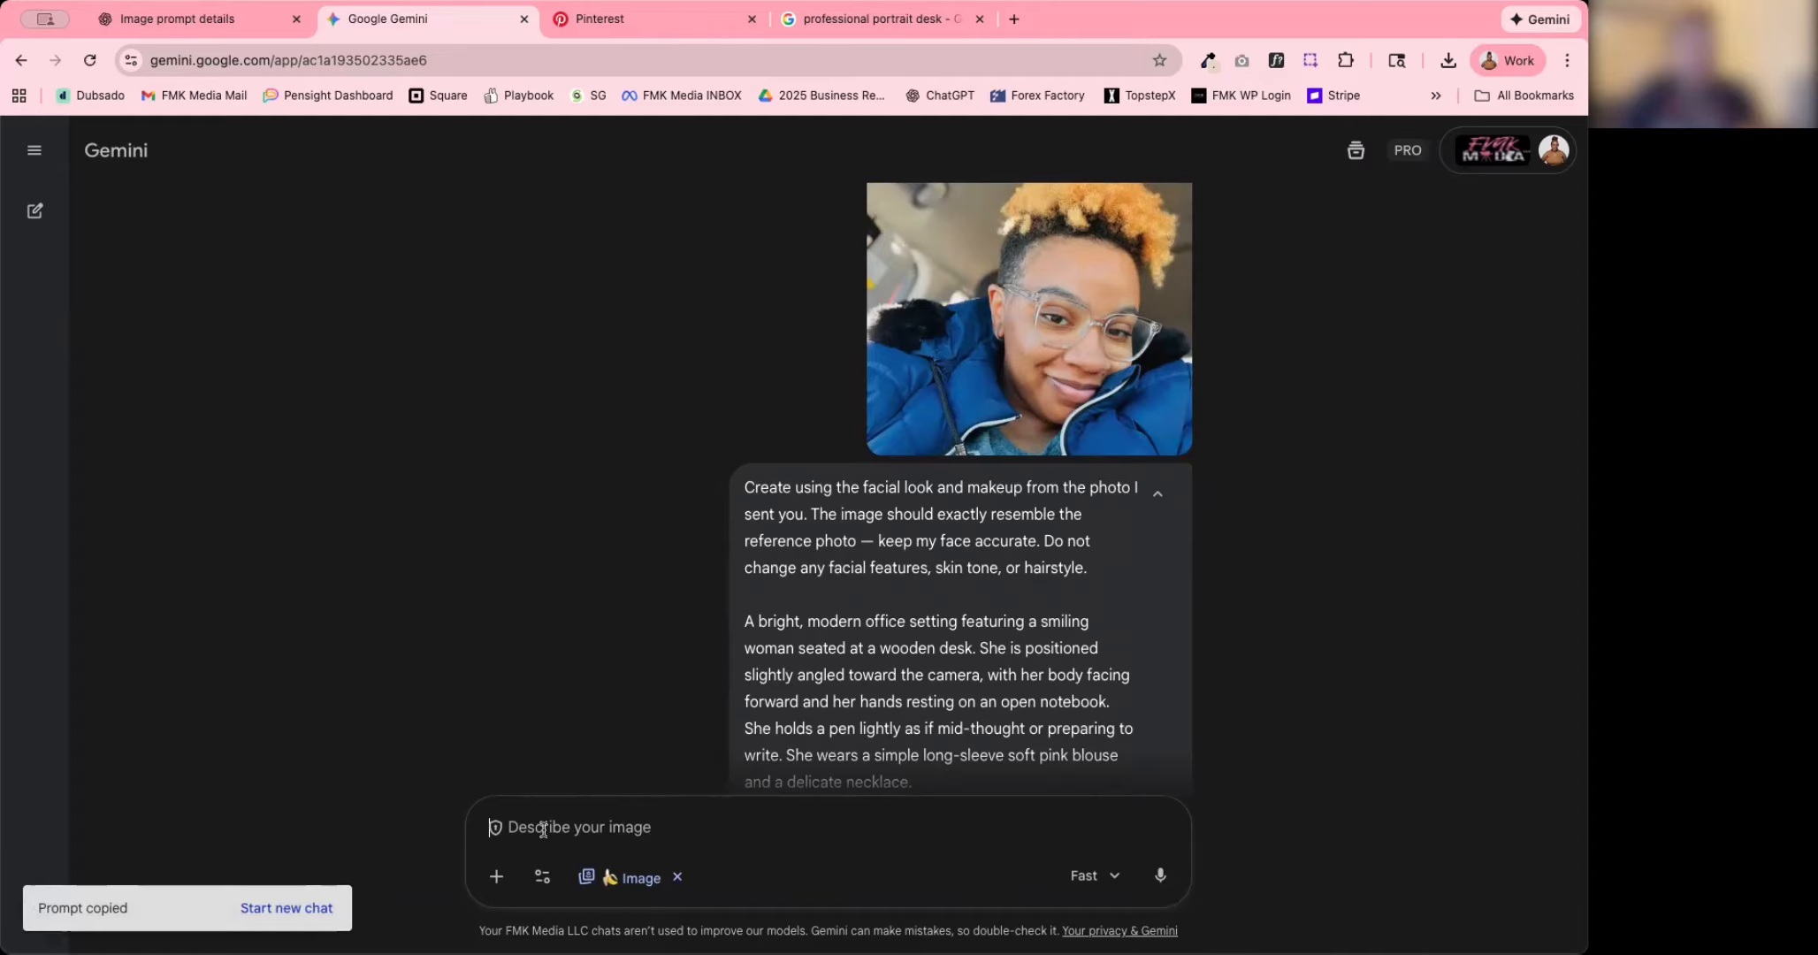
{"action": "key", "text": "ctrl+v"}
{"action": "scroll", "coordinate": [720, 783], "scroll_direction": "up", "scroll_amount": 10}
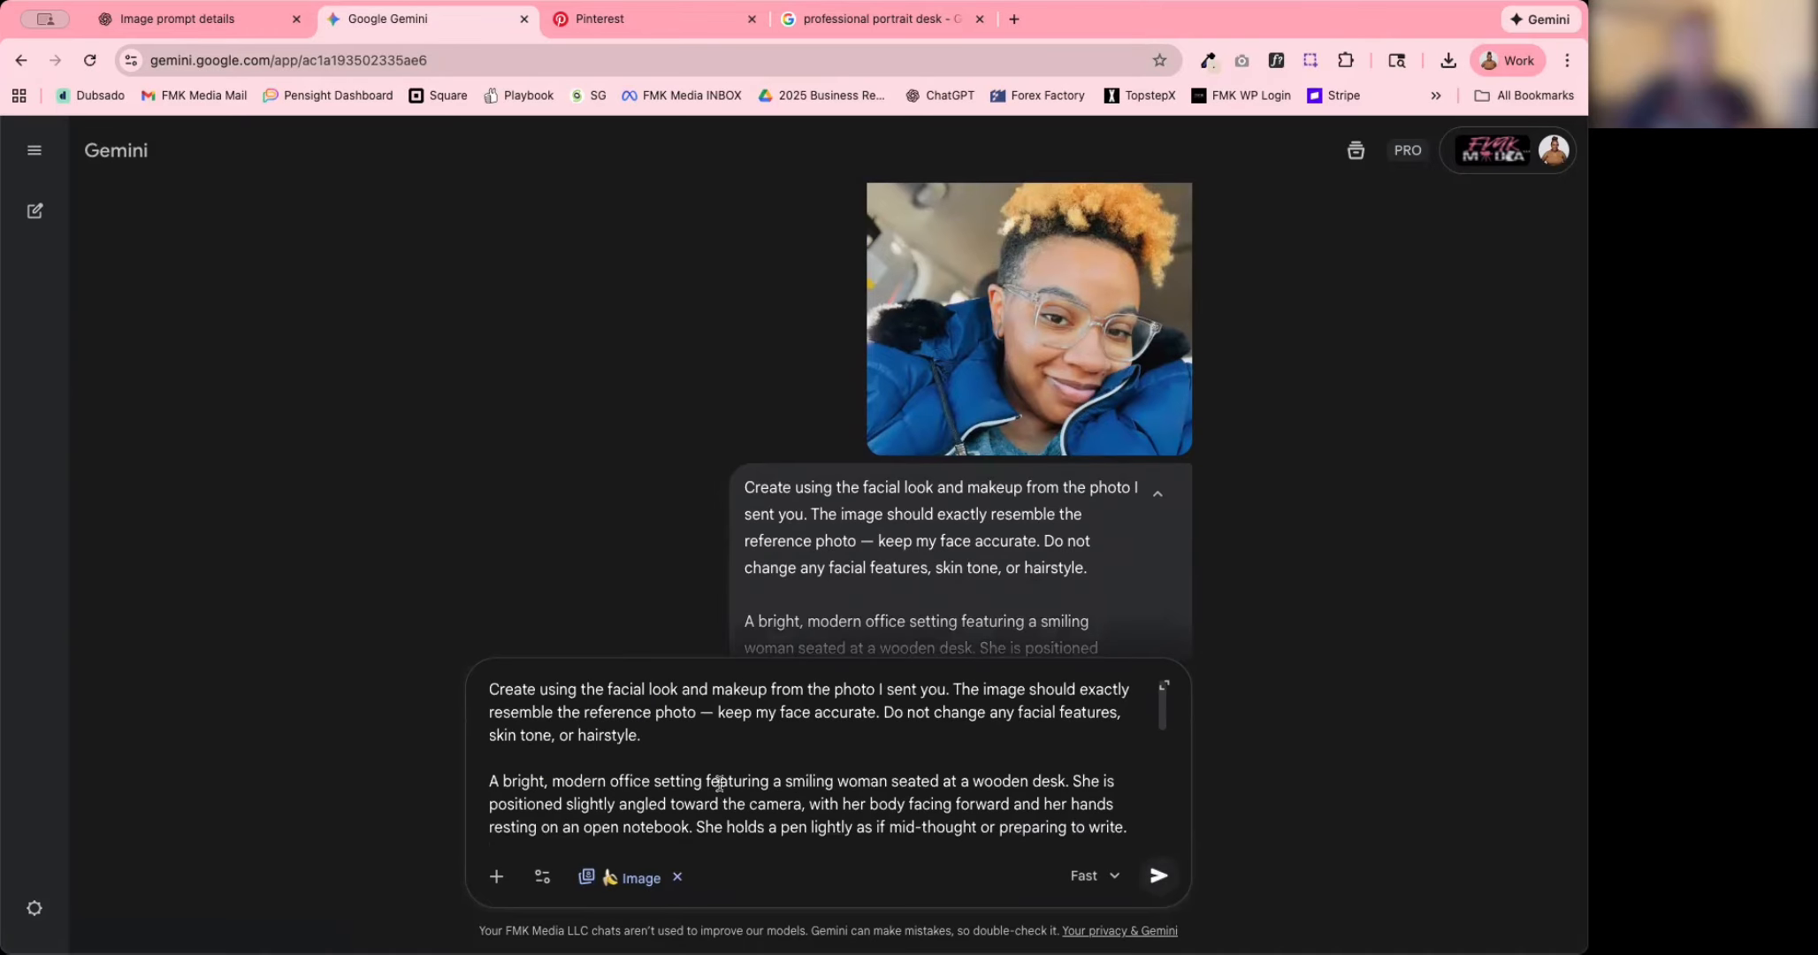
Attach a different selfie, the one with the olive jacket, to the pasted prompt and submit it.
{"action": "left_click", "coordinate": [496, 876]}
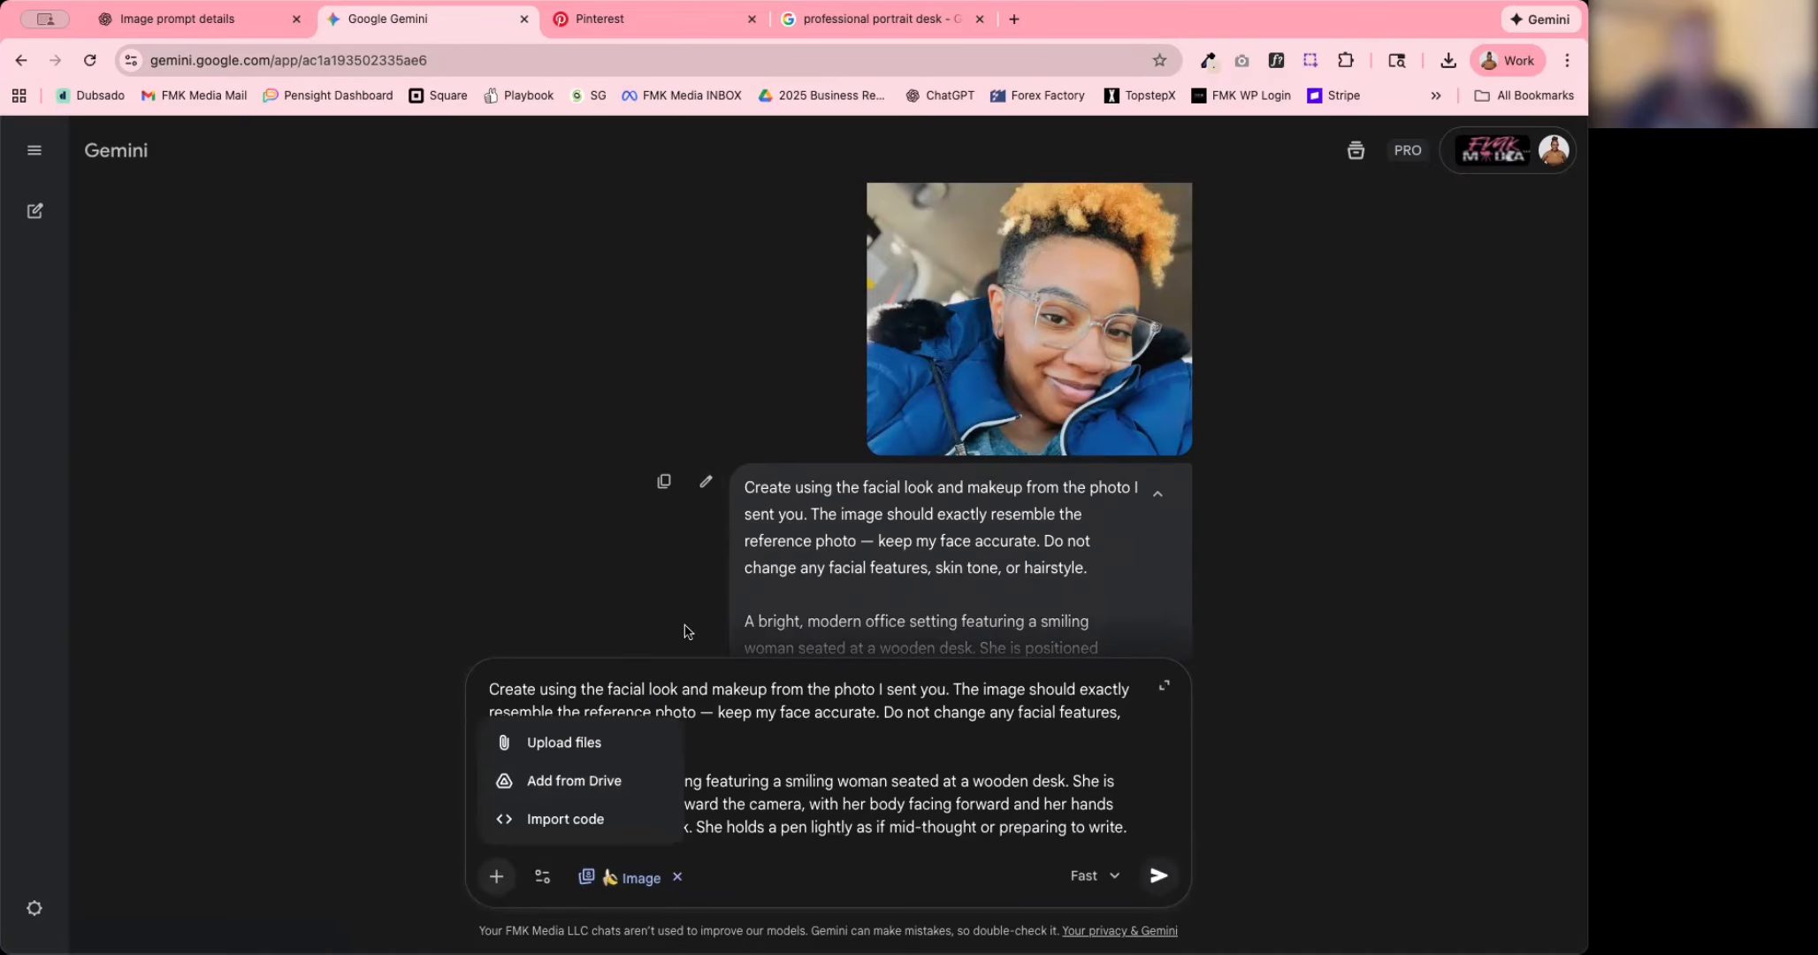
{"action": "left_click", "coordinate": [574, 739]}
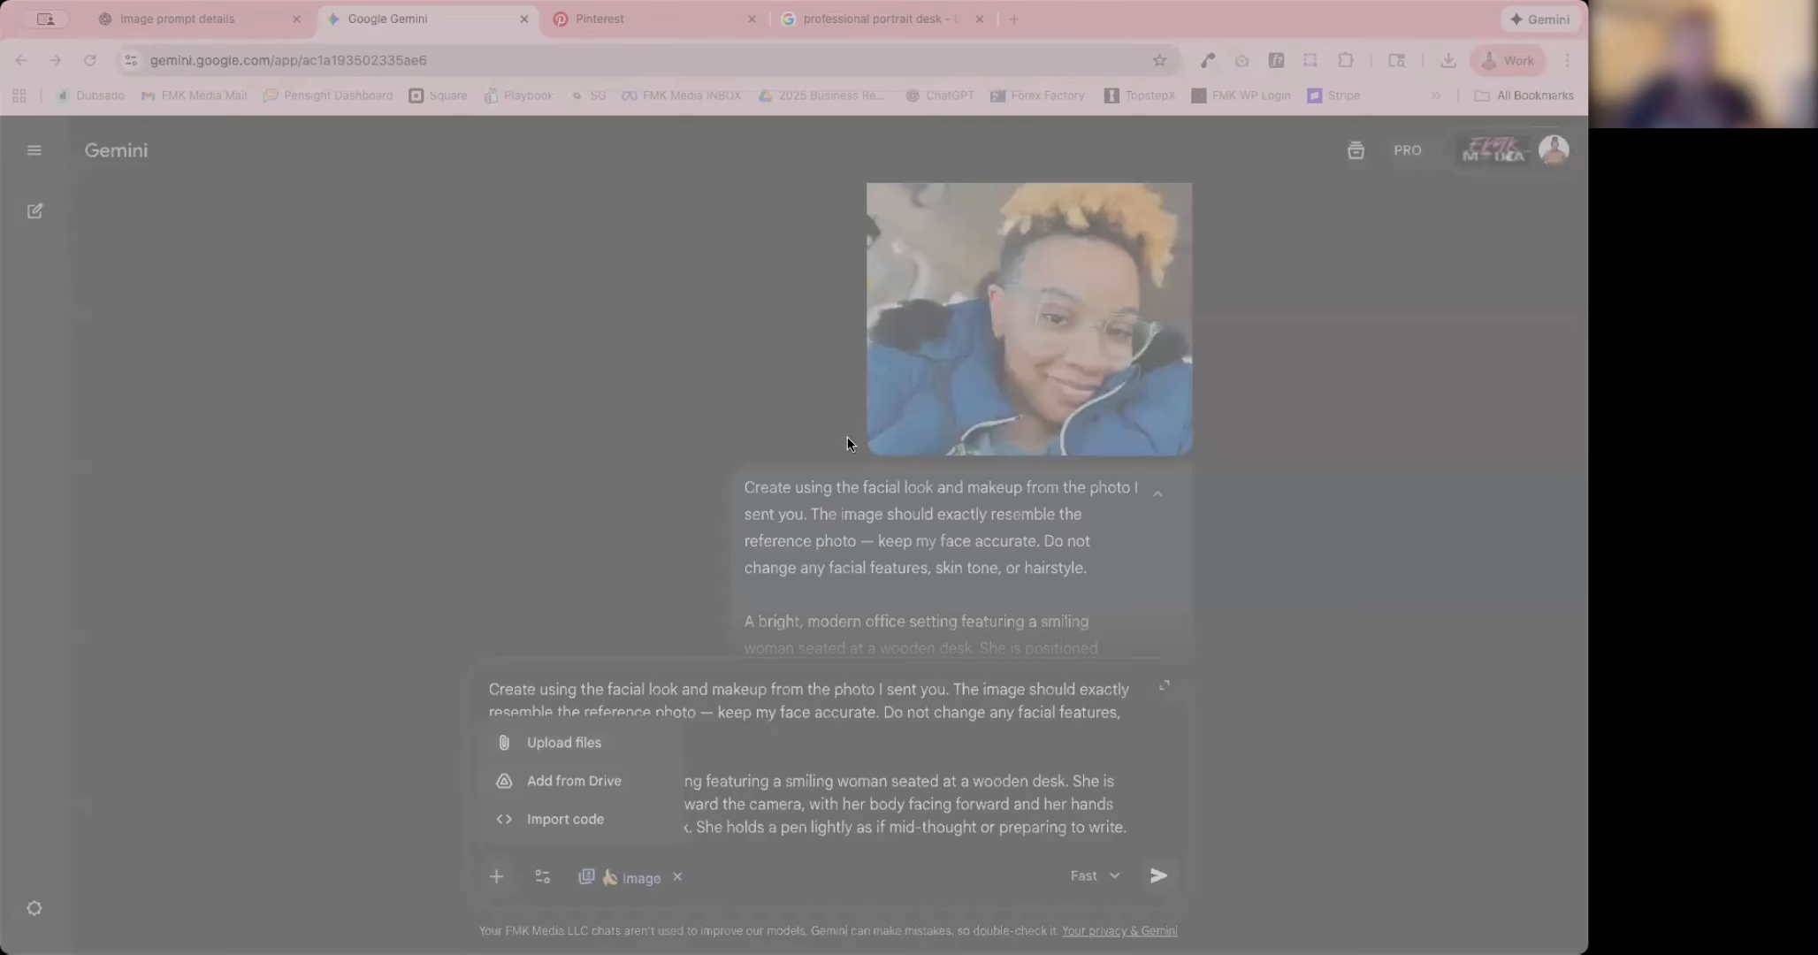
{"action": "double_click", "coordinate": [1048, 387]}
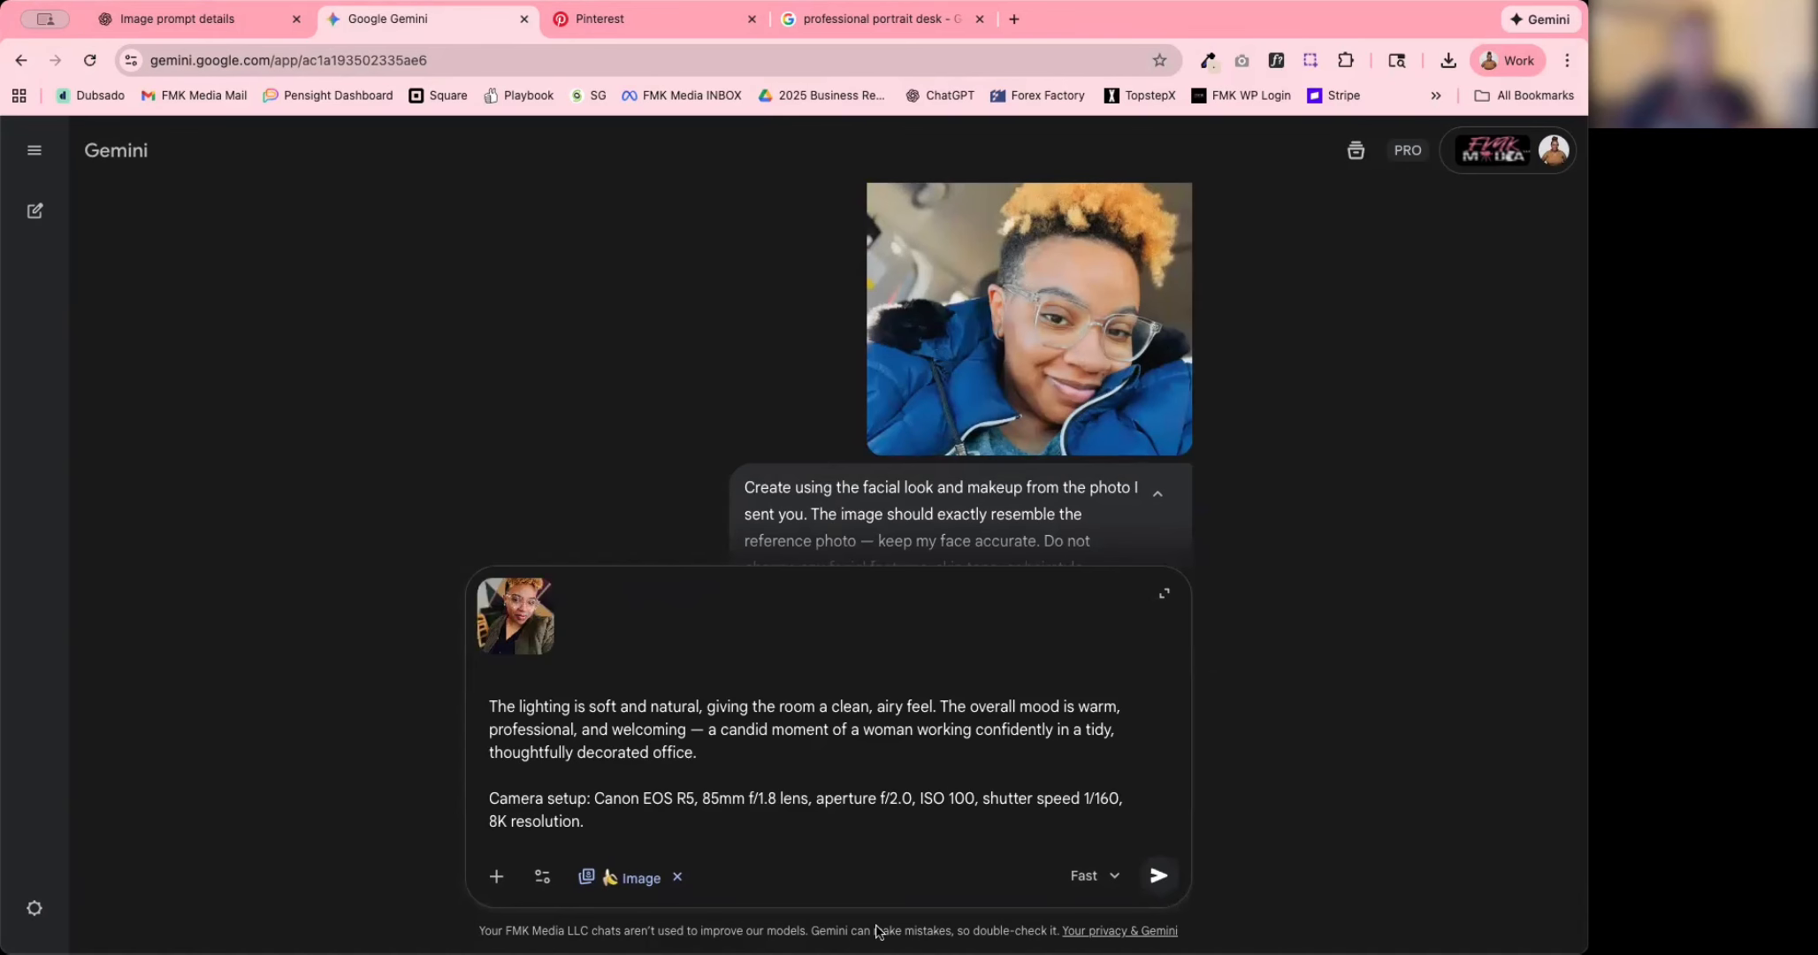
{"action": "left_click", "coordinate": [1157, 874]}
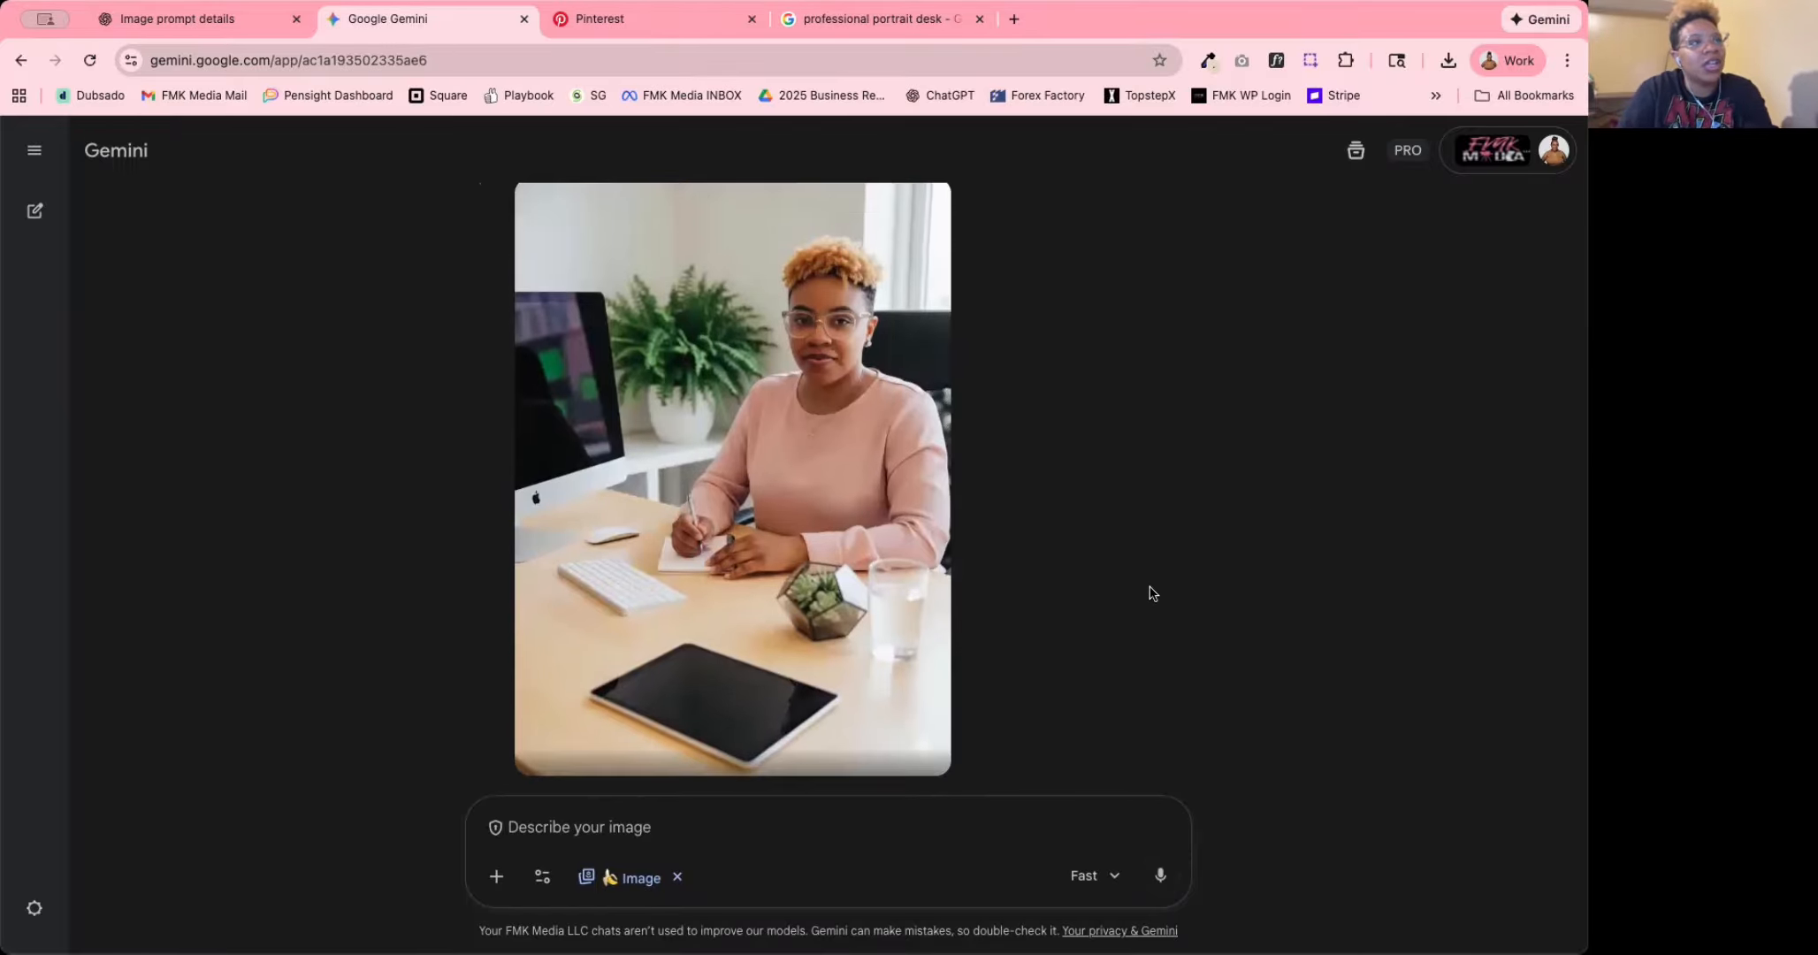
Compare the second generated portrait with the first one and with the selfies used for each.
{"action": "scroll", "coordinate": [891, 531], "scroll_direction": "up", "scroll_amount": 5}
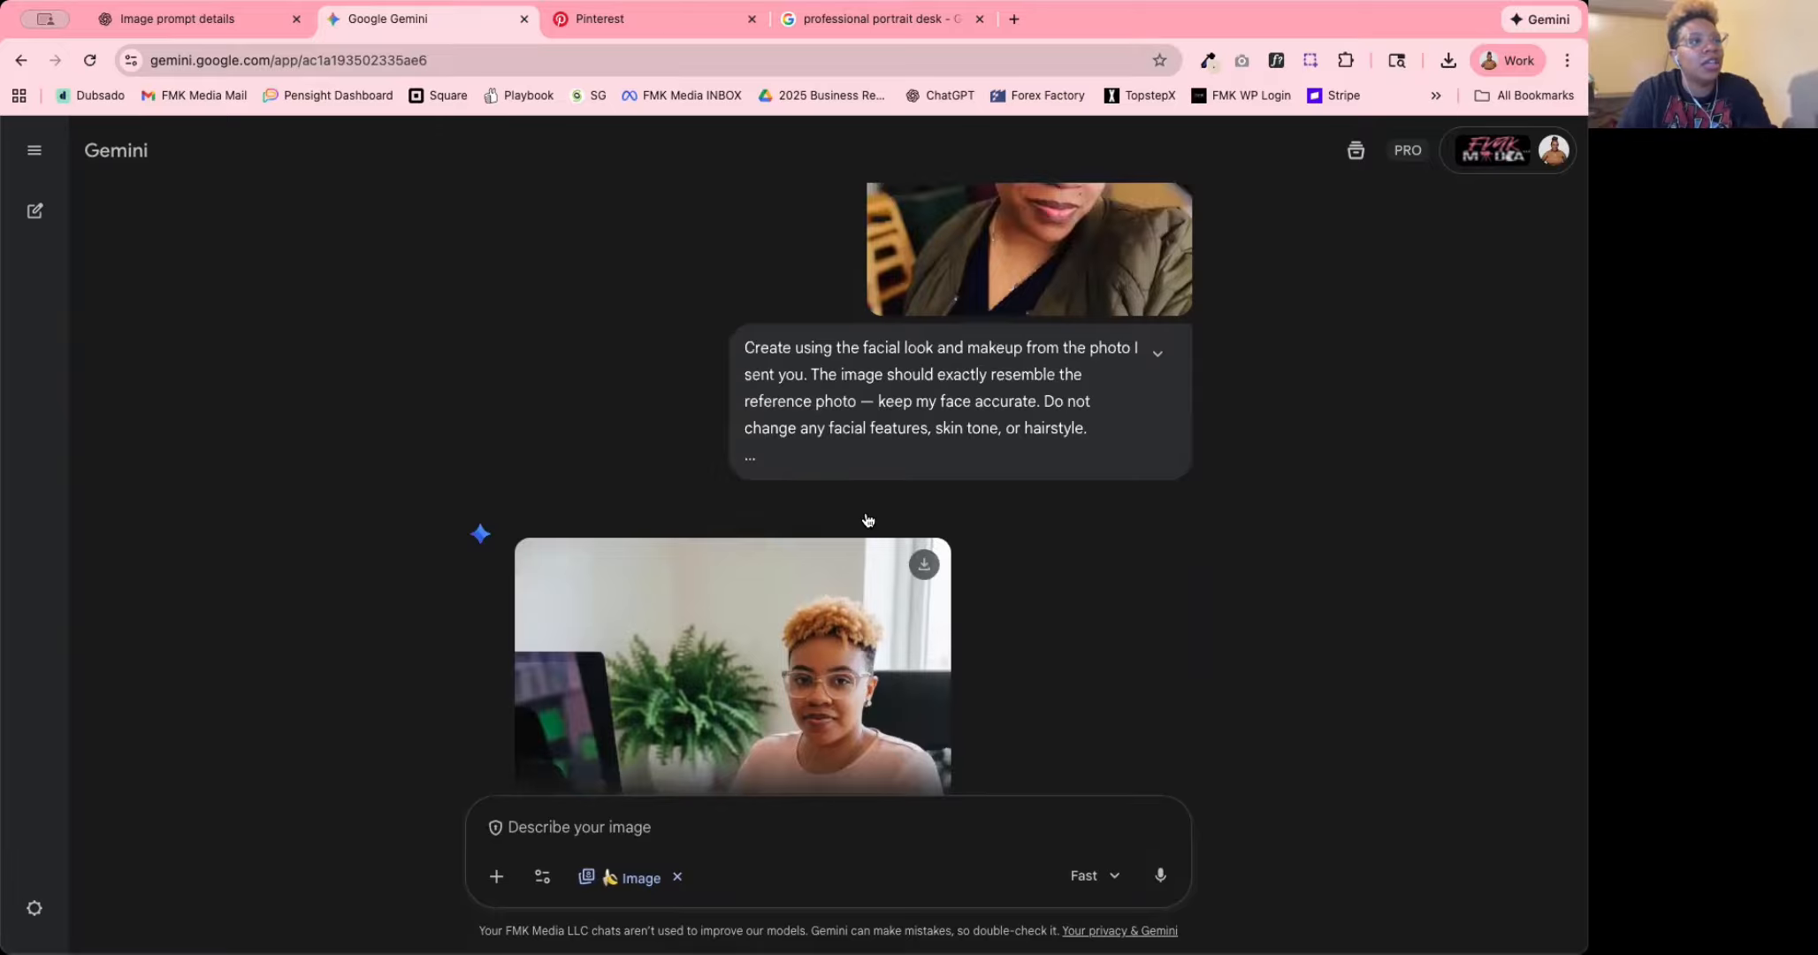
{"action": "scroll", "coordinate": [891, 531], "scroll_direction": "down", "scroll_amount": 5}
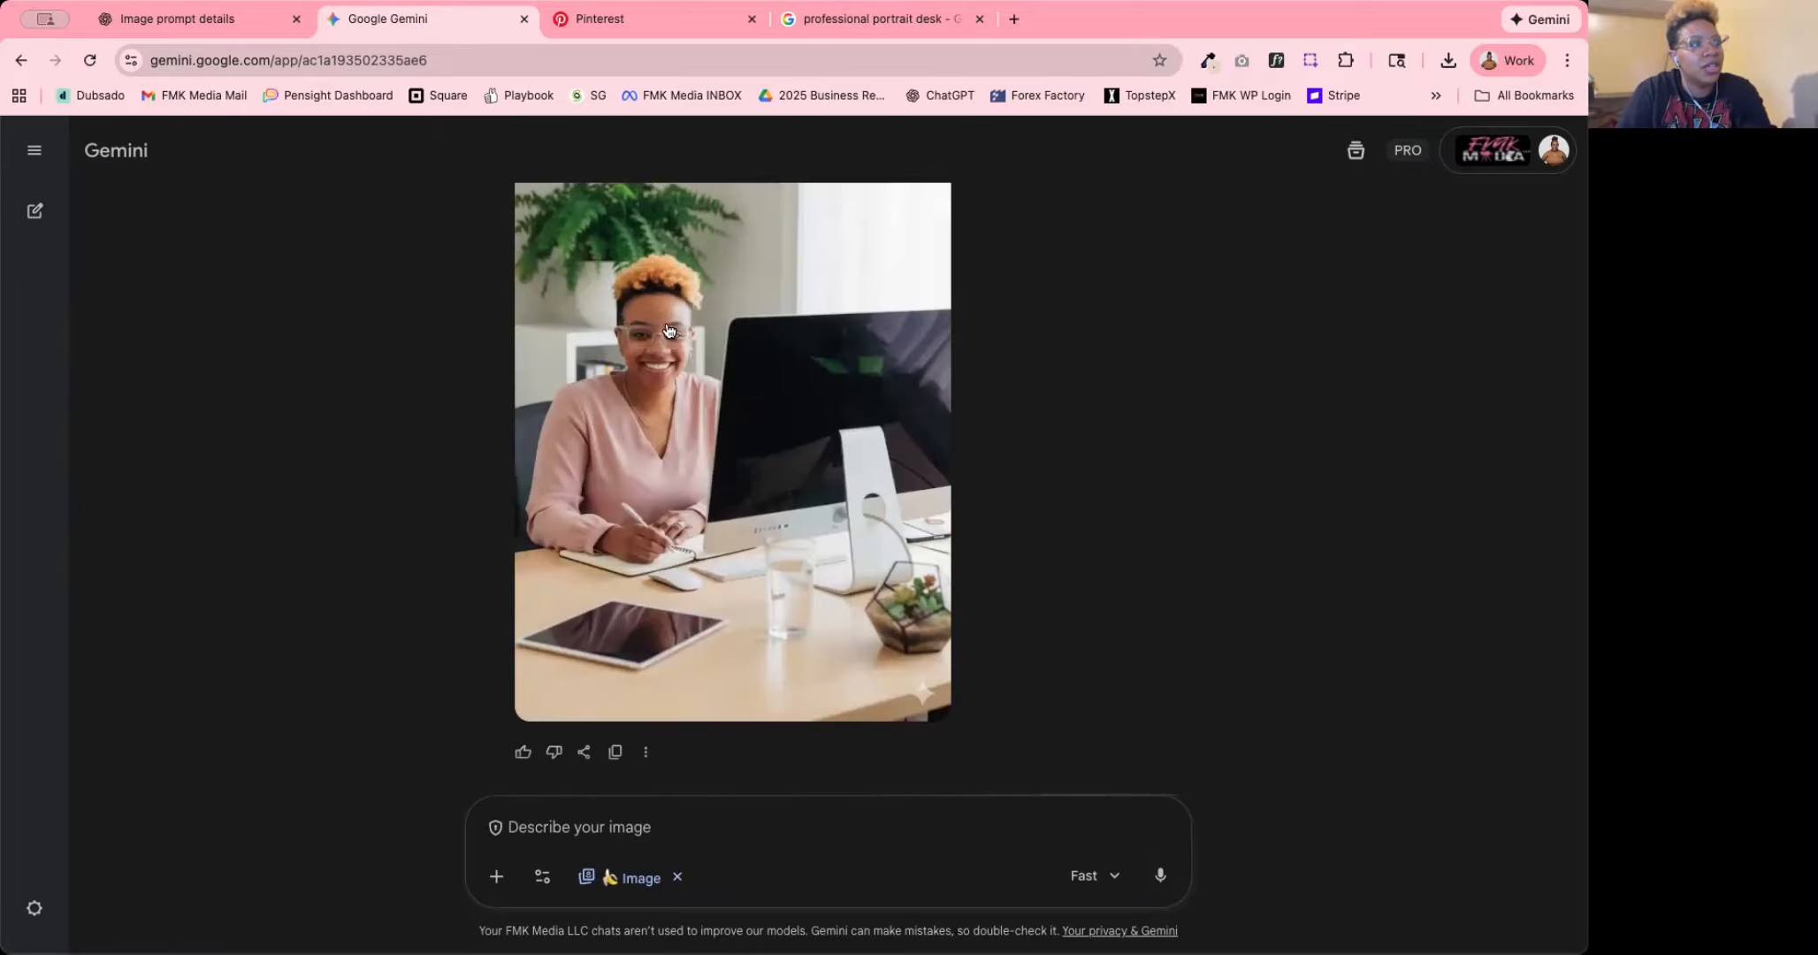
{"action": "scroll", "coordinate": [978, 561], "scroll_direction": "up", "scroll_amount": 10}
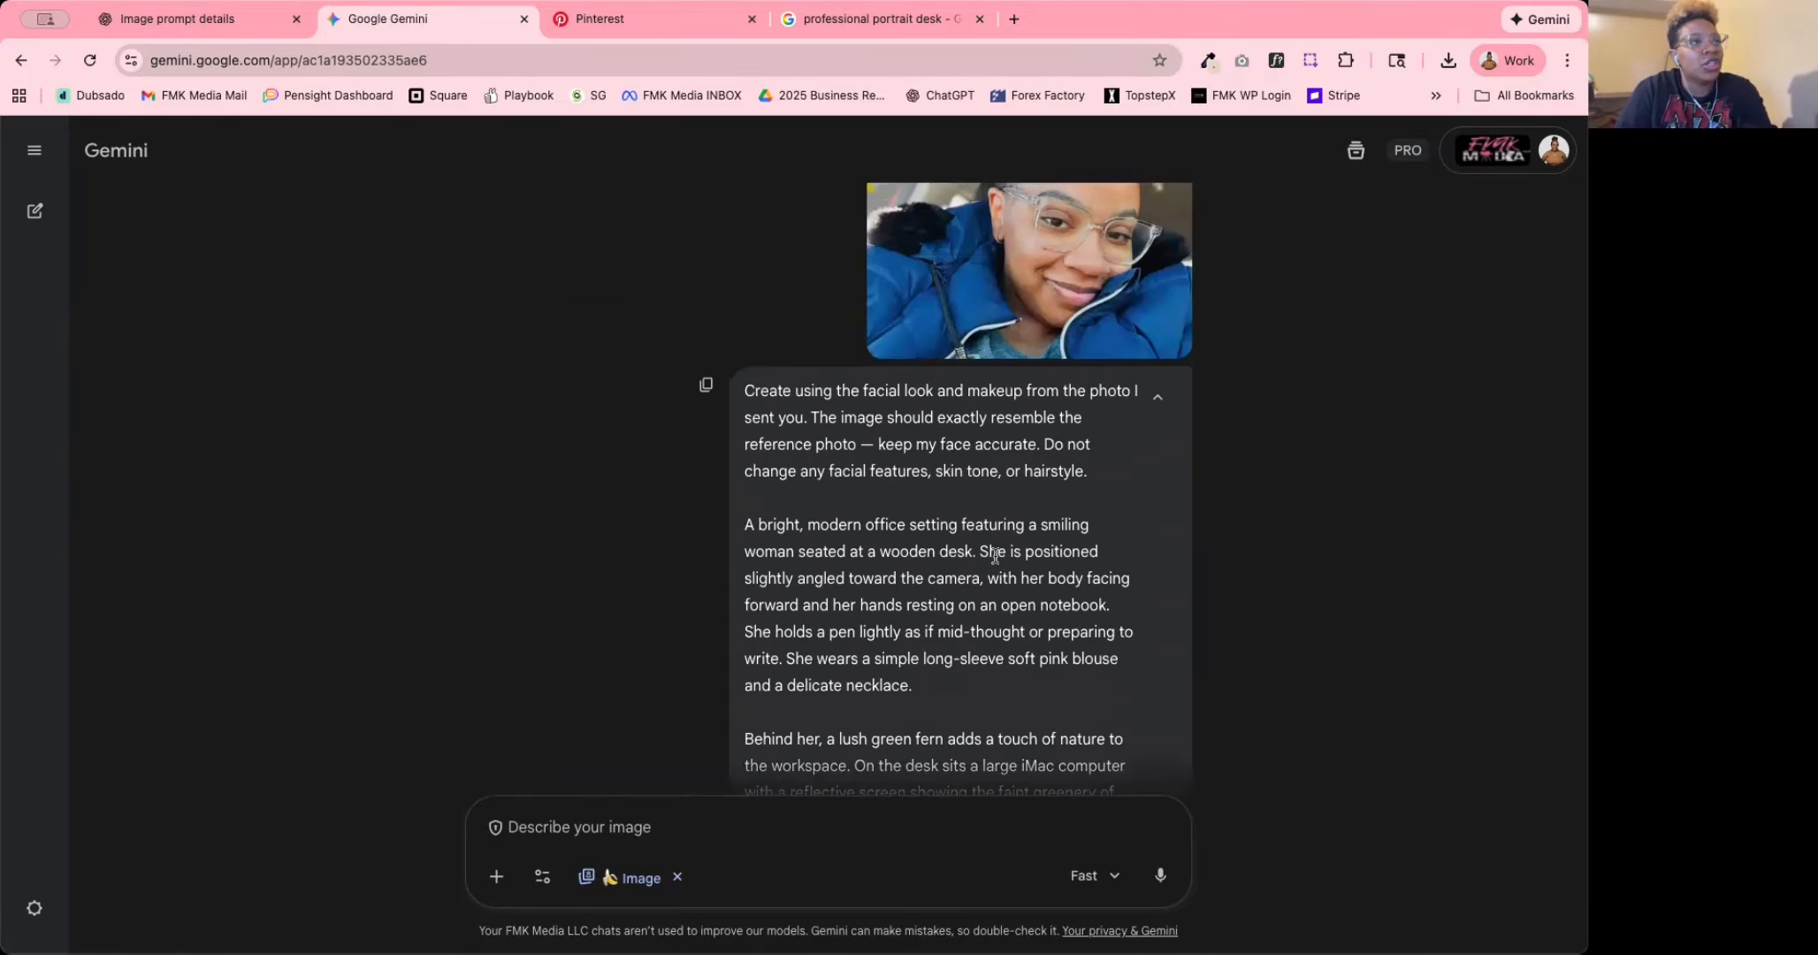
{"action": "scroll", "coordinate": [1081, 607], "scroll_direction": "down", "scroll_amount": 15}
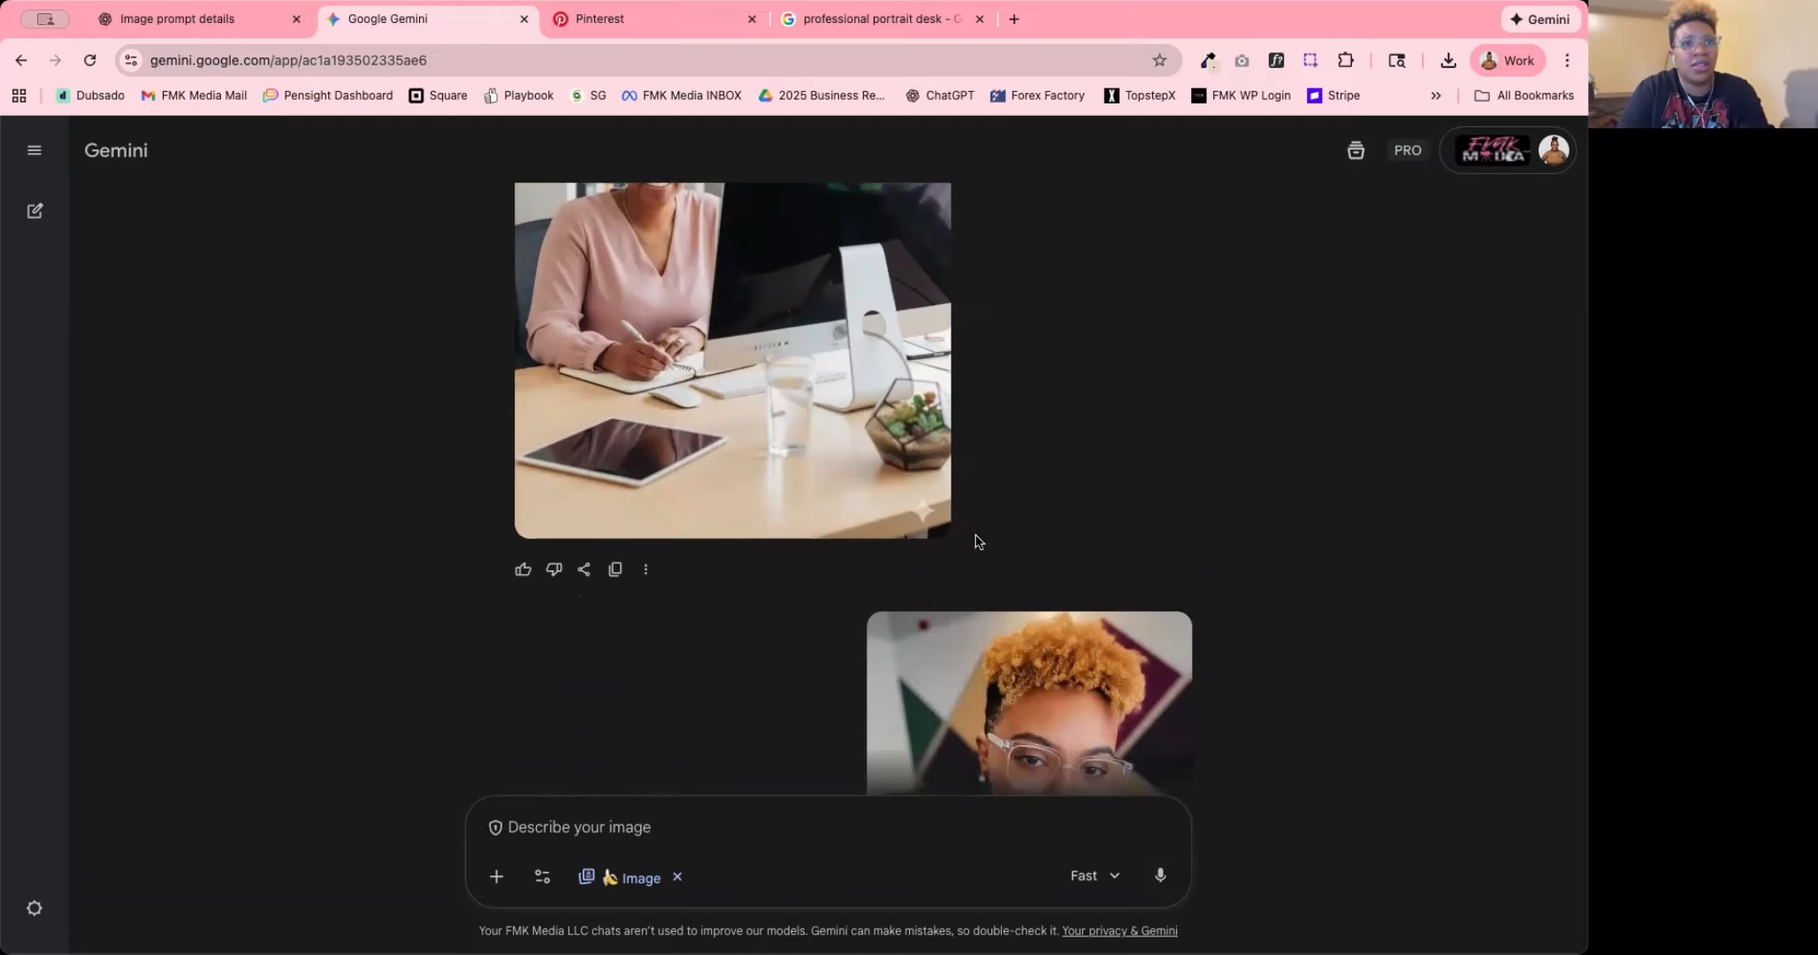
{"action": "scroll", "coordinate": [1026, 571], "scroll_direction": "down", "scroll_amount": 4}
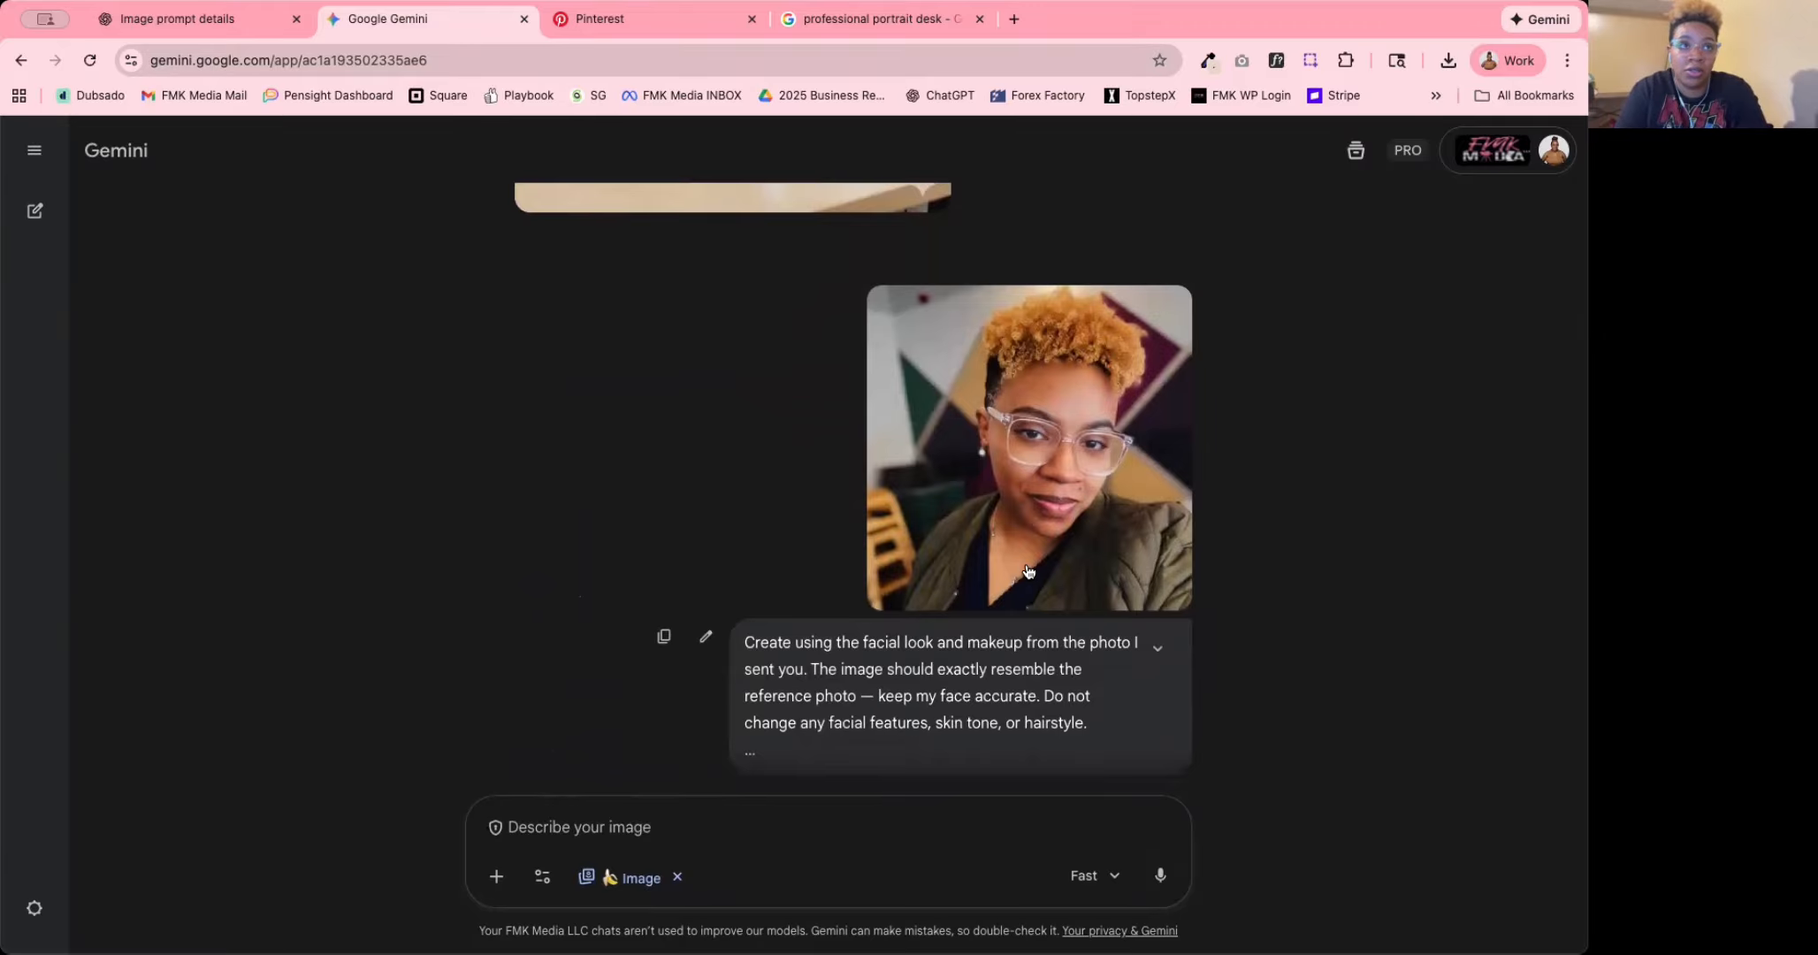
{"action": "scroll", "coordinate": [1043, 579], "scroll_direction": "down", "scroll_amount": 3}
{"action": "scroll", "coordinate": [1044, 420], "scroll_direction": "up", "scroll_amount": 2}
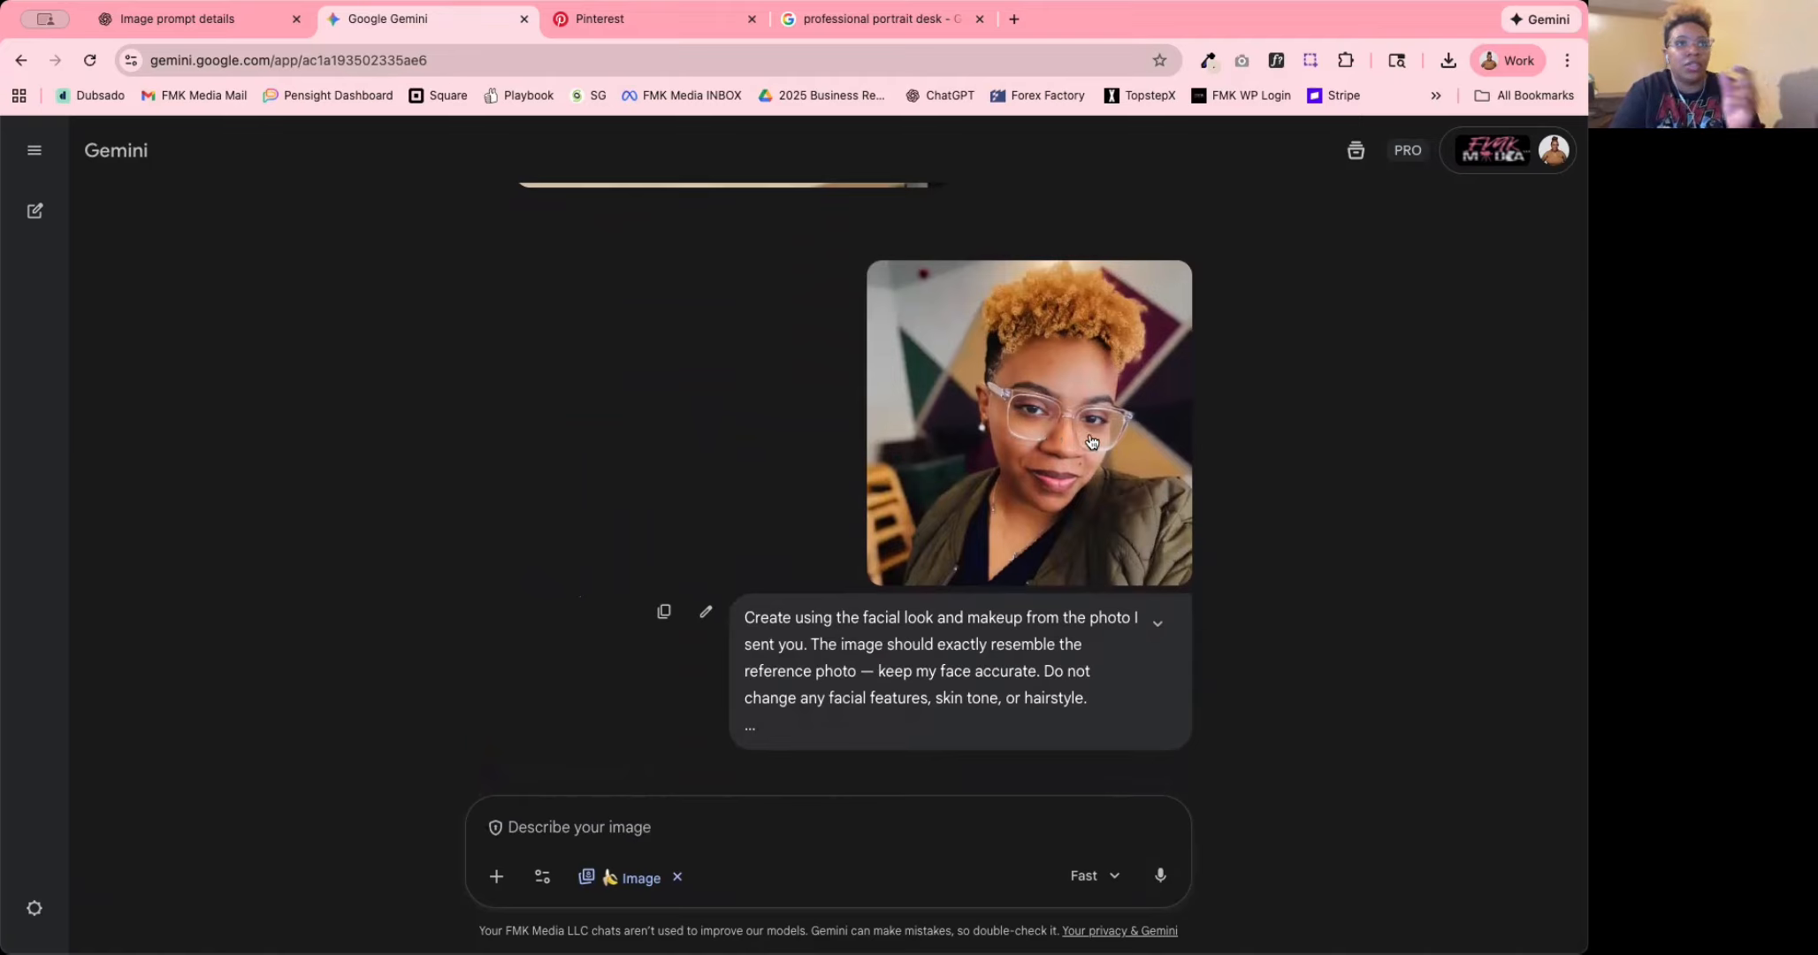
{"action": "scroll", "coordinate": [1068, 602], "scroll_direction": "down", "scroll_amount": 6}
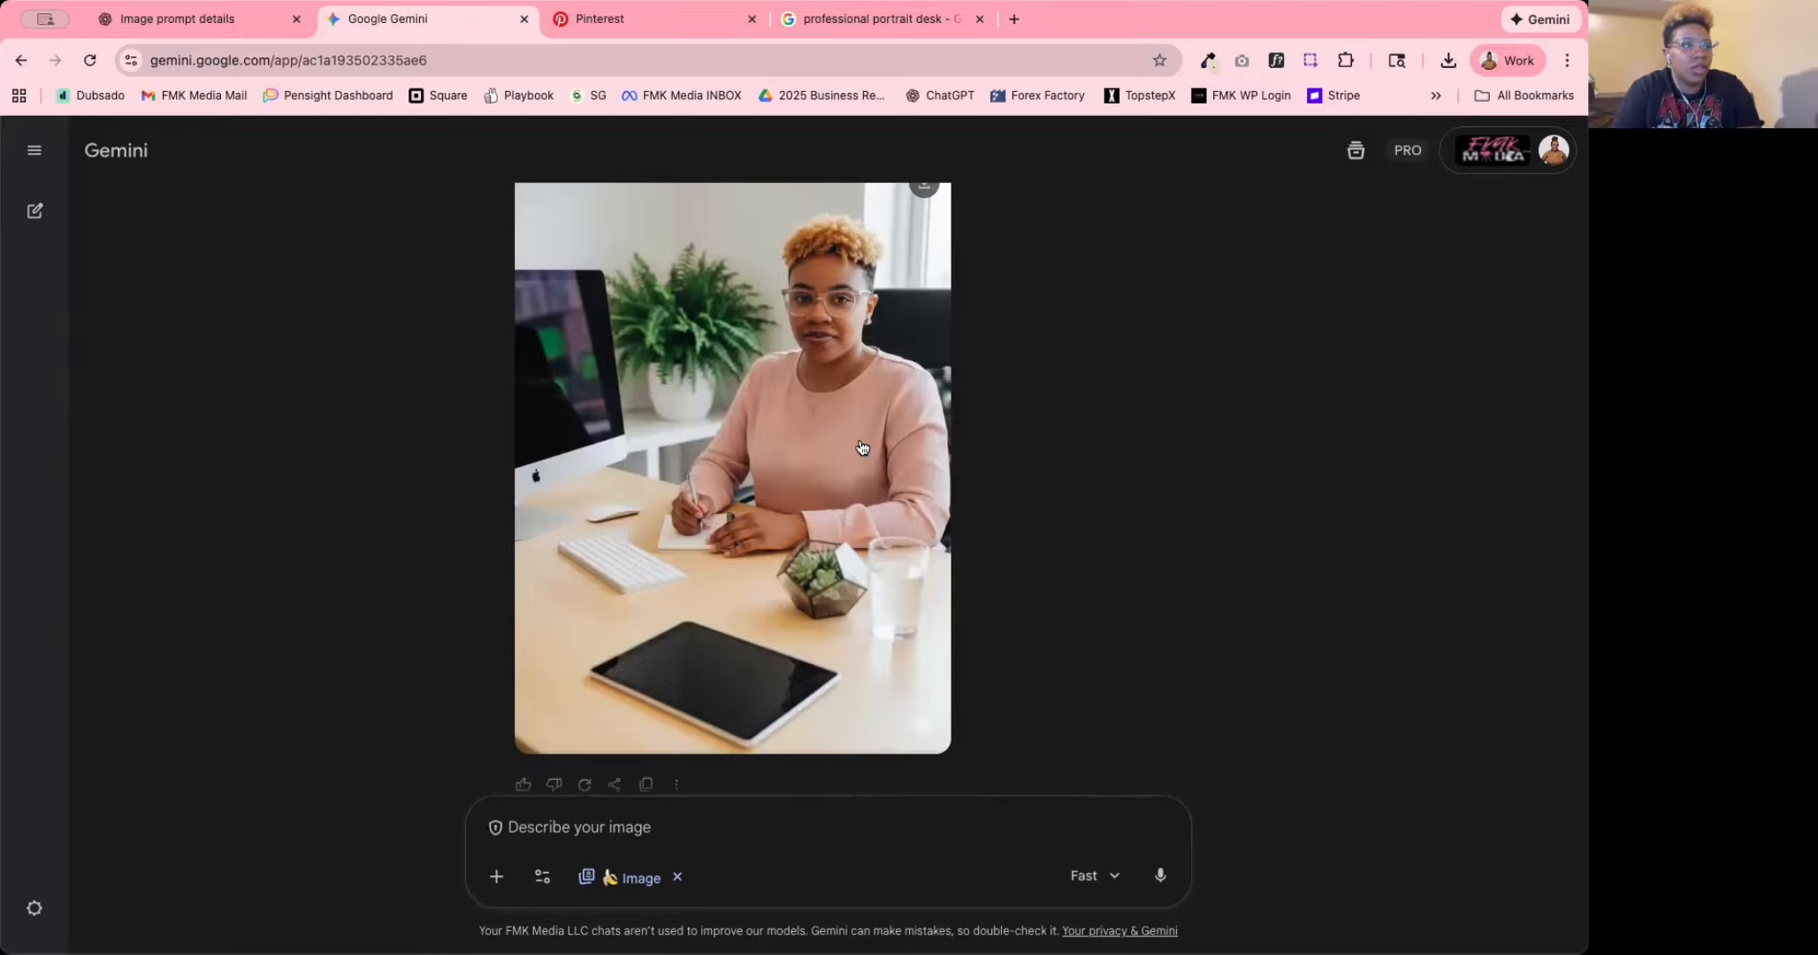
{"action": "scroll", "coordinate": [824, 452], "scroll_direction": "down", "scroll_amount": 1}
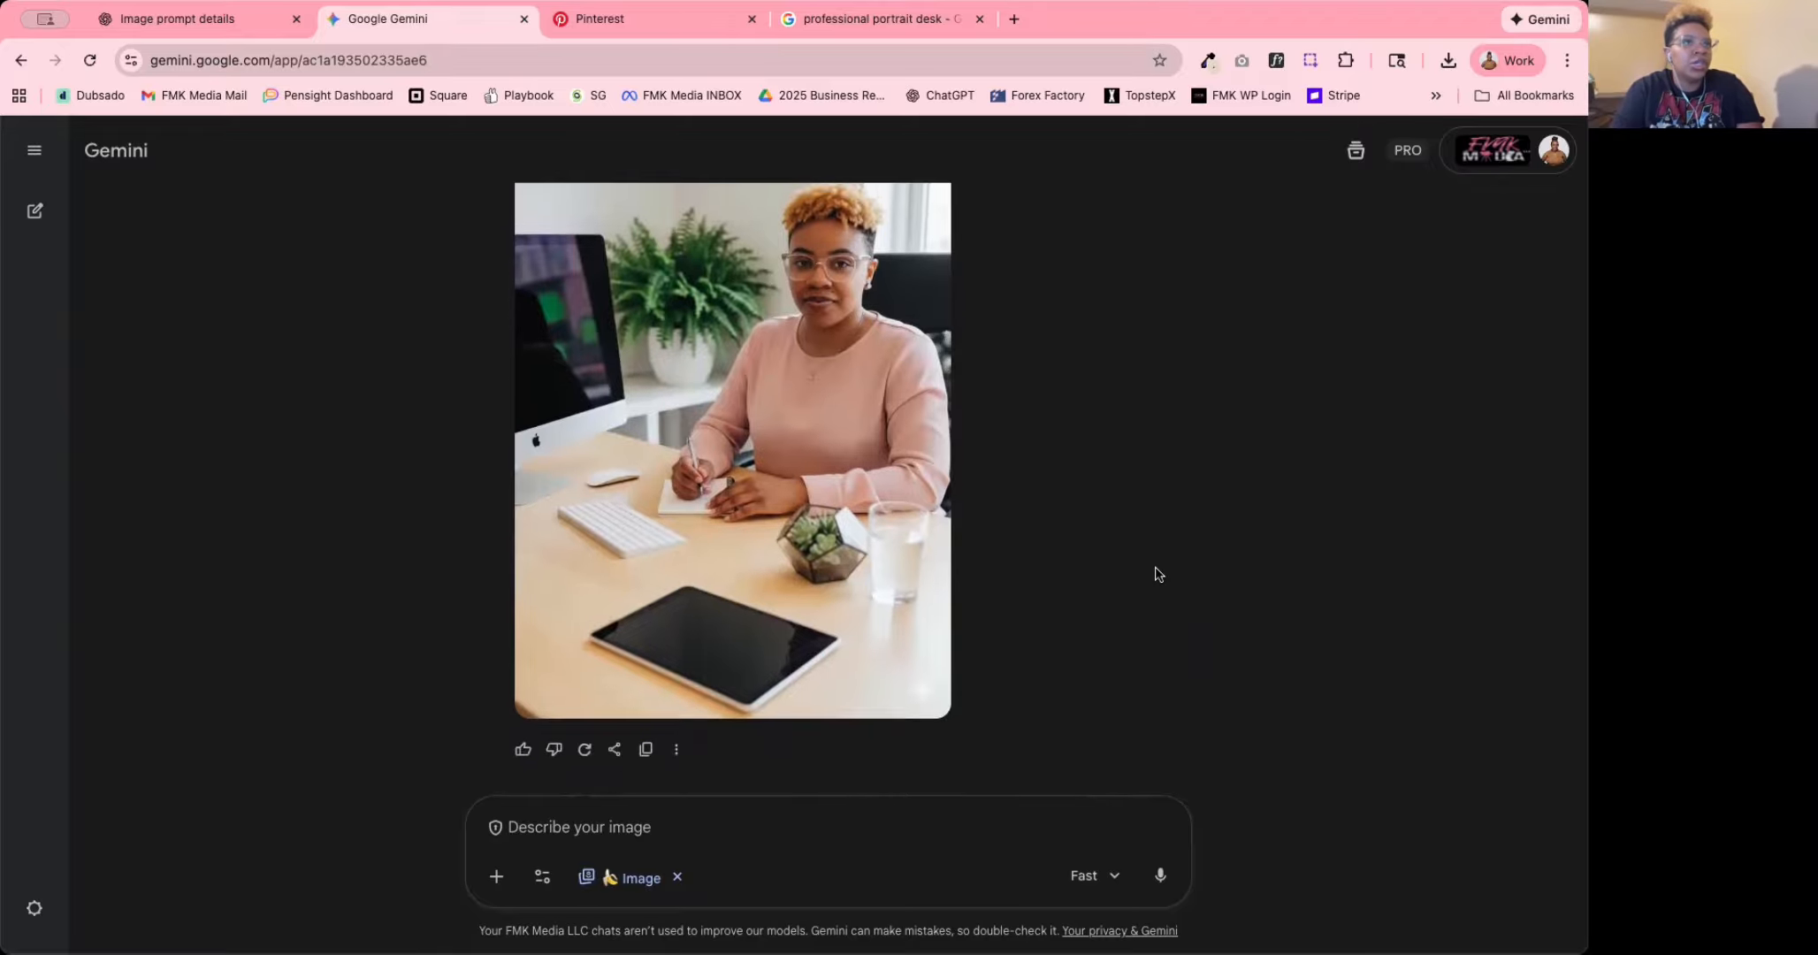
{"action": "scroll", "coordinate": [1159, 575], "scroll_direction": "up", "scroll_amount": 10}
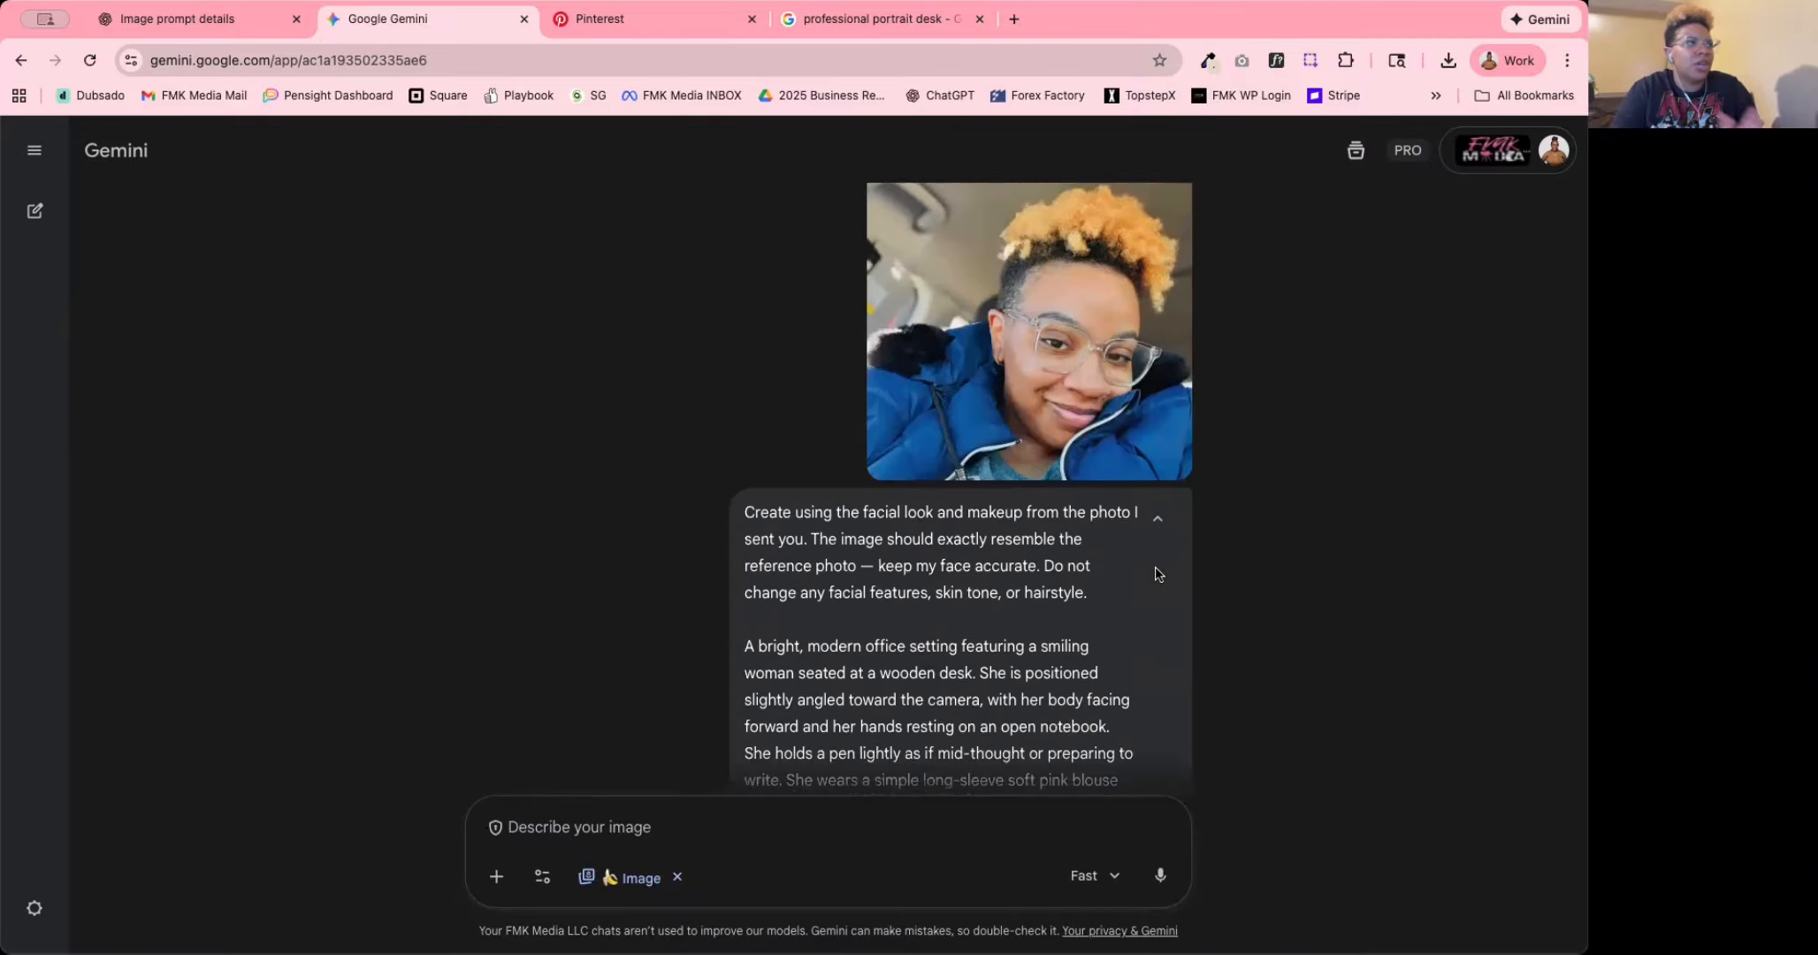
{"action": "scroll", "coordinate": [1159, 575], "scroll_direction": "up", "scroll_amount": 1}
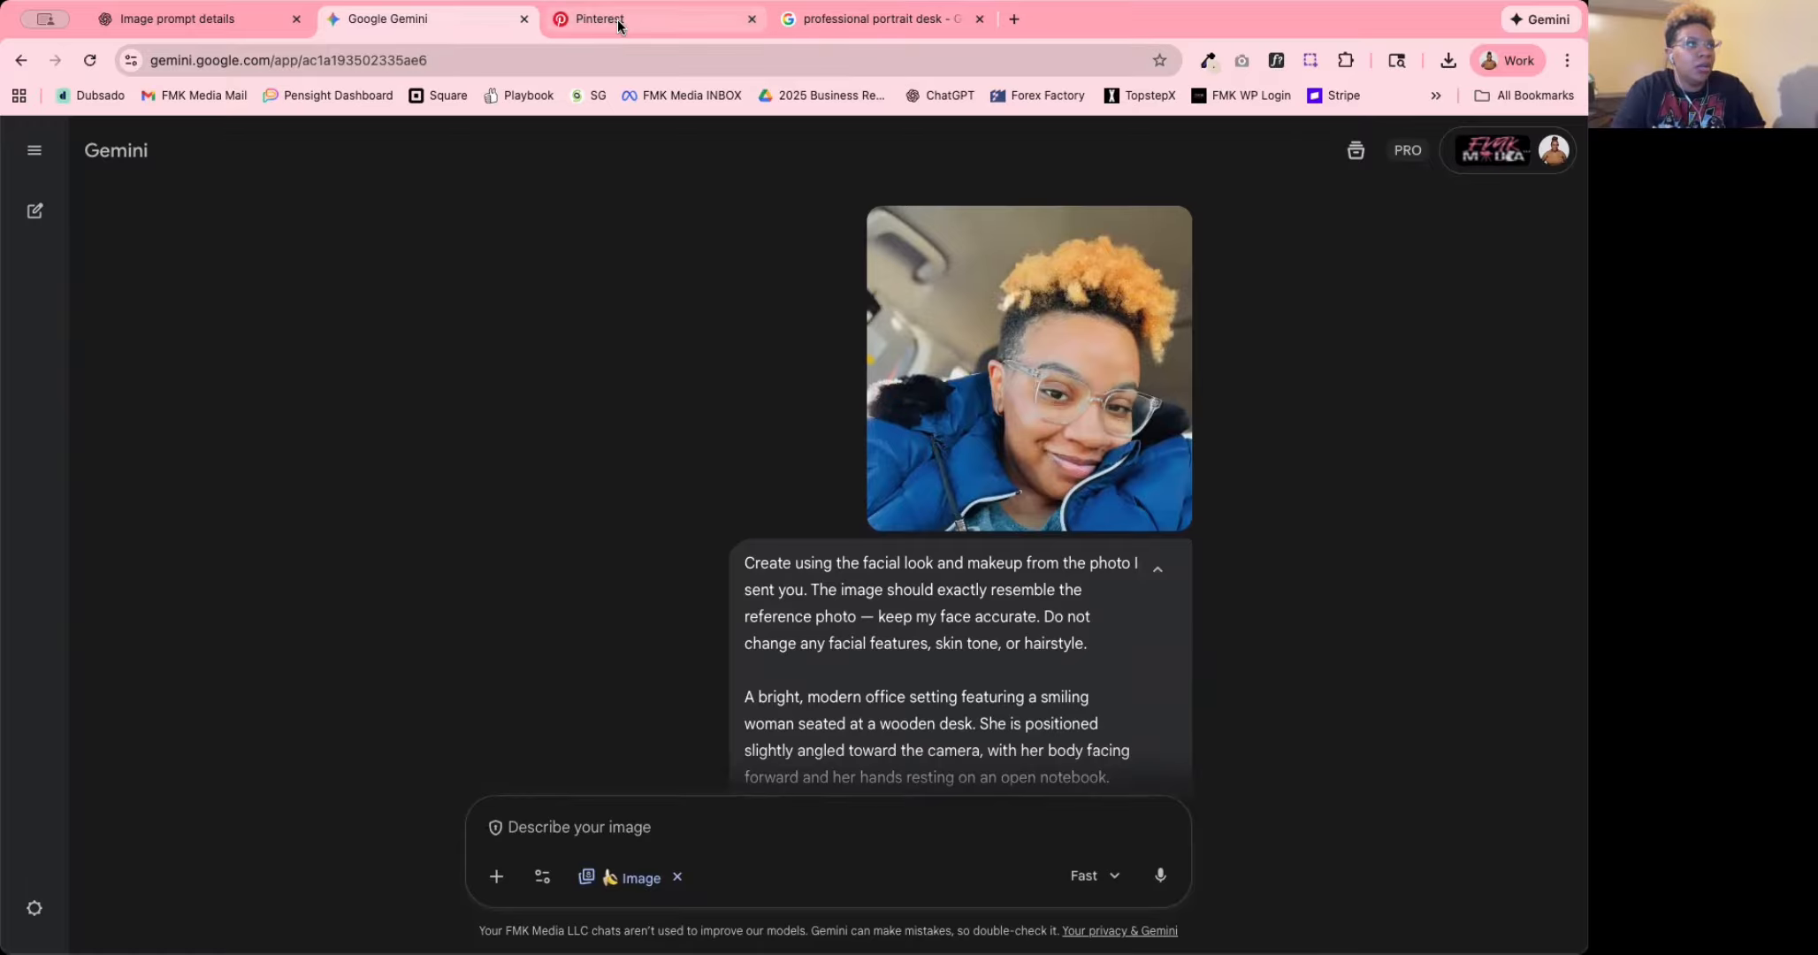
Browse the Google image results for "professional portrait desk" and the Pinterest home feed for reference photo ideas.
{"action": "left_click", "coordinate": [872, 20]}
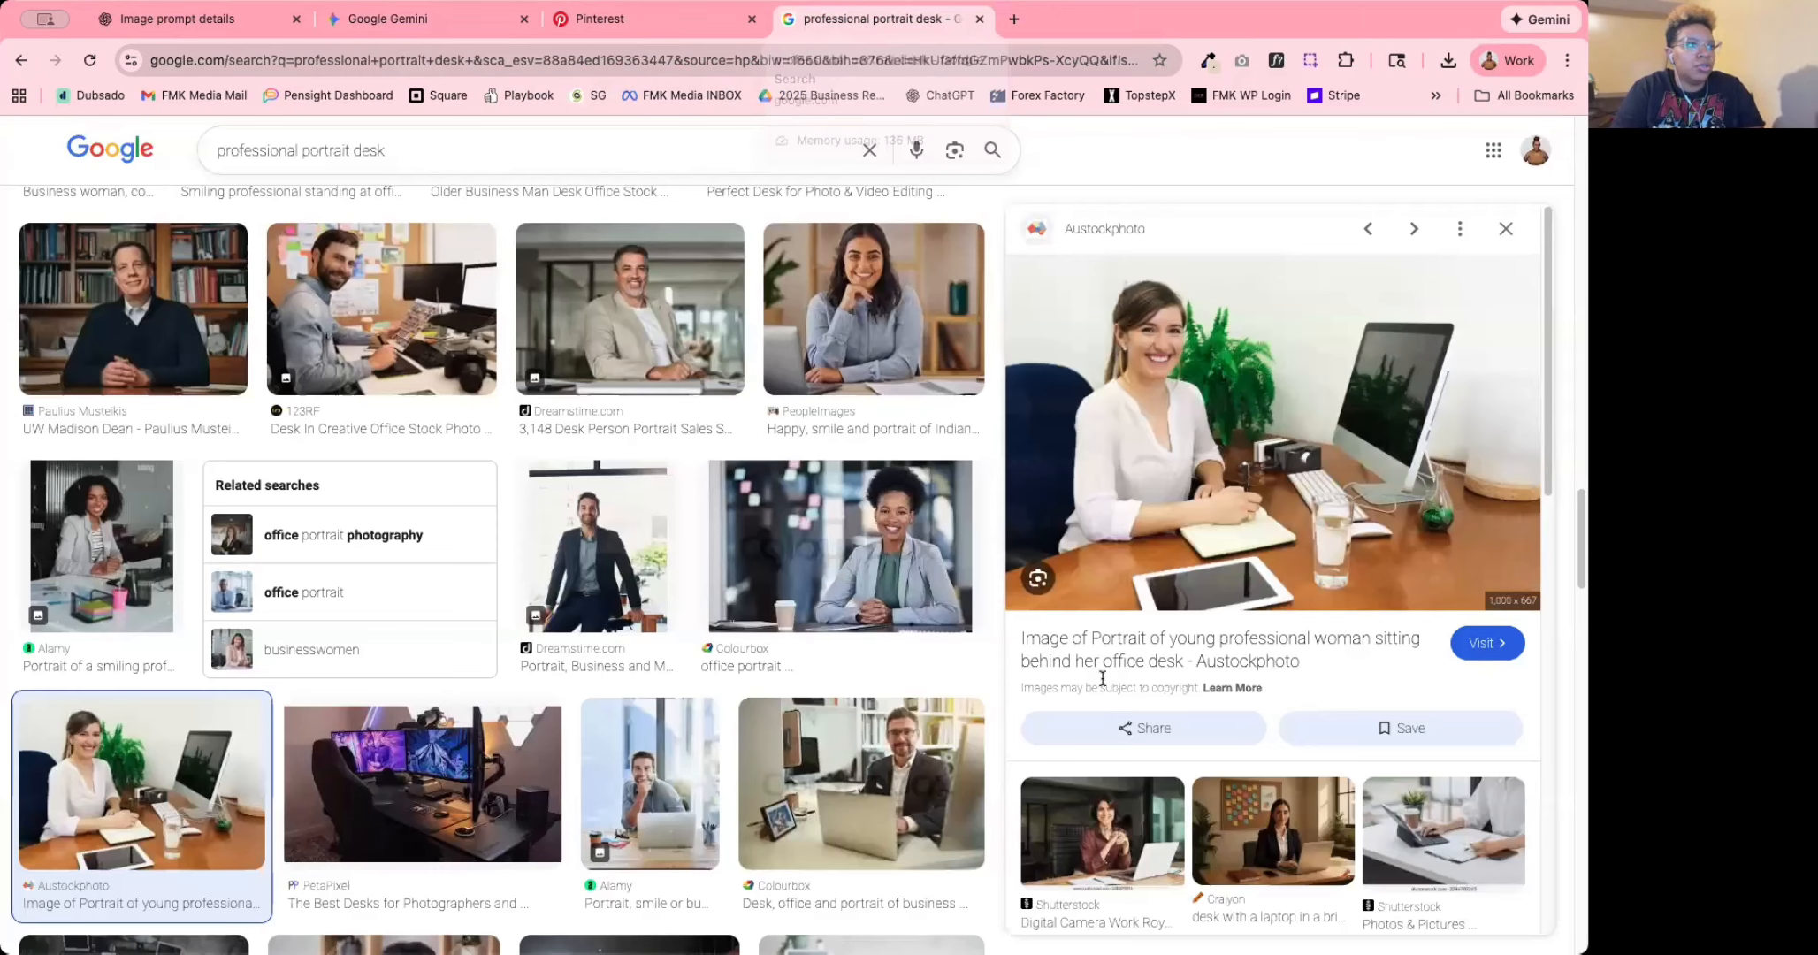
{"action": "scroll", "coordinate": [902, 688], "scroll_direction": "down", "scroll_amount": 10}
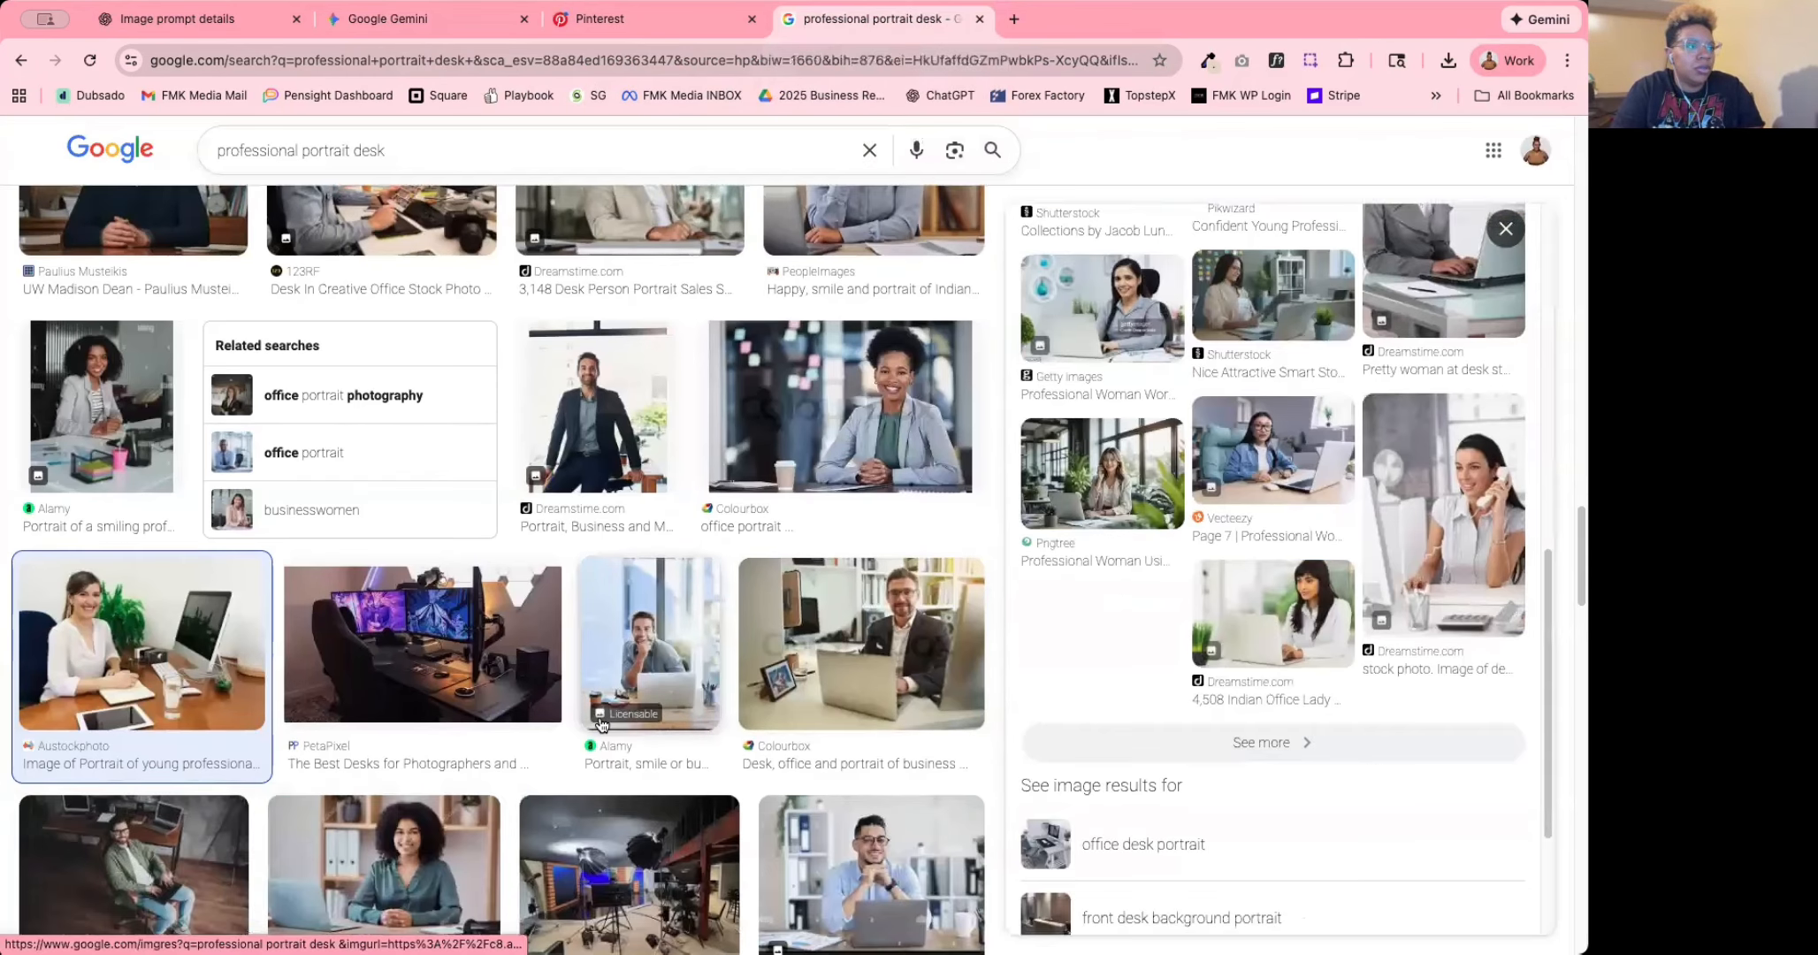
{"action": "scroll", "coordinate": [827, 613], "scroll_direction": "down", "scroll_amount": 5}
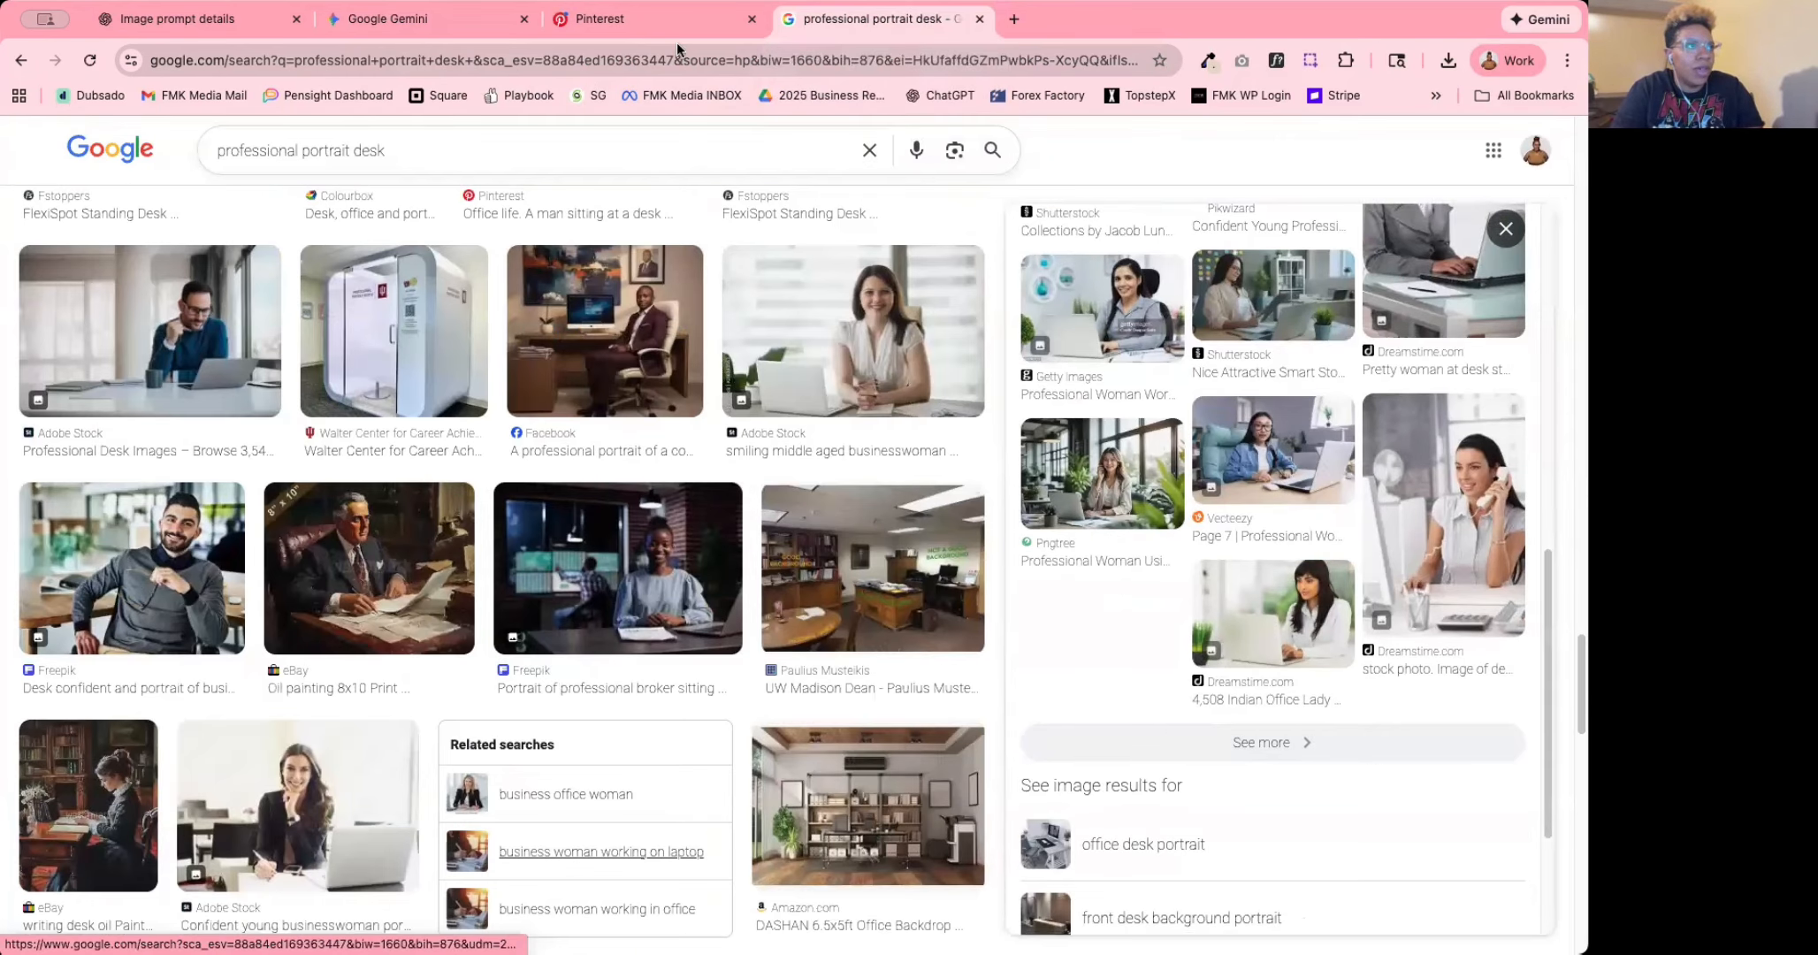
{"action": "left_click", "coordinate": [580, 23]}
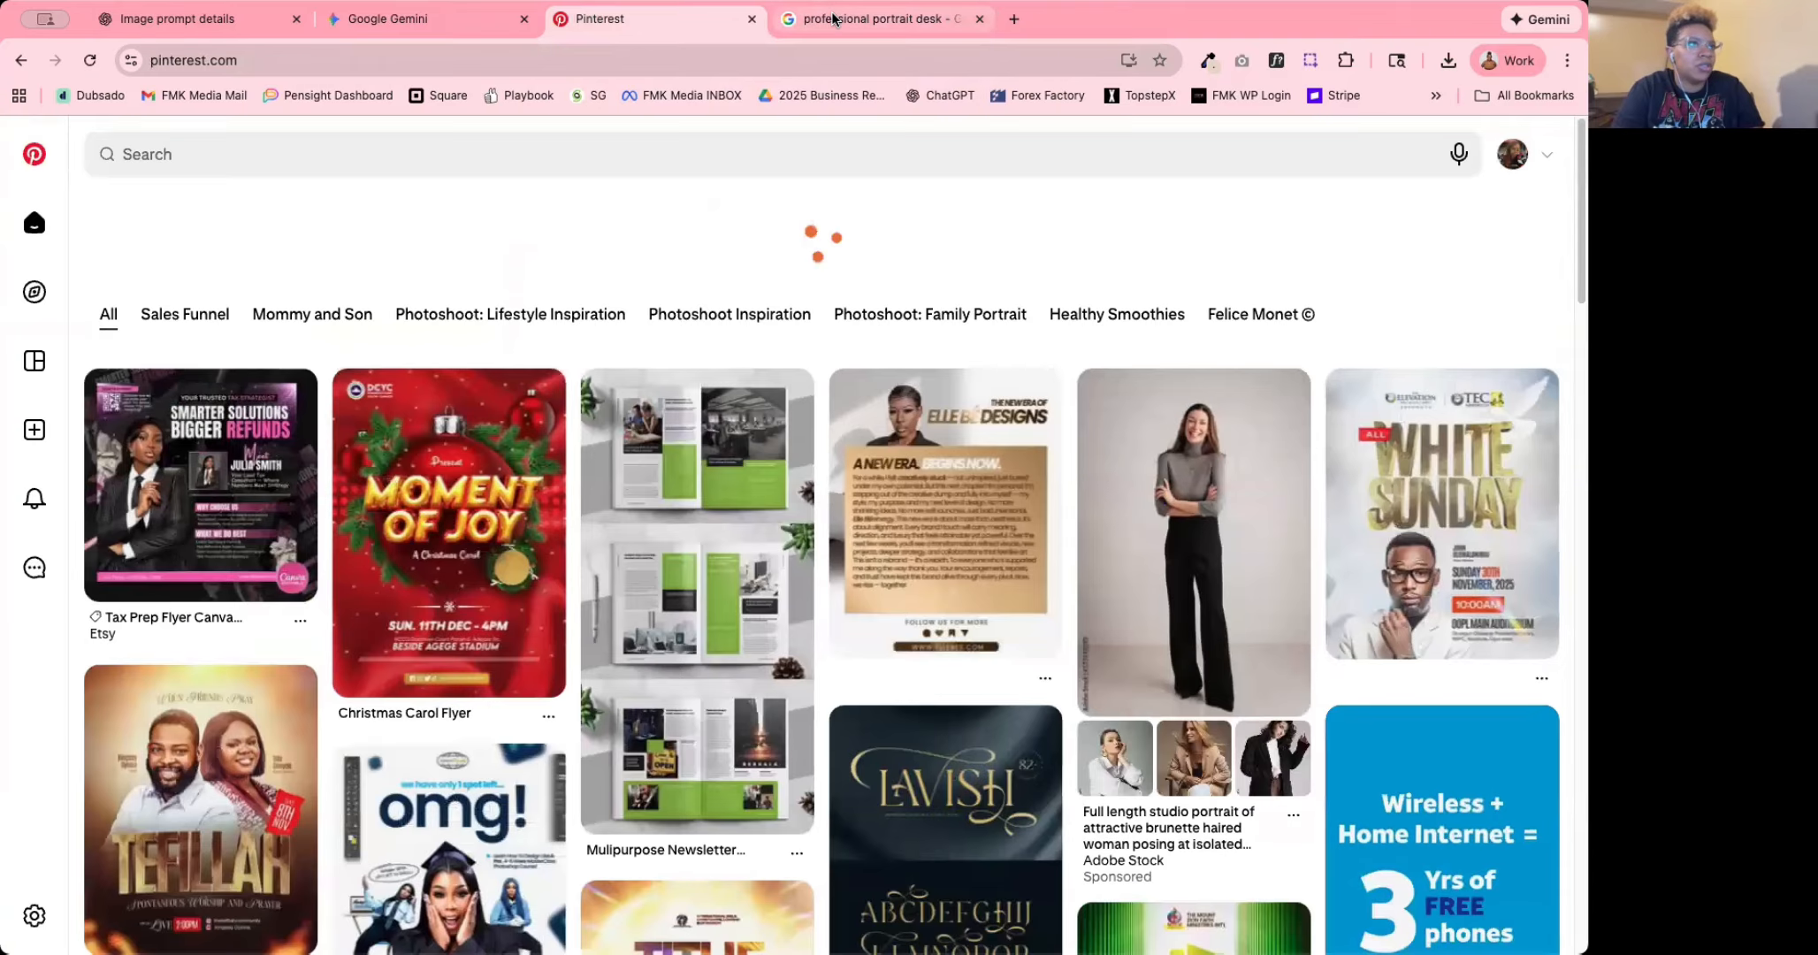
{"action": "left_click", "coordinate": [832, 19]}
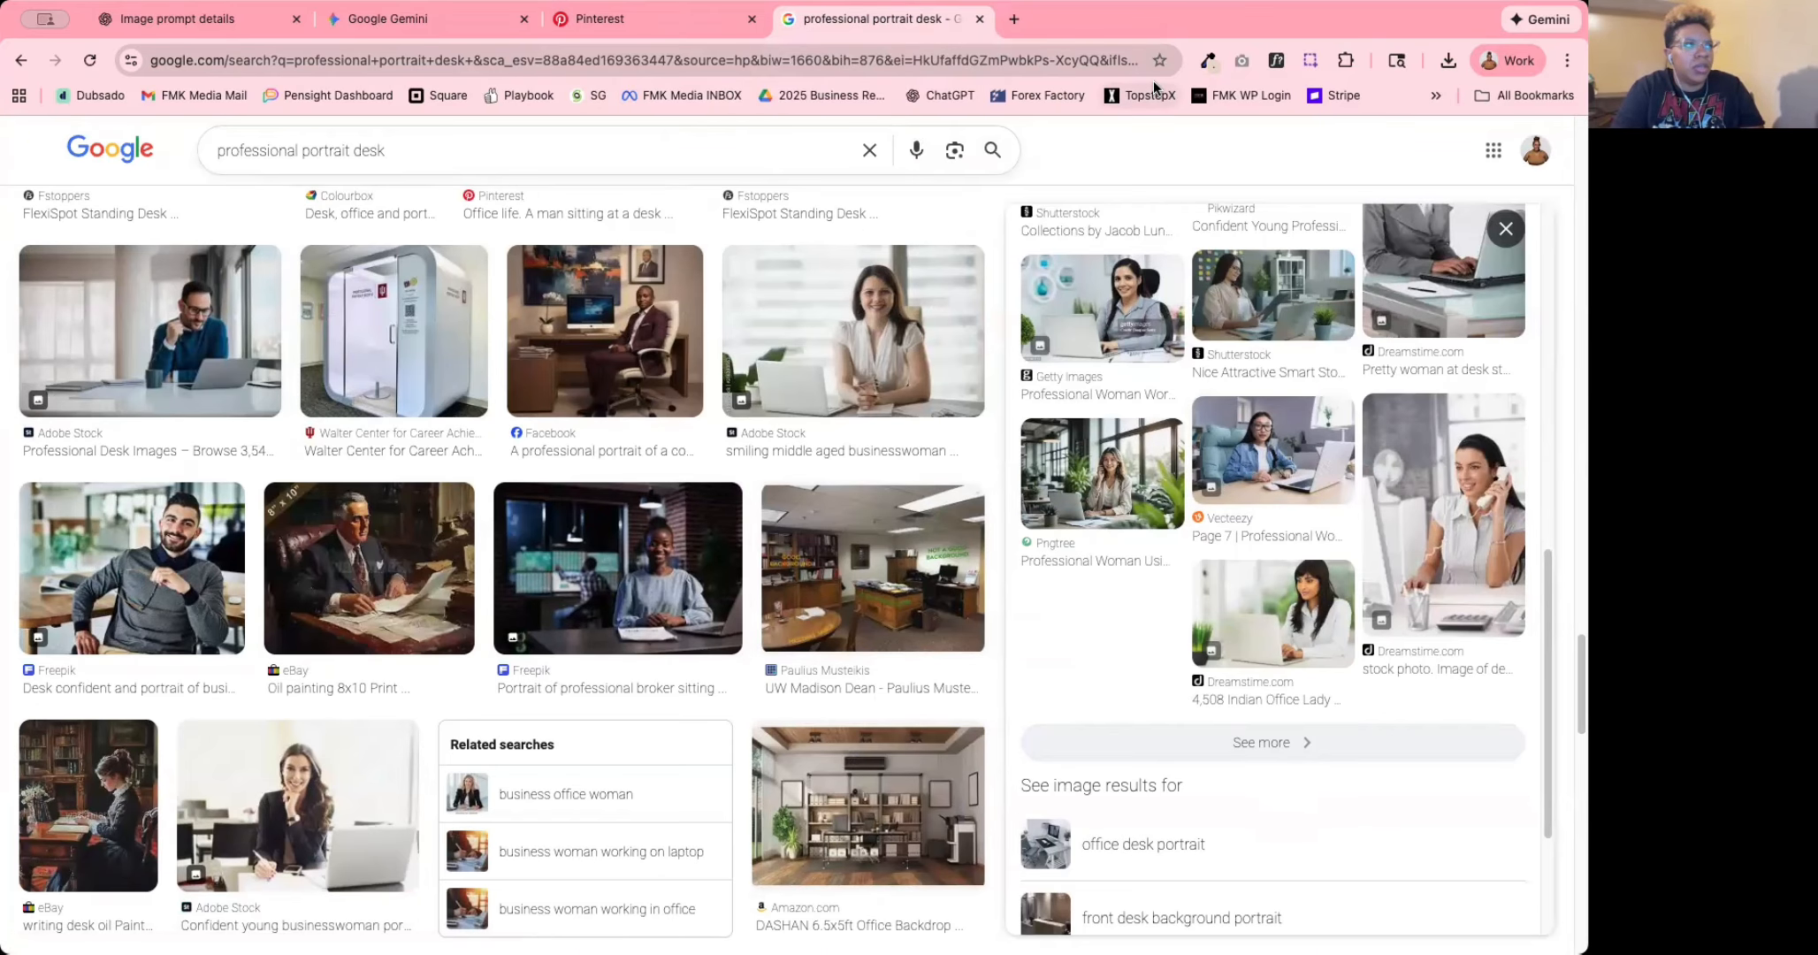
Return to the Gemini chat and view both generated desk portraits again.
{"action": "left_click", "coordinate": [421, 21]}
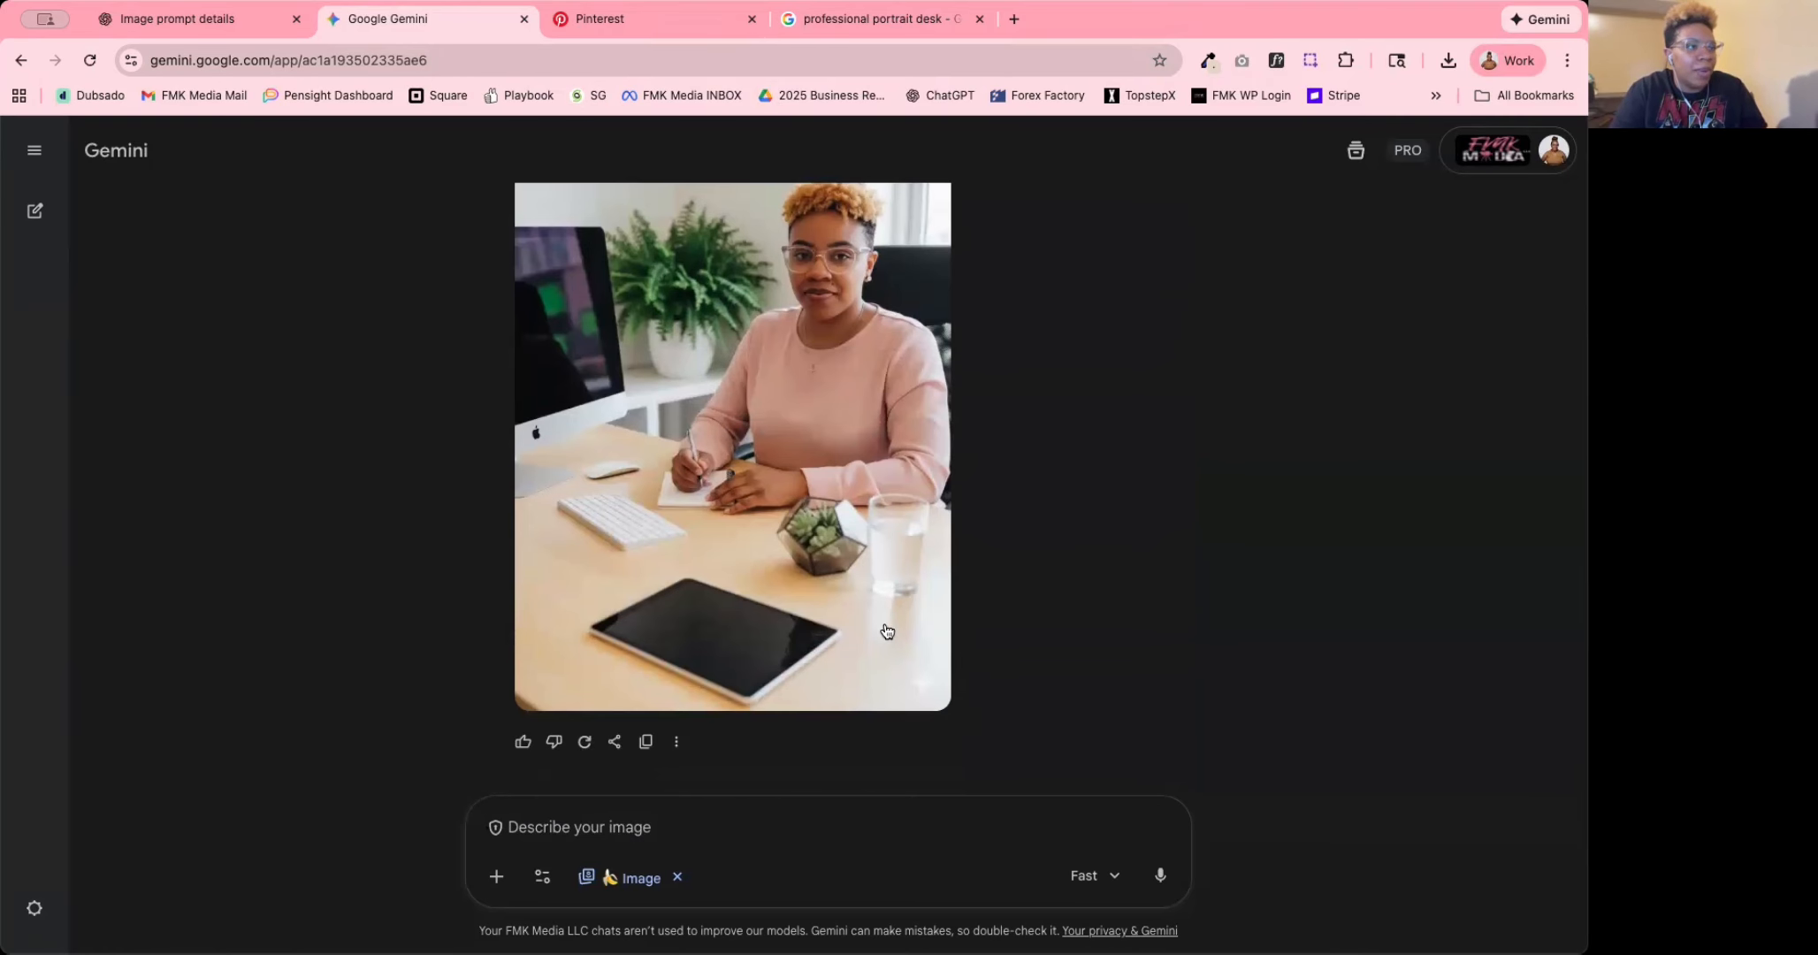
{"action": "scroll", "coordinate": [930, 678], "scroll_direction": "up", "scroll_amount": 10}
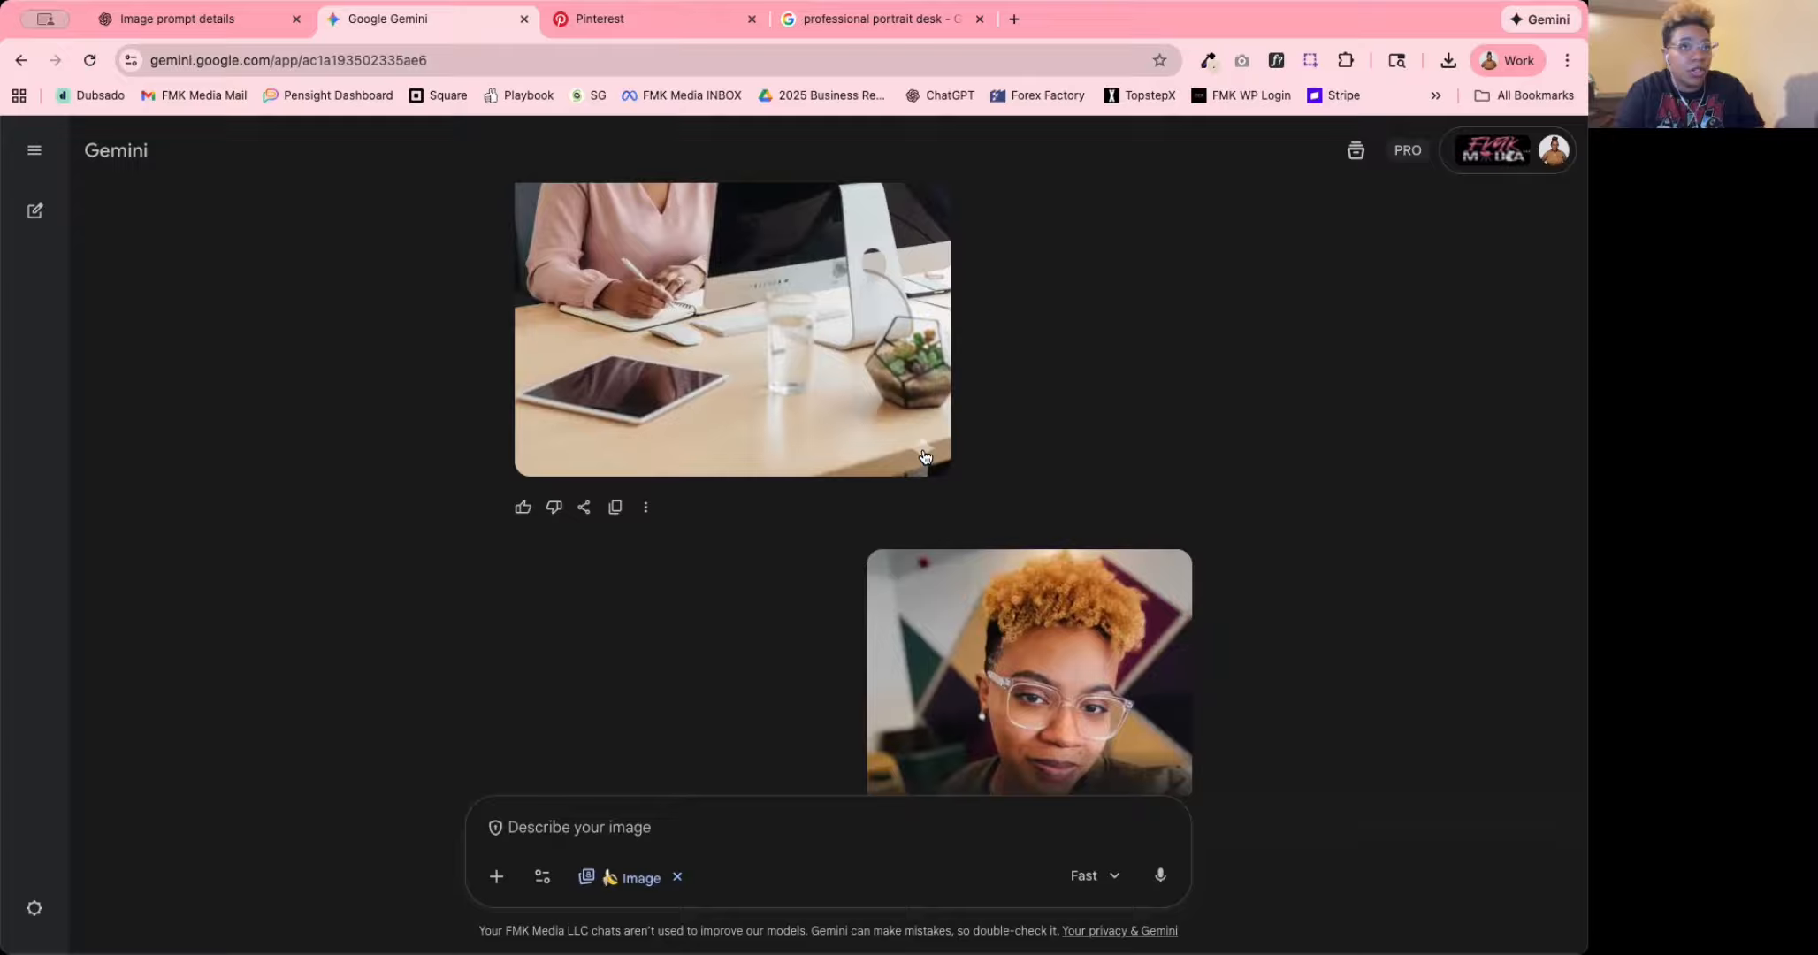
{"action": "scroll", "coordinate": [959, 560], "scroll_direction": "down", "scroll_amount": 10}
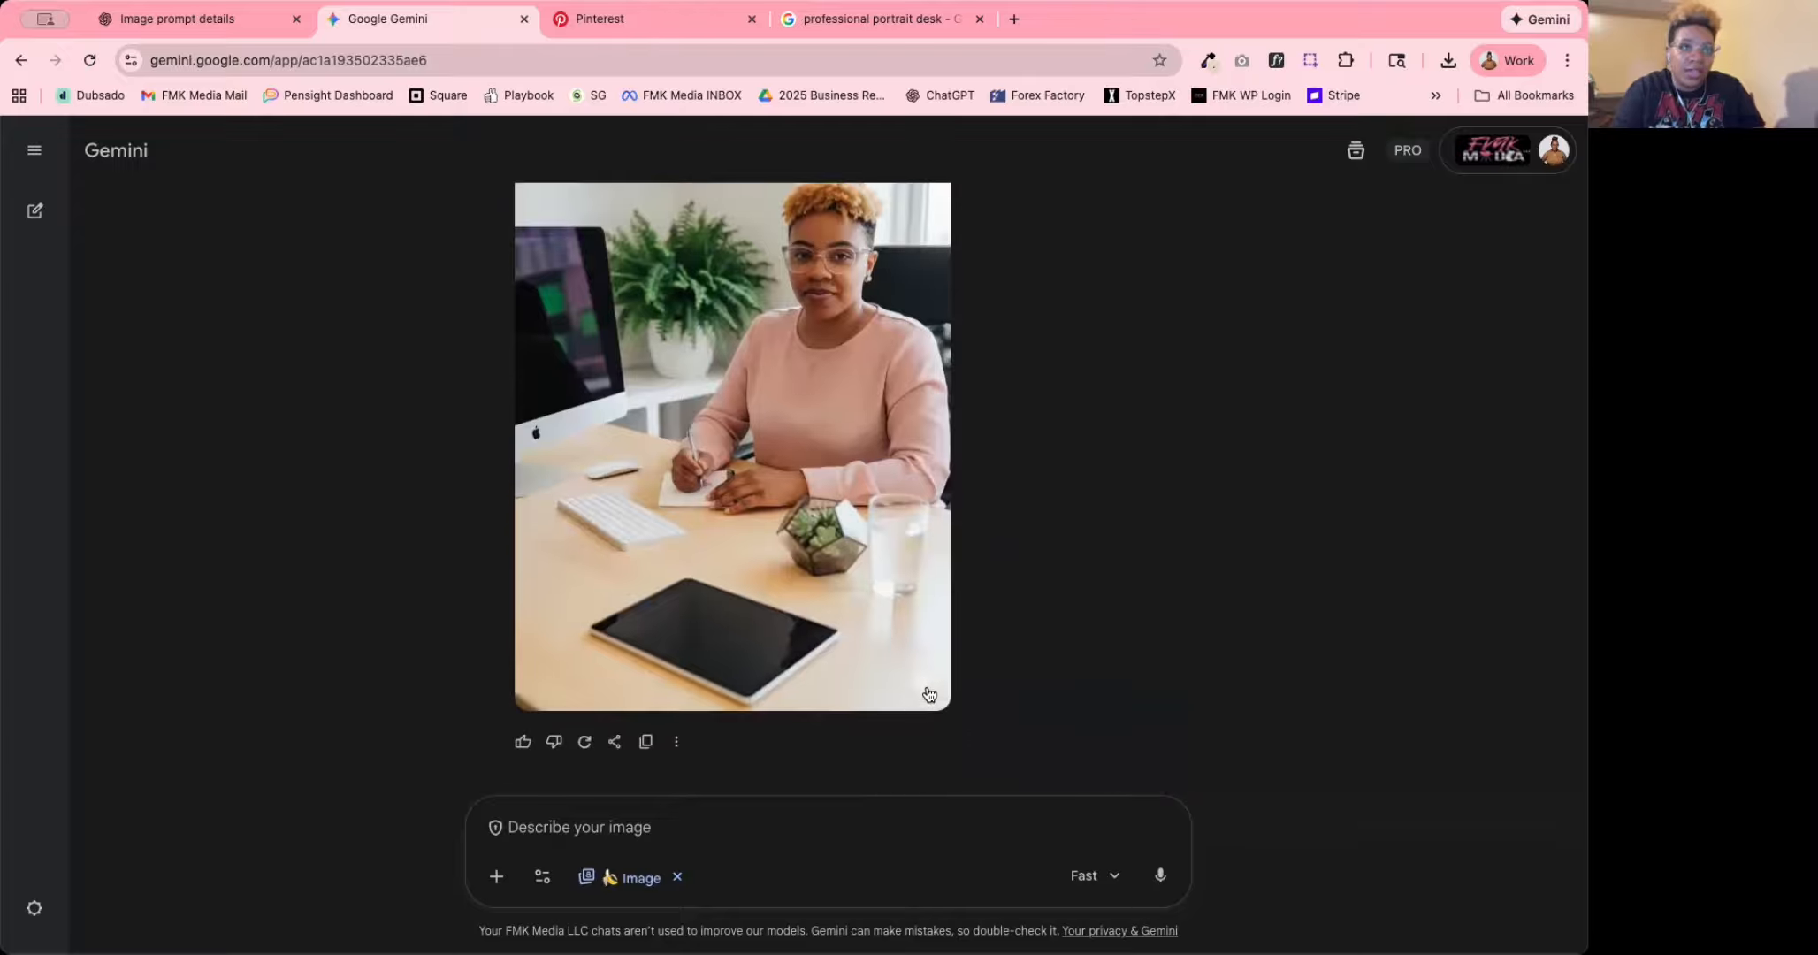